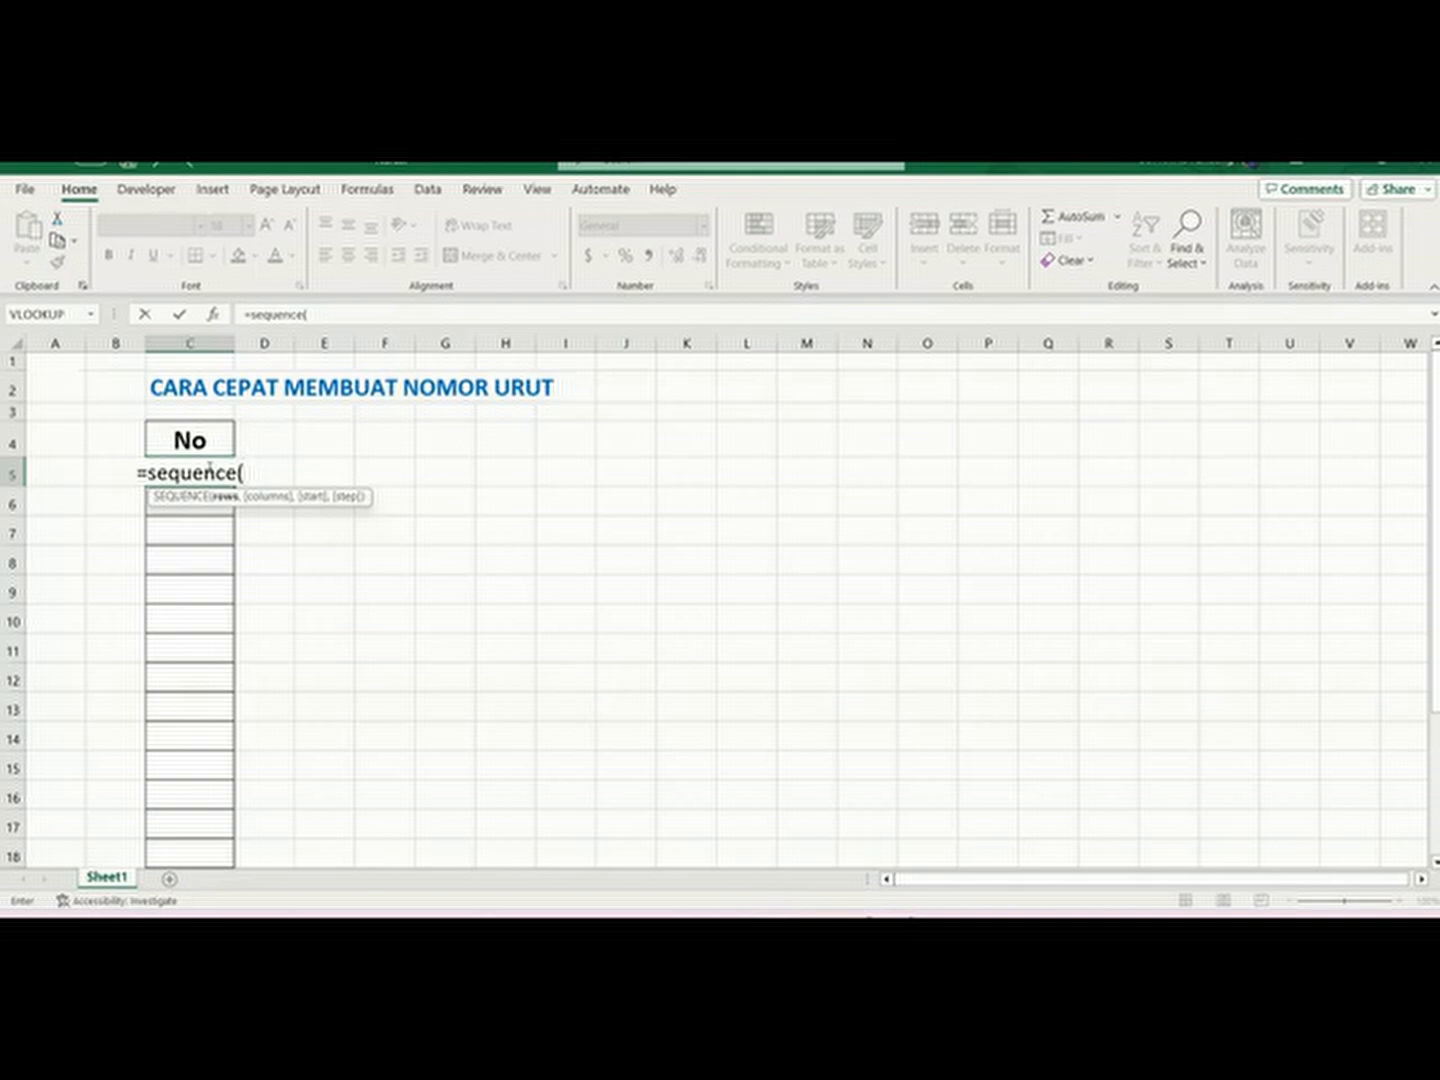
Step: Complete the SEQUENCE formula in C5 with 20 rows and check the generated numbering down to its end
text(20)
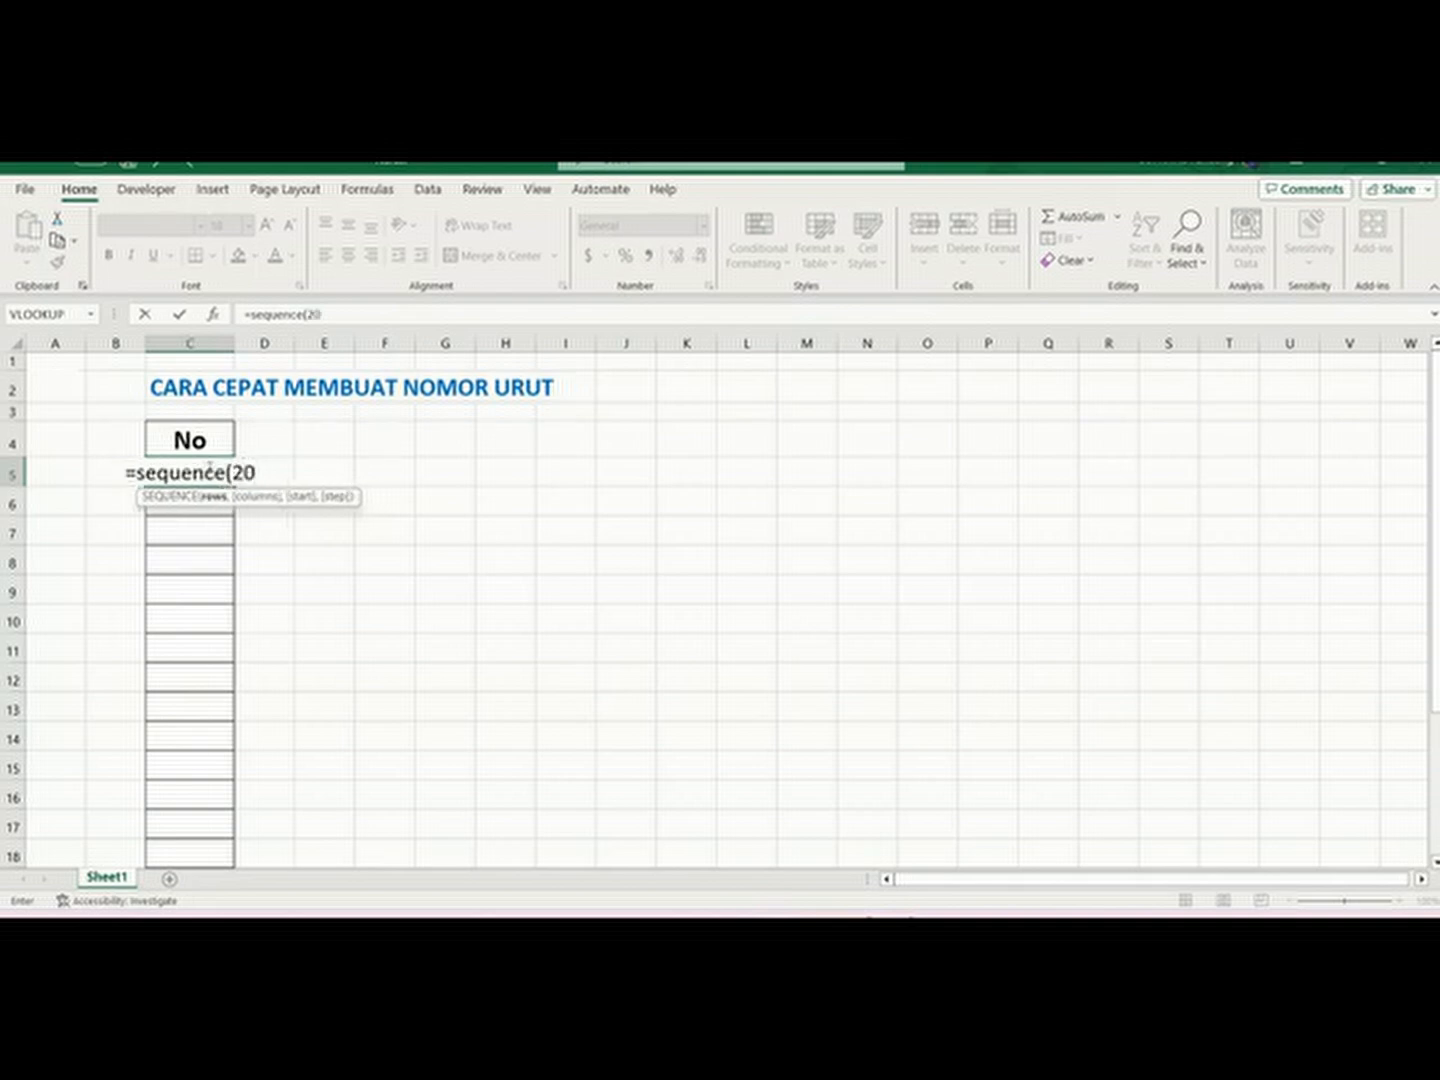
key(Return)
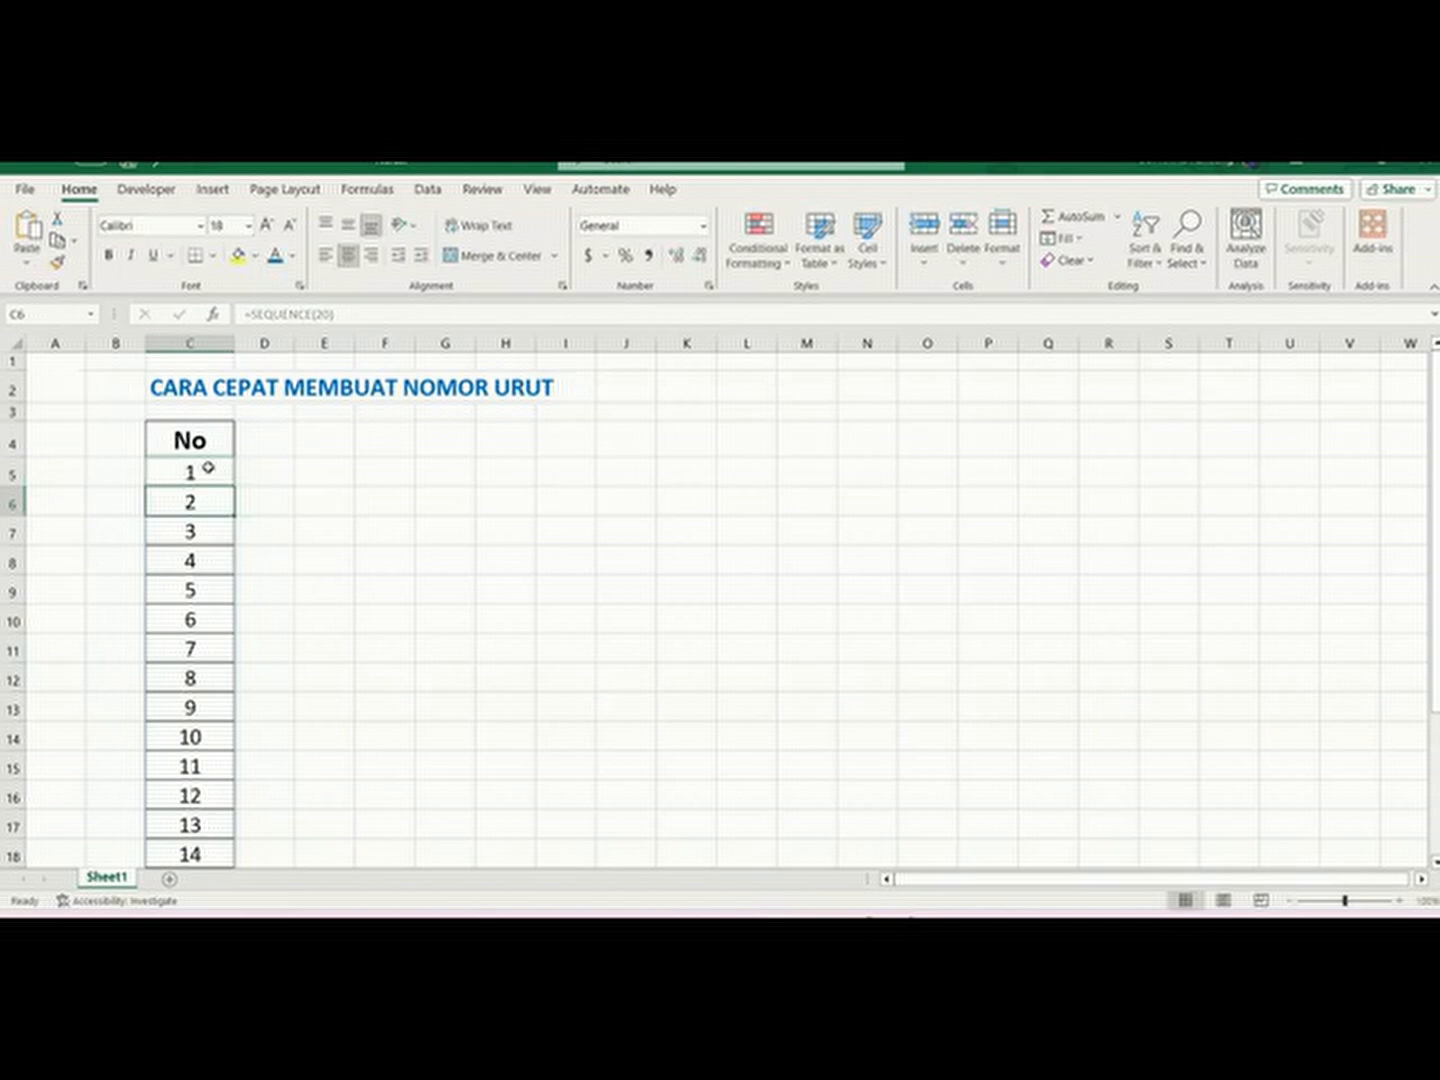
click(280, 512)
scroll(286, 520, down, 4)
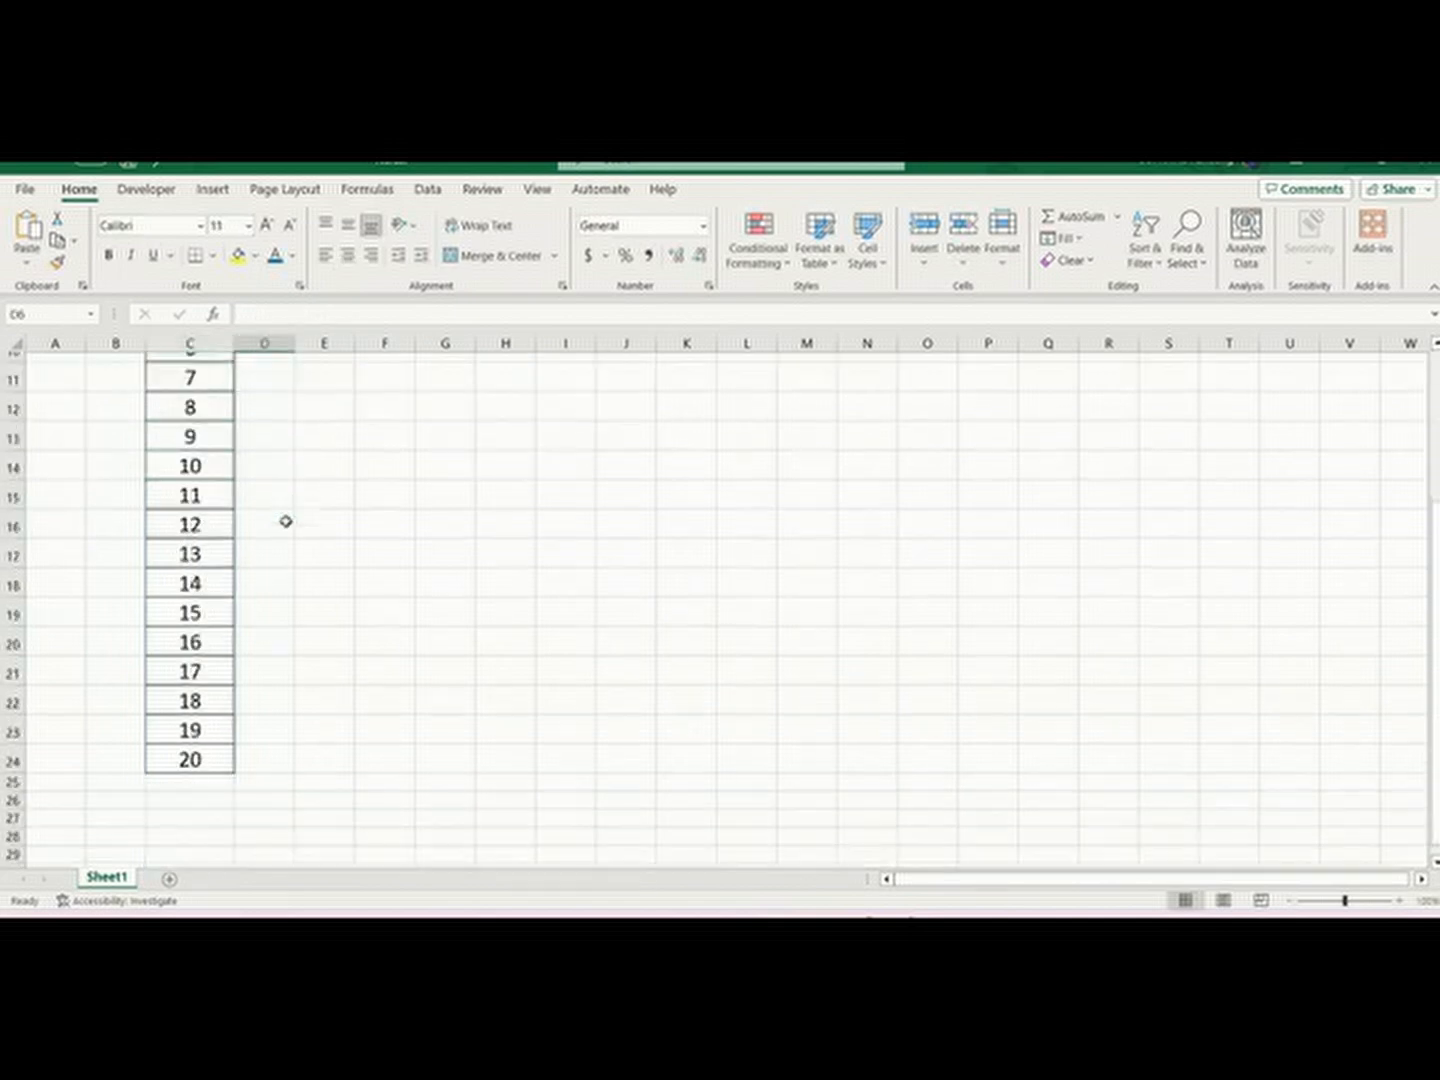
scroll(250, 495, up, 4)
Step: Replace the formula in C5 with a SEQUENCE formula that generates 200 rows
click(214, 468)
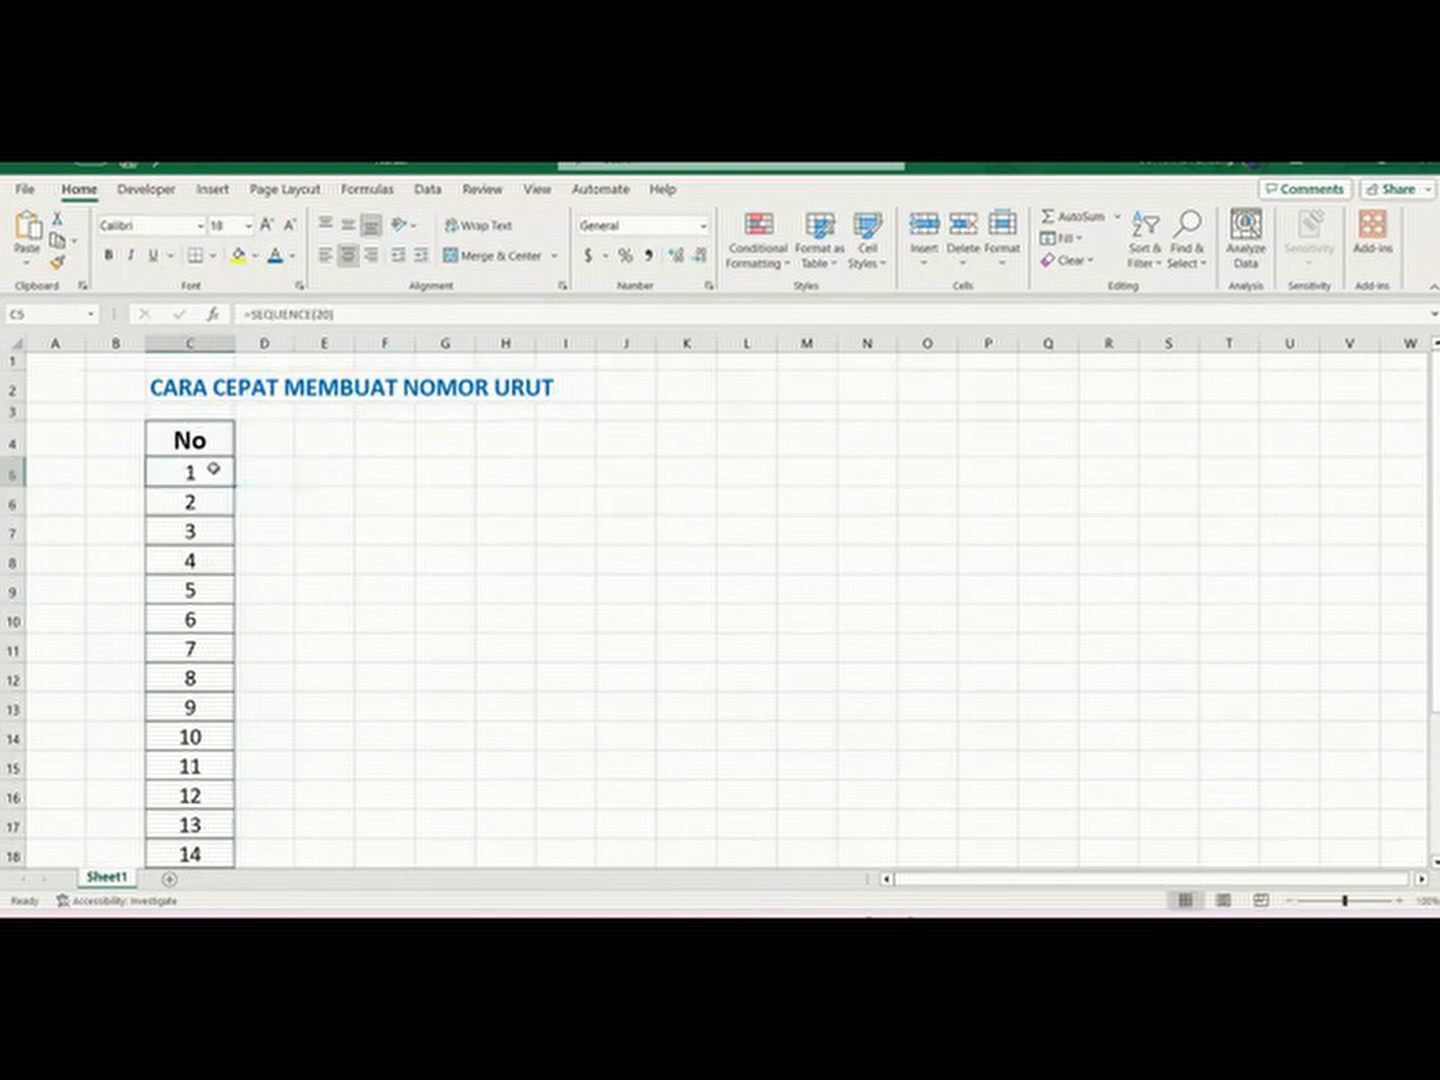
scroll(314, 514, down, 5)
scroll(314, 514, up, 5)
text(=)
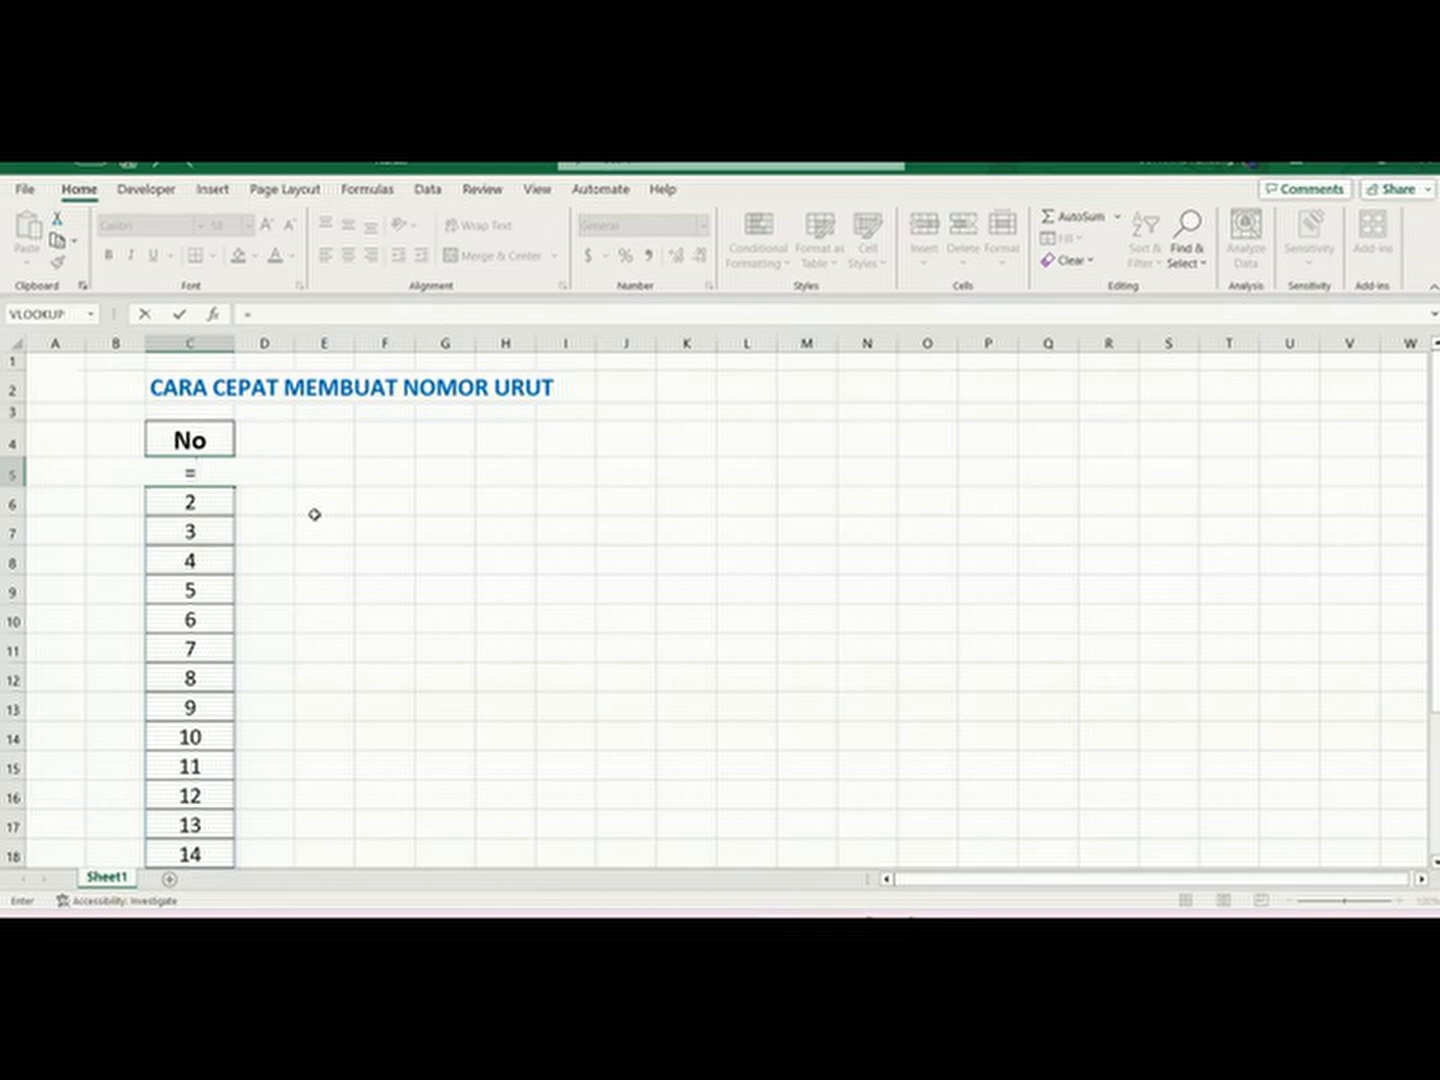
text(seque)
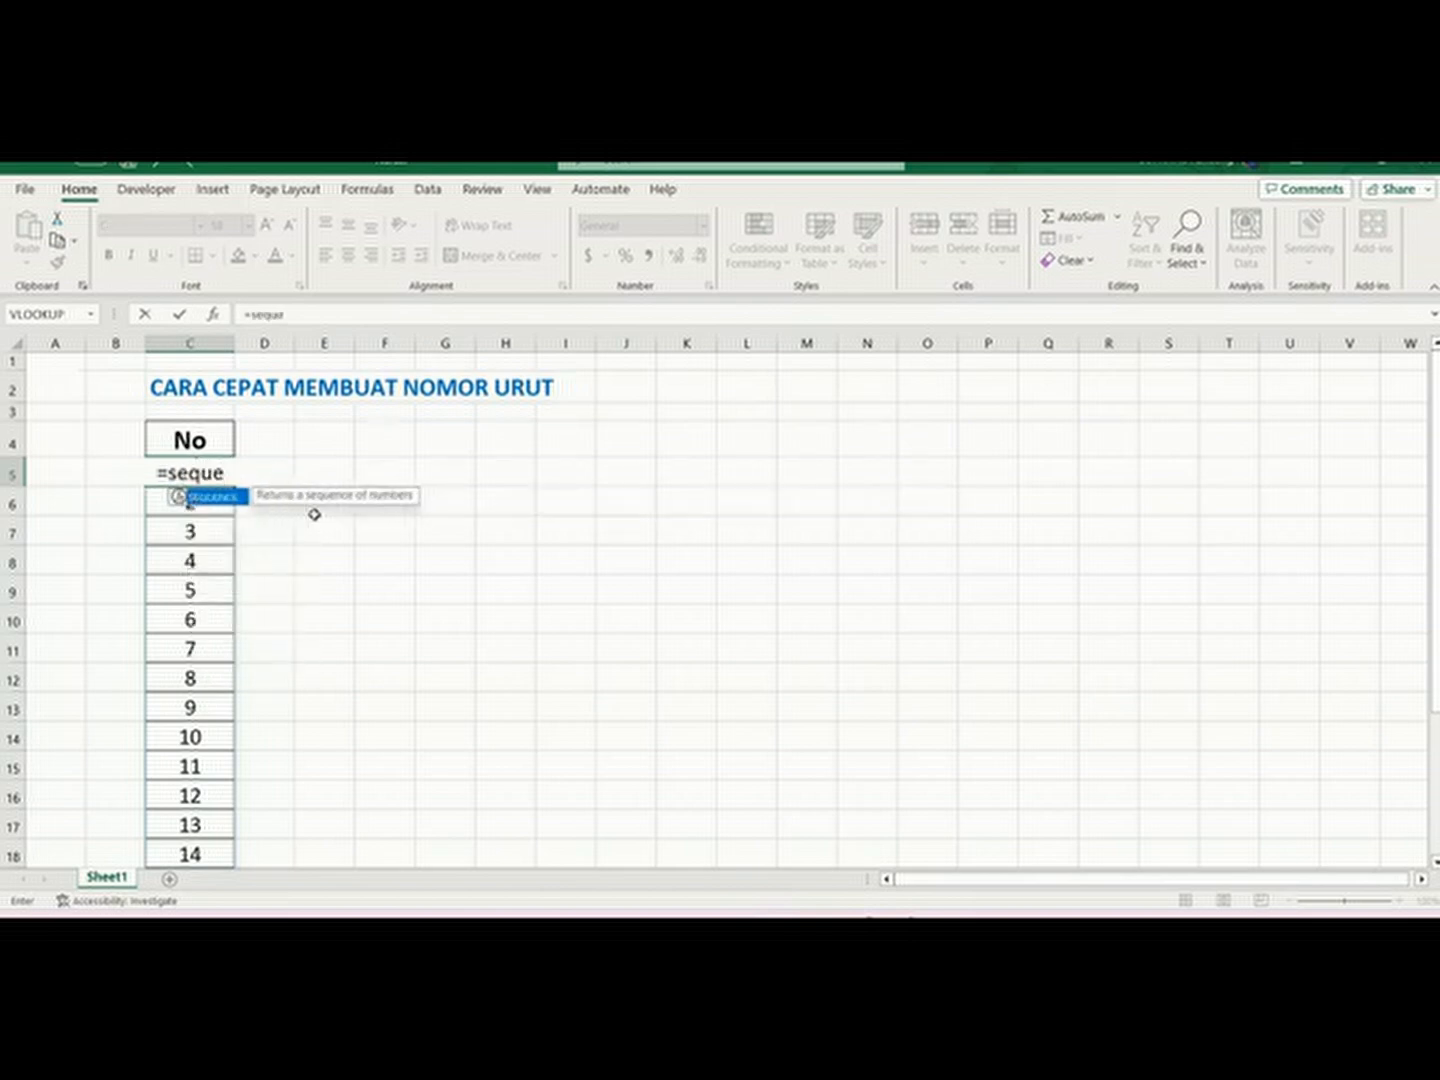
text(nc)
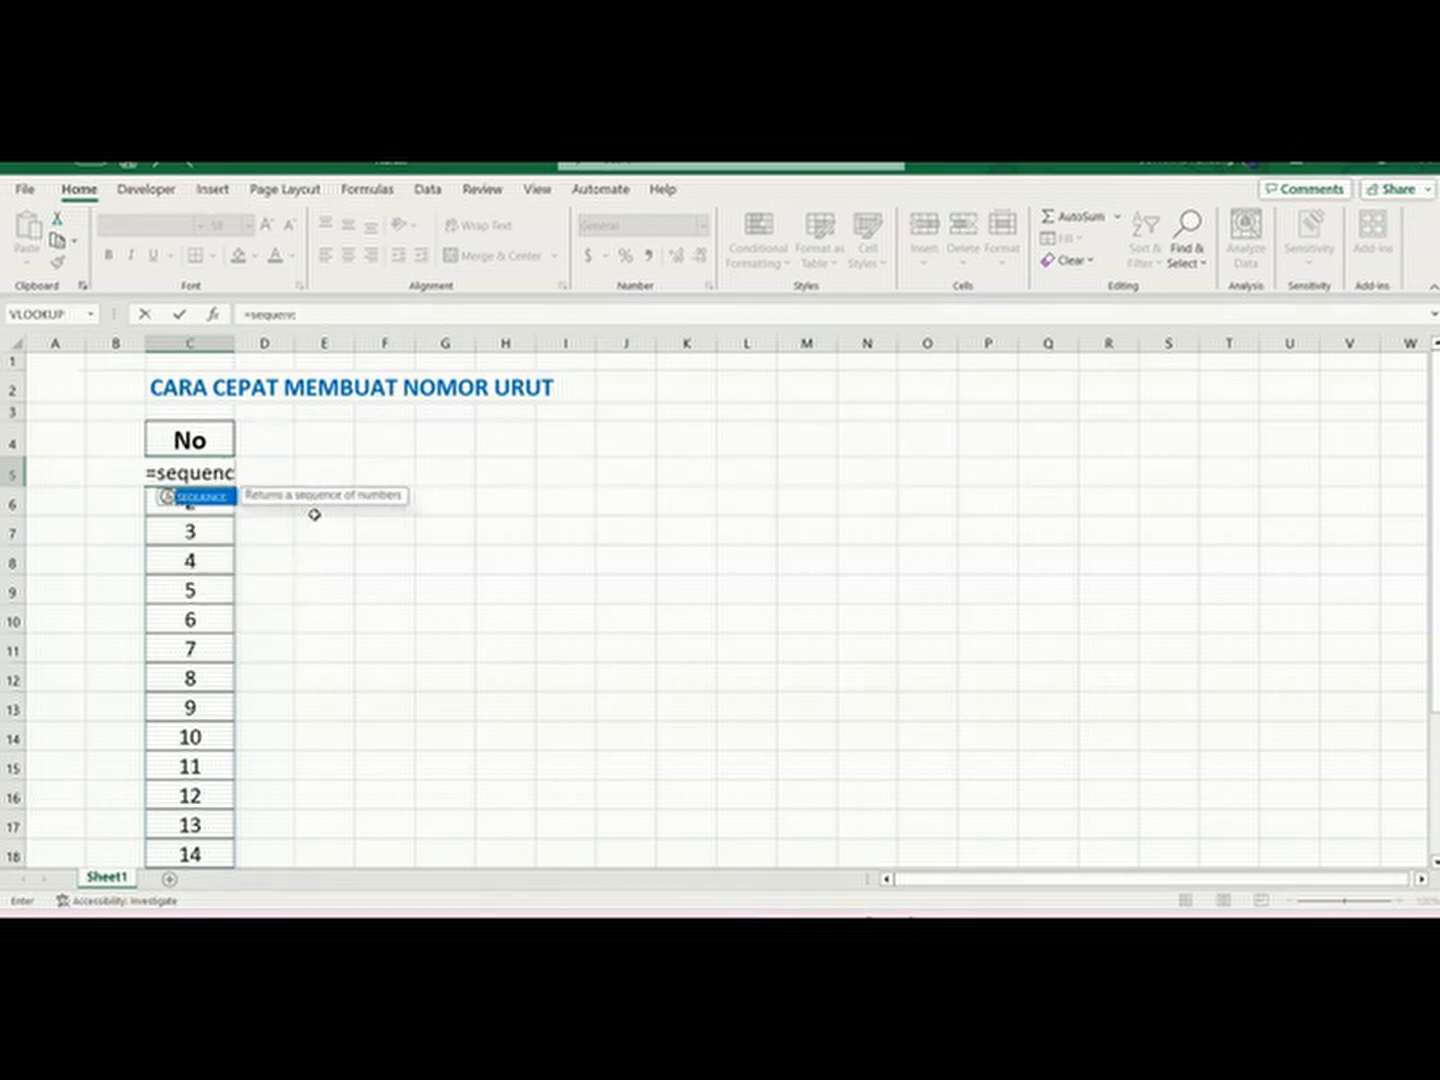
text(e()
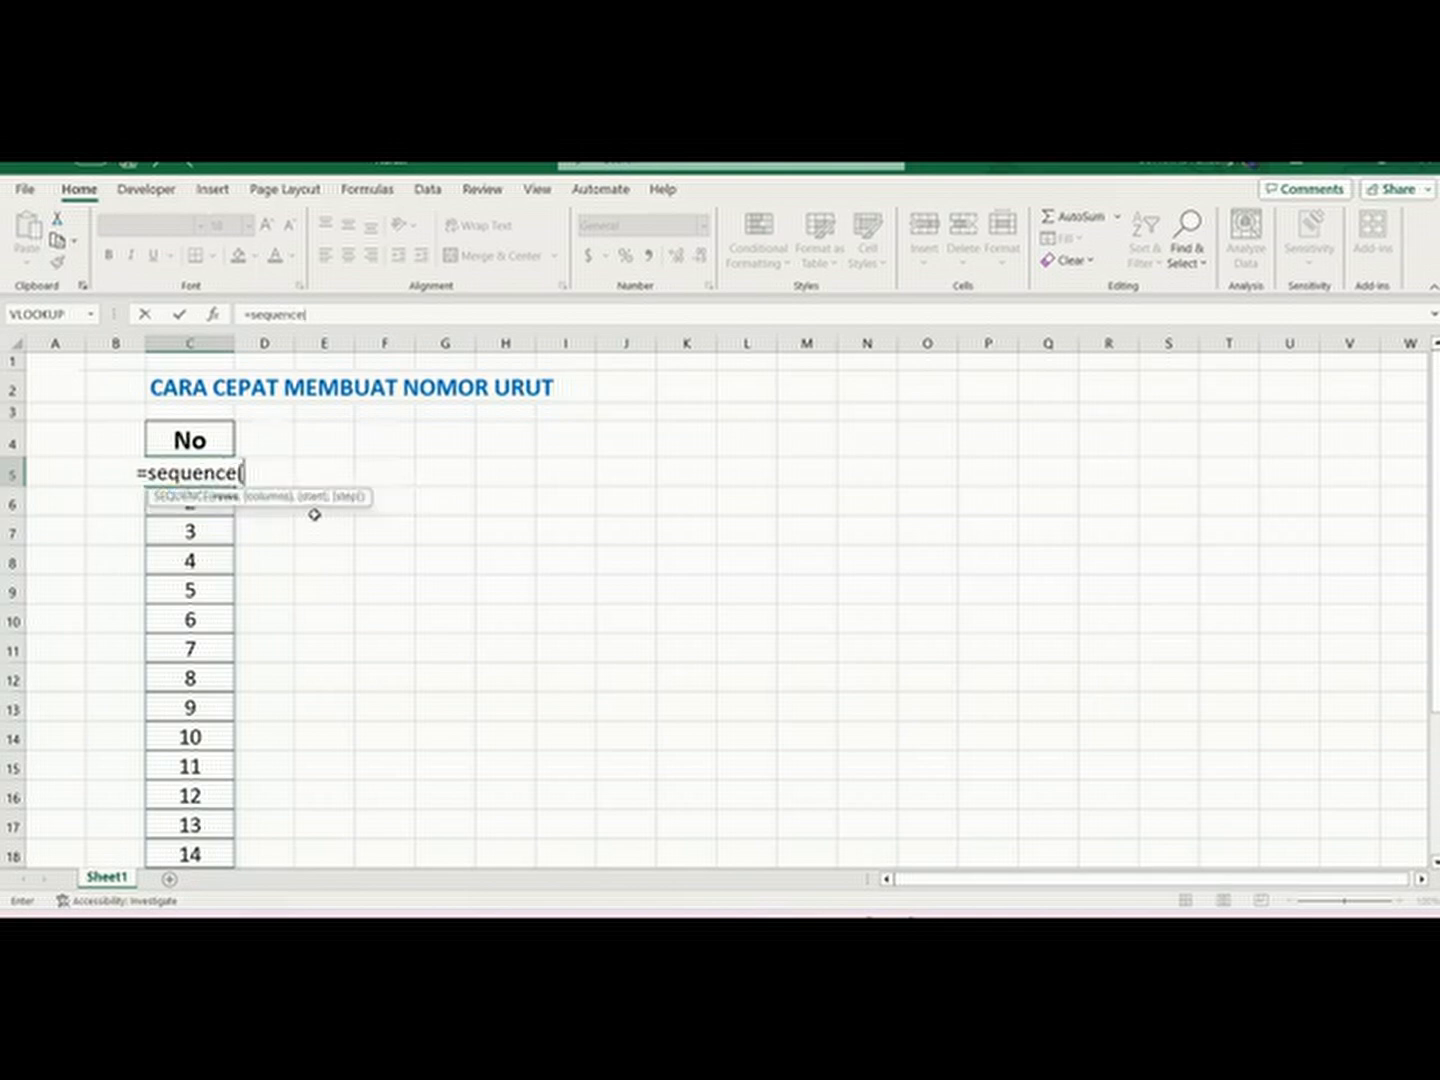
text(200)
key(Return)
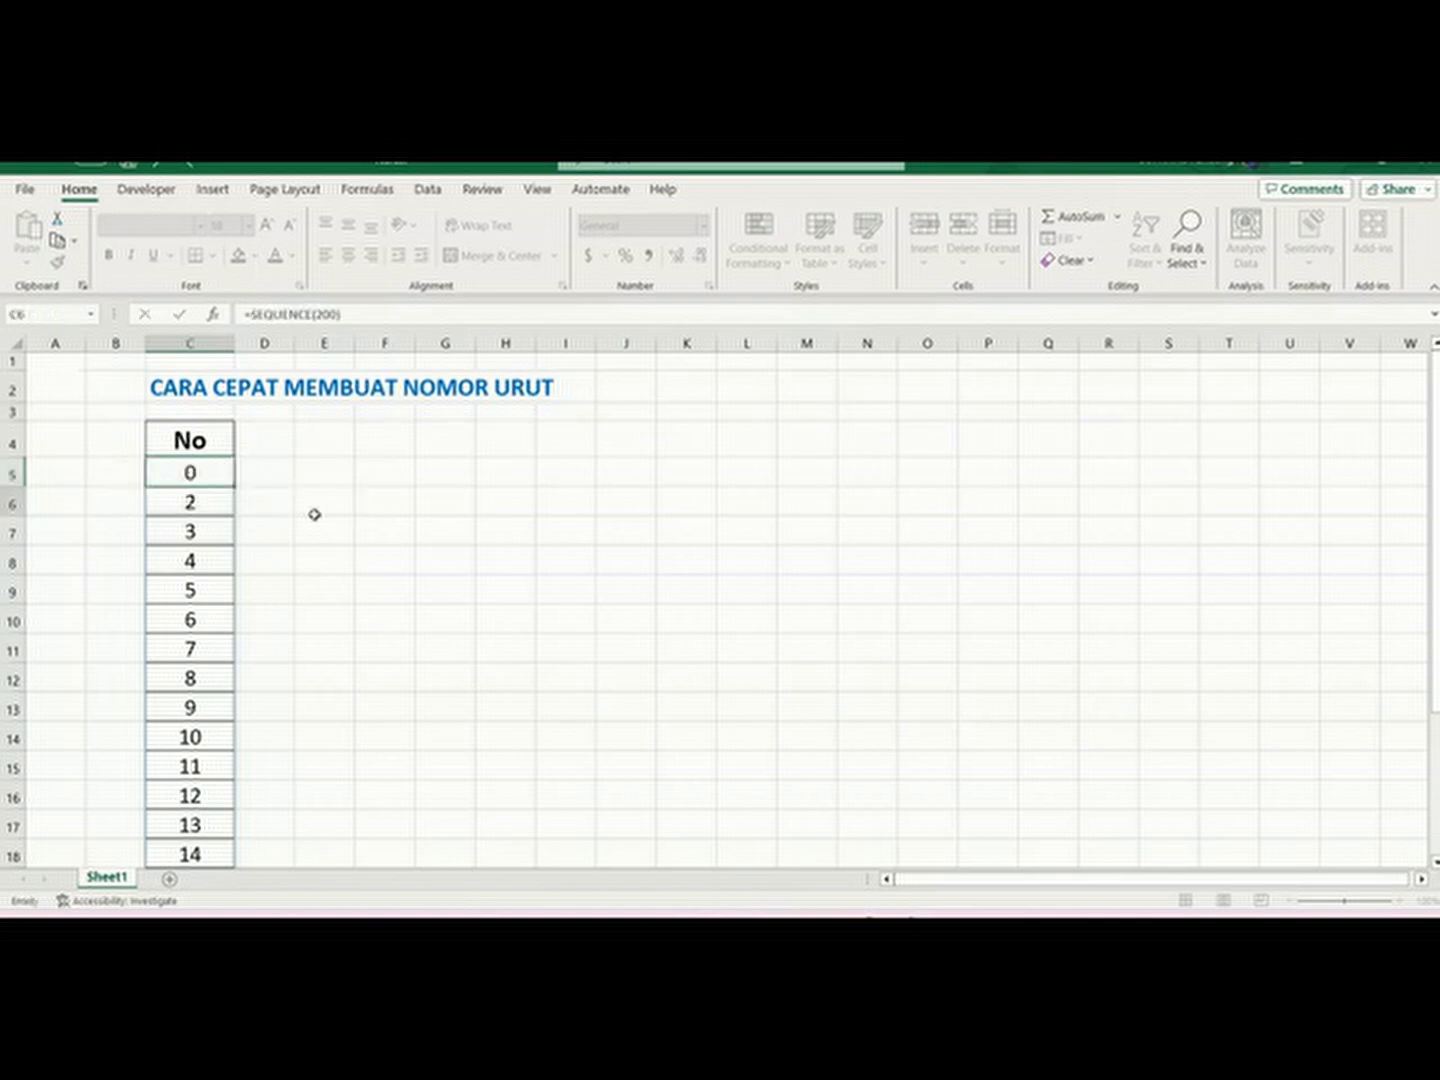
Step: Format all of column C with font size 20 and middle vertical alignment, and turn off horizontal centring
scroll(301, 508, down, 6)
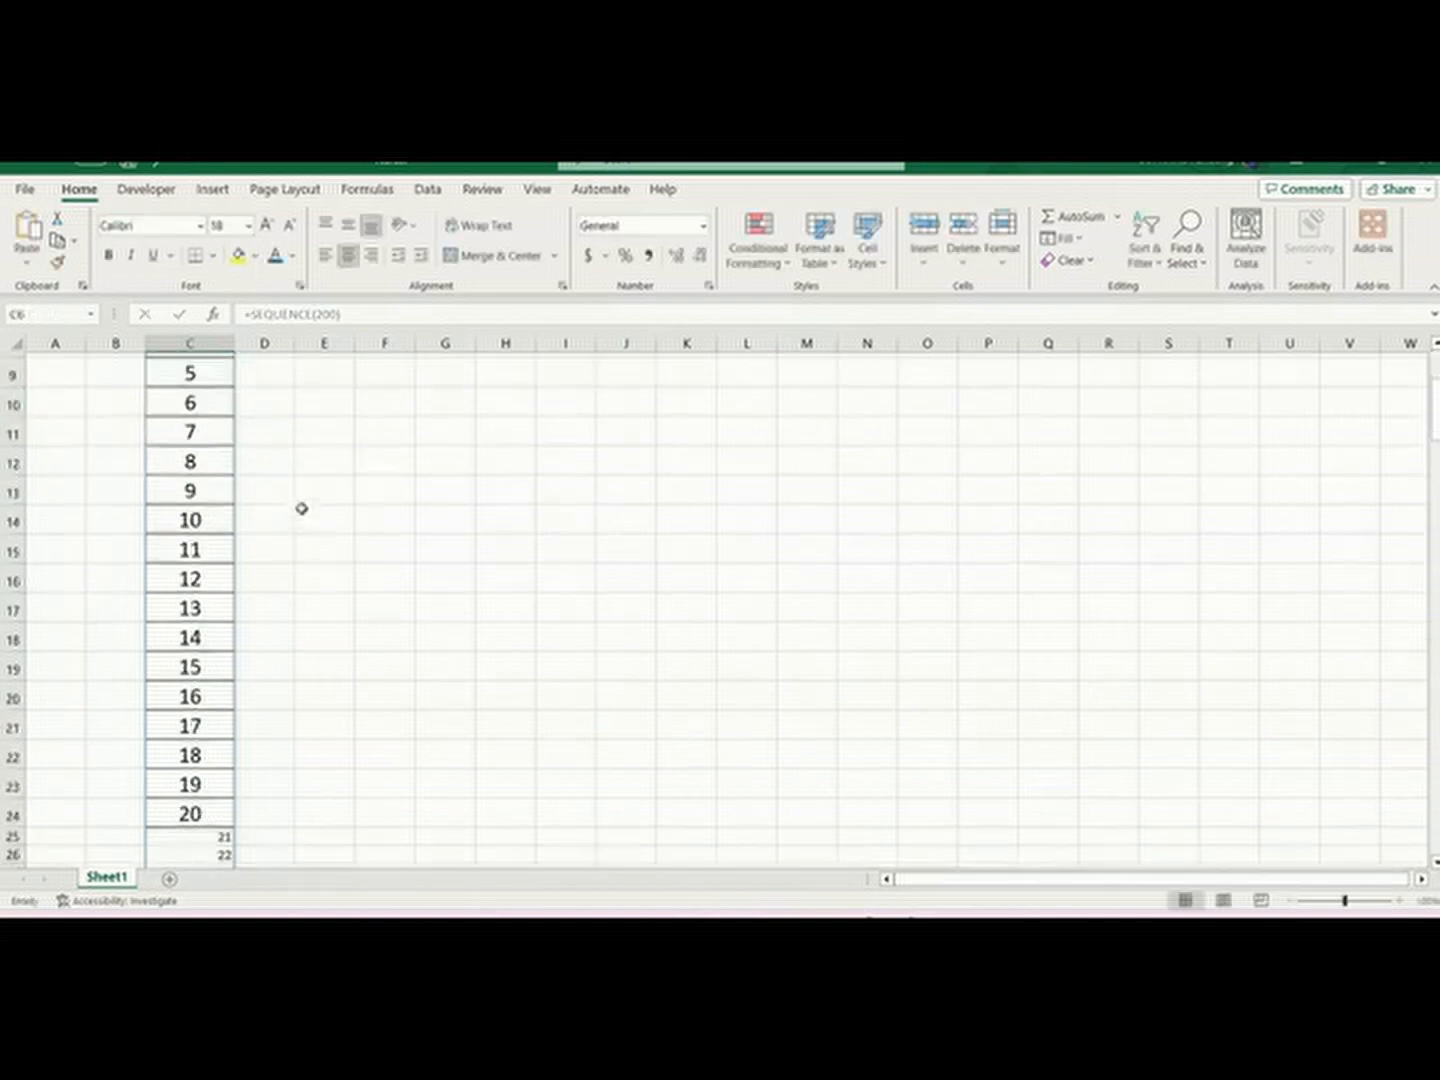
scroll(301, 508, up, 2)
scroll(300, 508, down, 1)
click(200, 345)
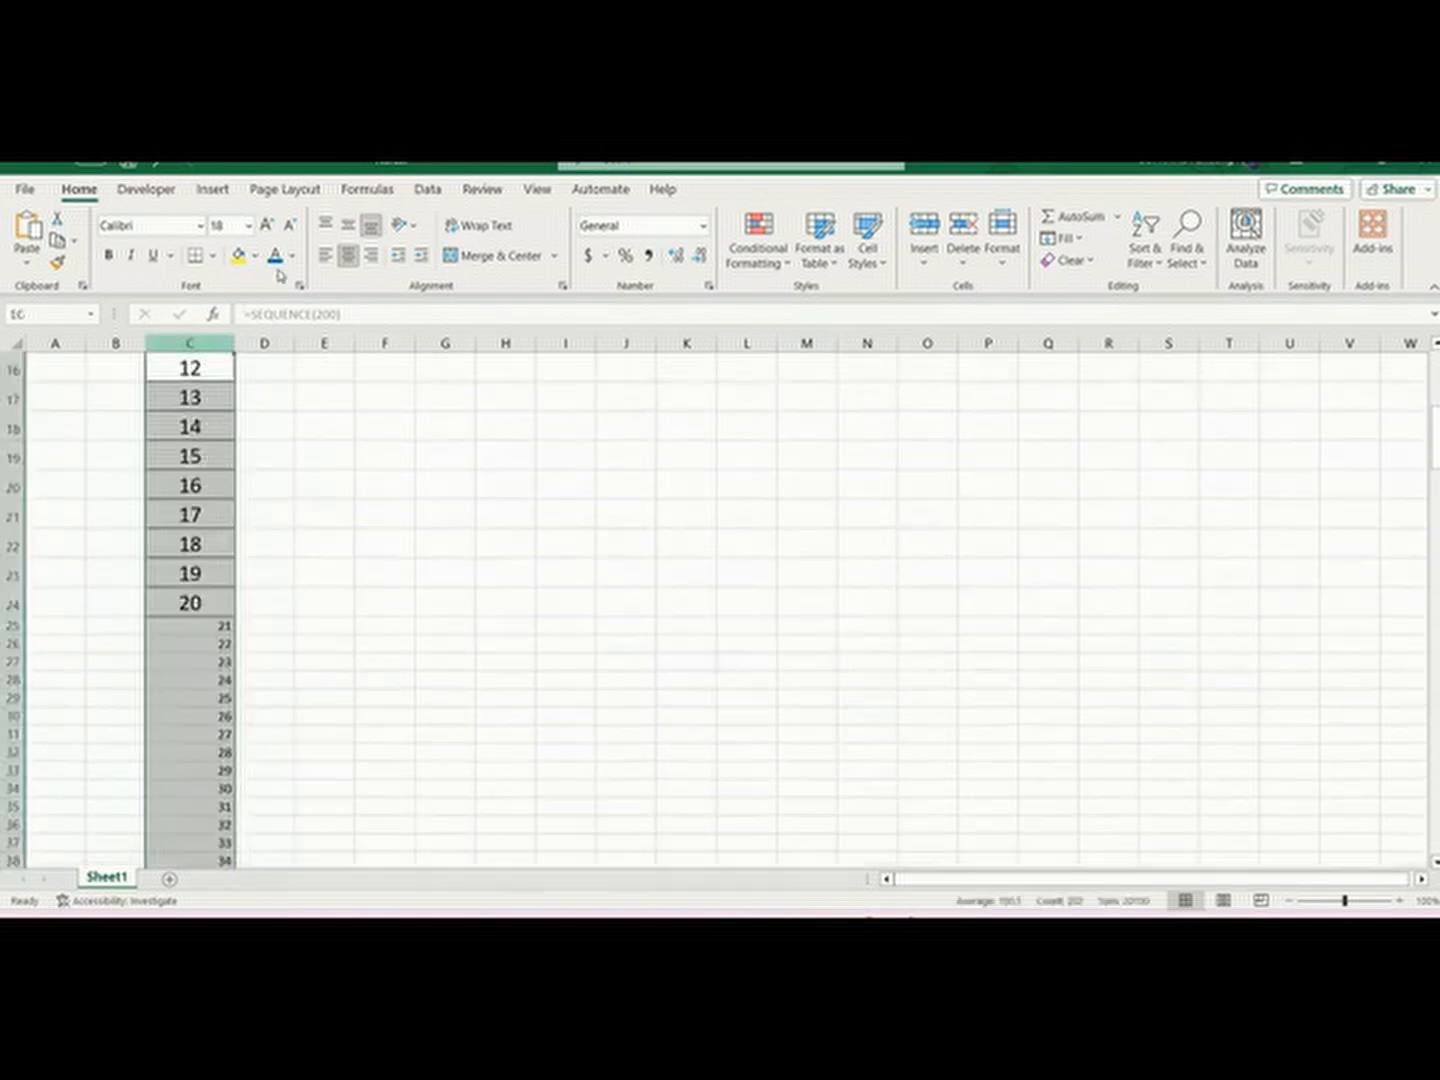
click(267, 226)
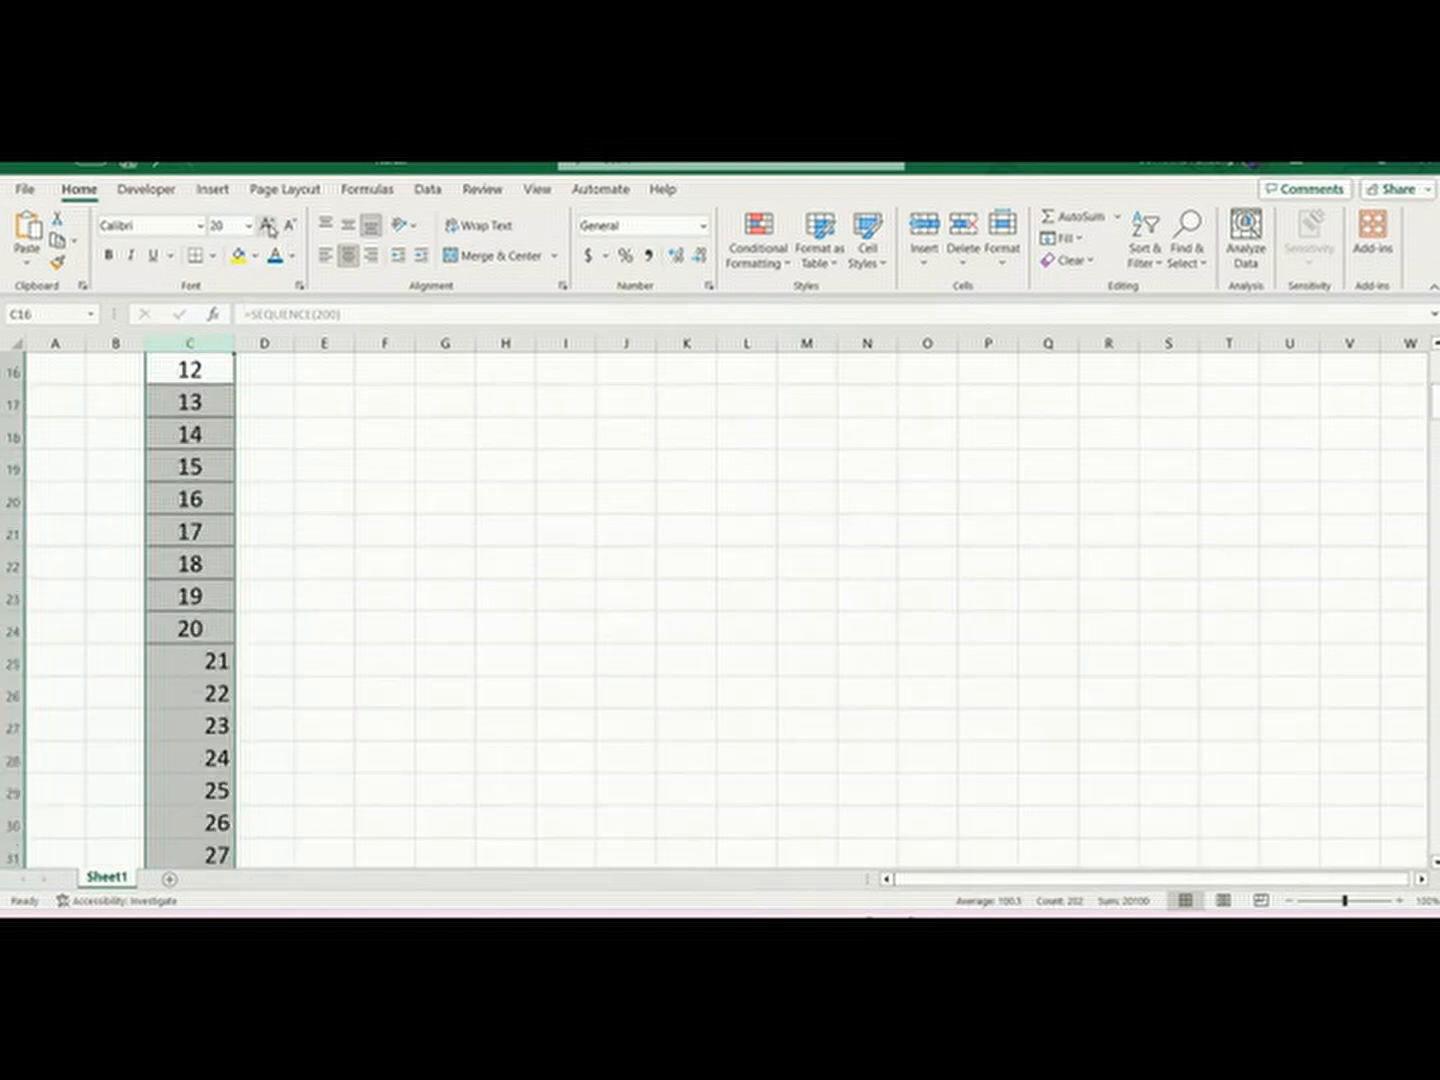
click(348, 226)
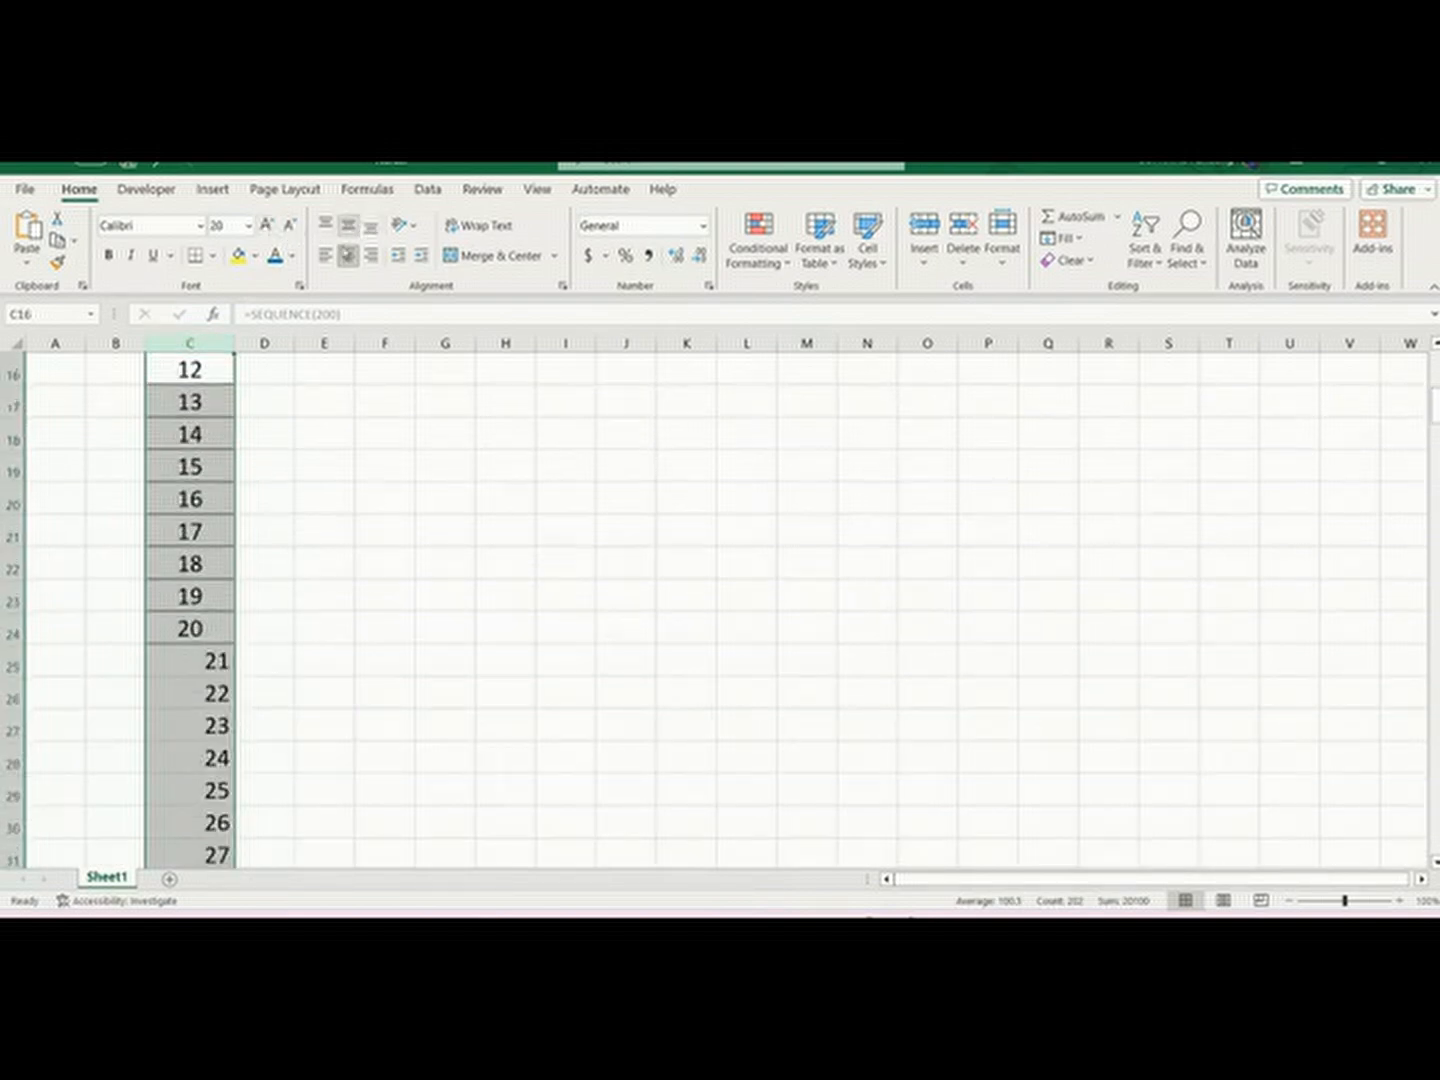
click(348, 256)
Step: Examine the numbering in column C down to its last row and back up to the header
scroll(296, 519, up, 4)
scroll(296, 519, down, 20)
scroll(337, 516, down, 20)
scroll(401, 568, down, 5)
scroll(399, 509, up, 20)
scroll(399, 509, up, 3)
scroll(399, 510, down, 12)
scroll(400, 508, up, 18)
scroll(401, 502, up, 20)
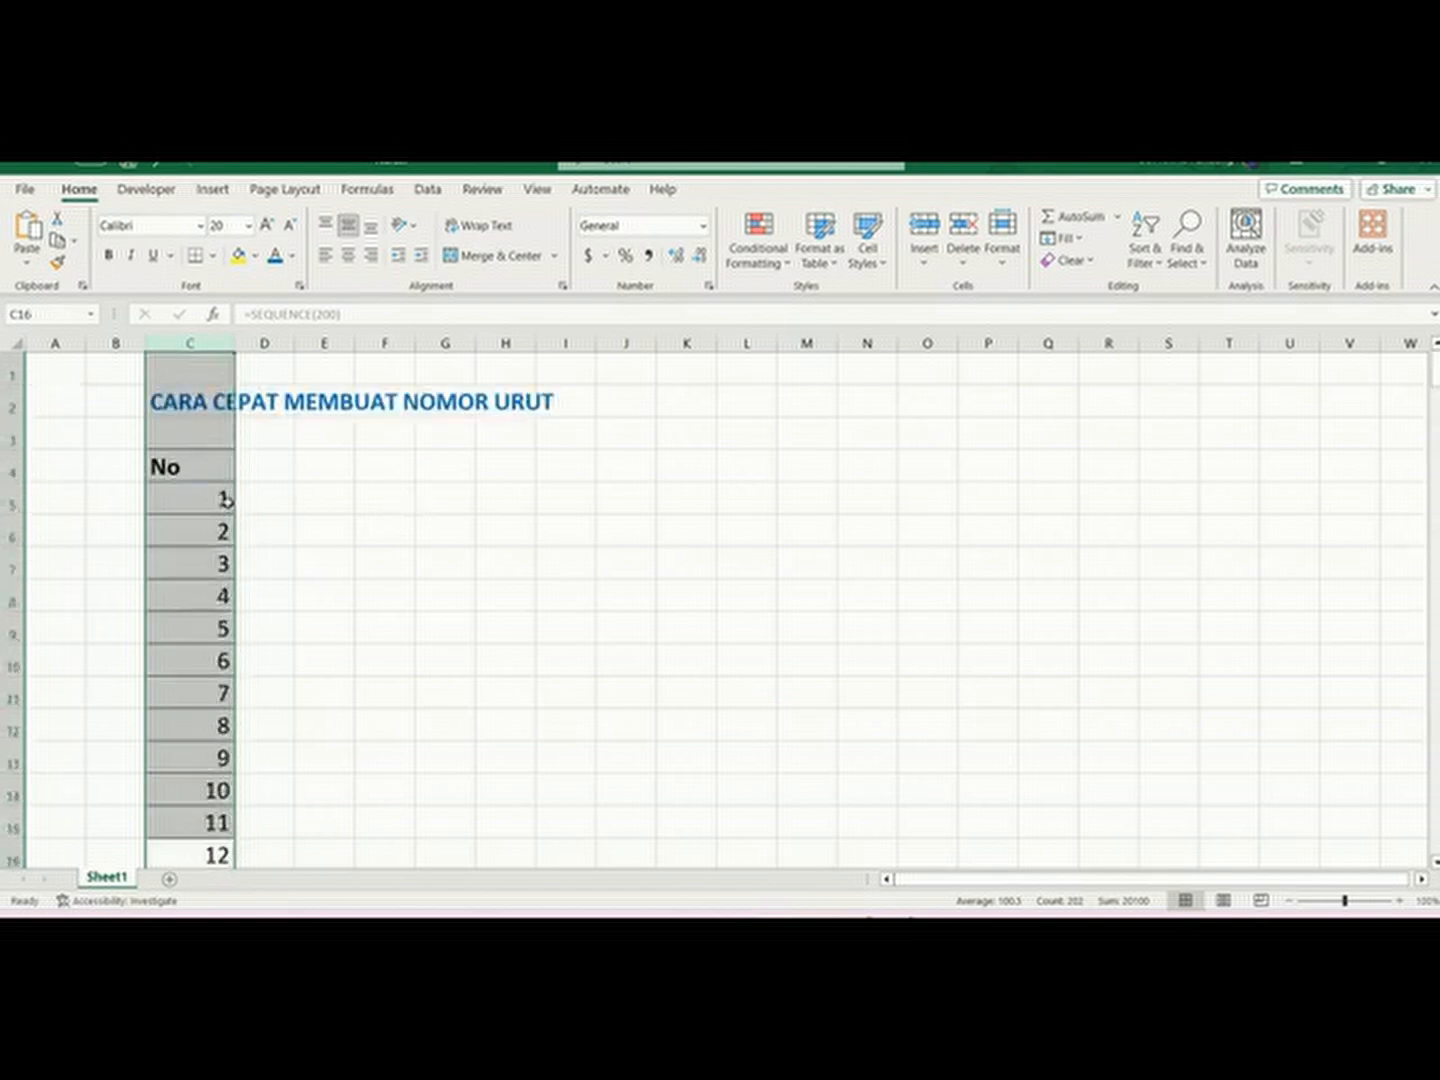
Step: Clear the formula in C5 and enter a SEQUENCE formula that generates 350 rows
click(225, 499)
key(Delete)
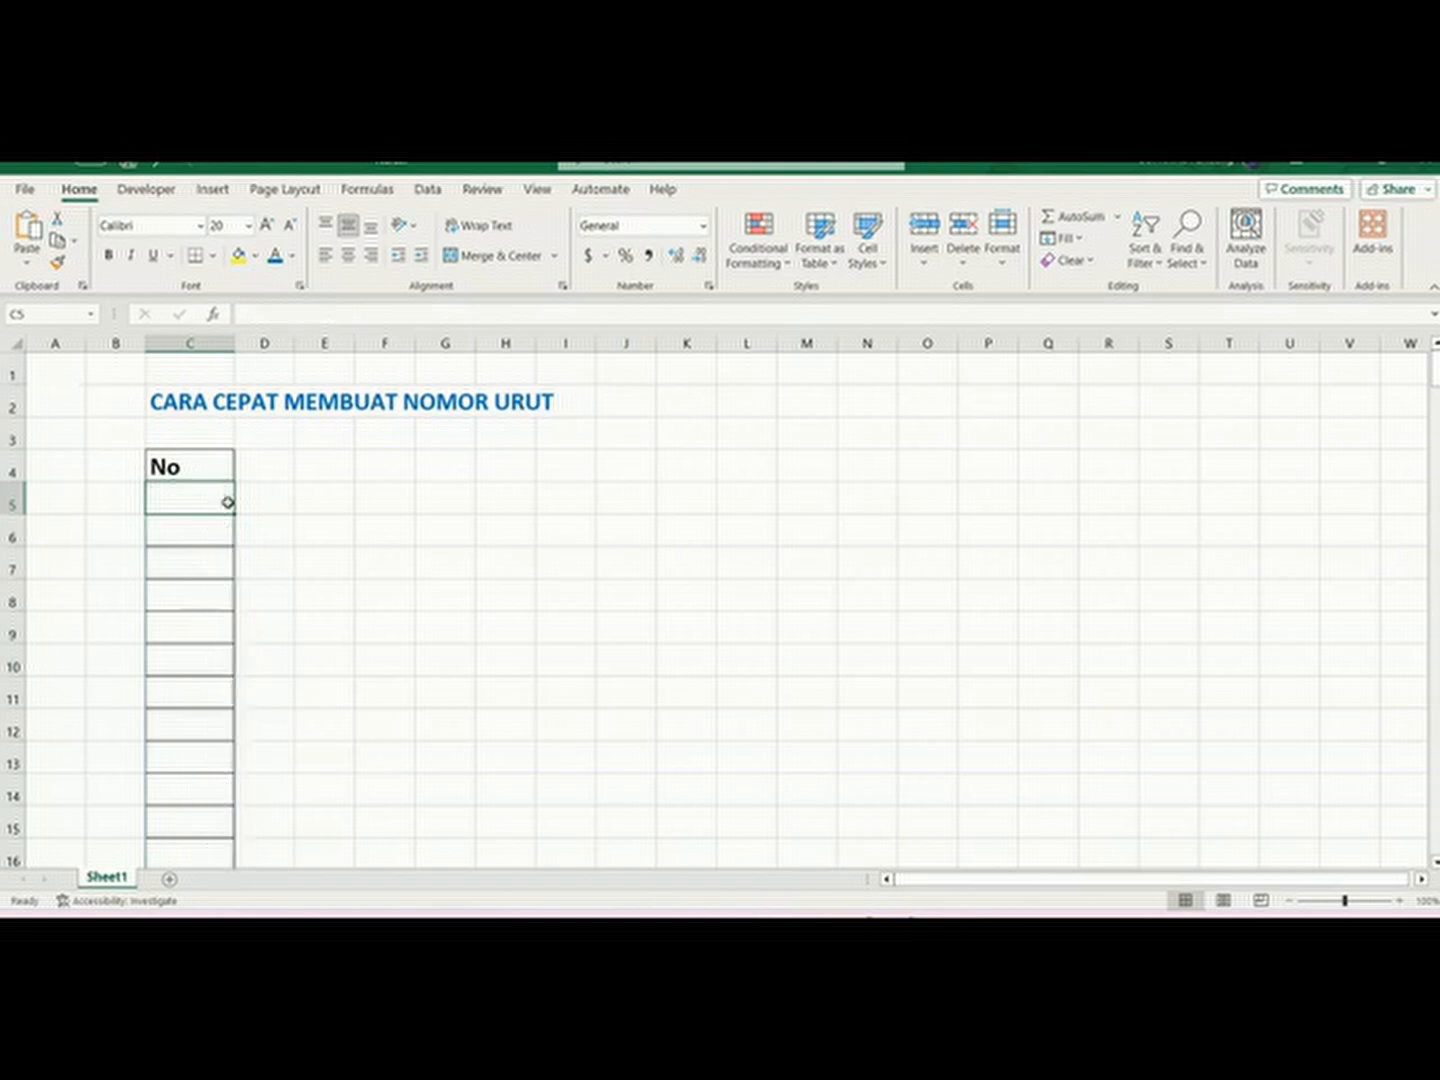
text(=)
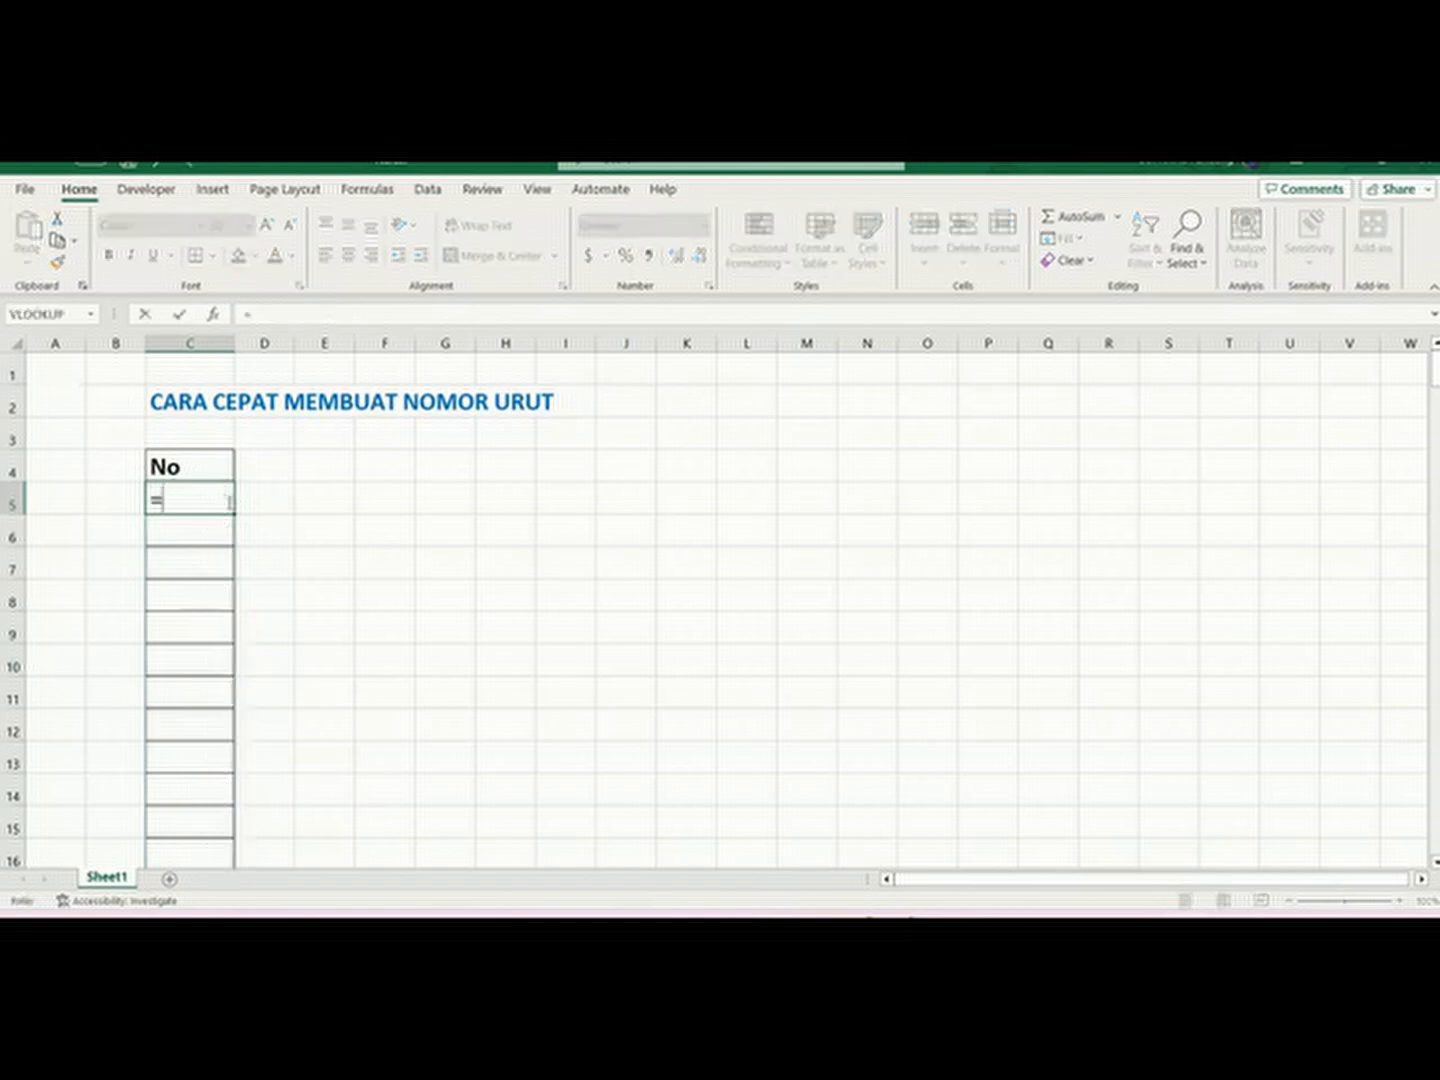
text(se)
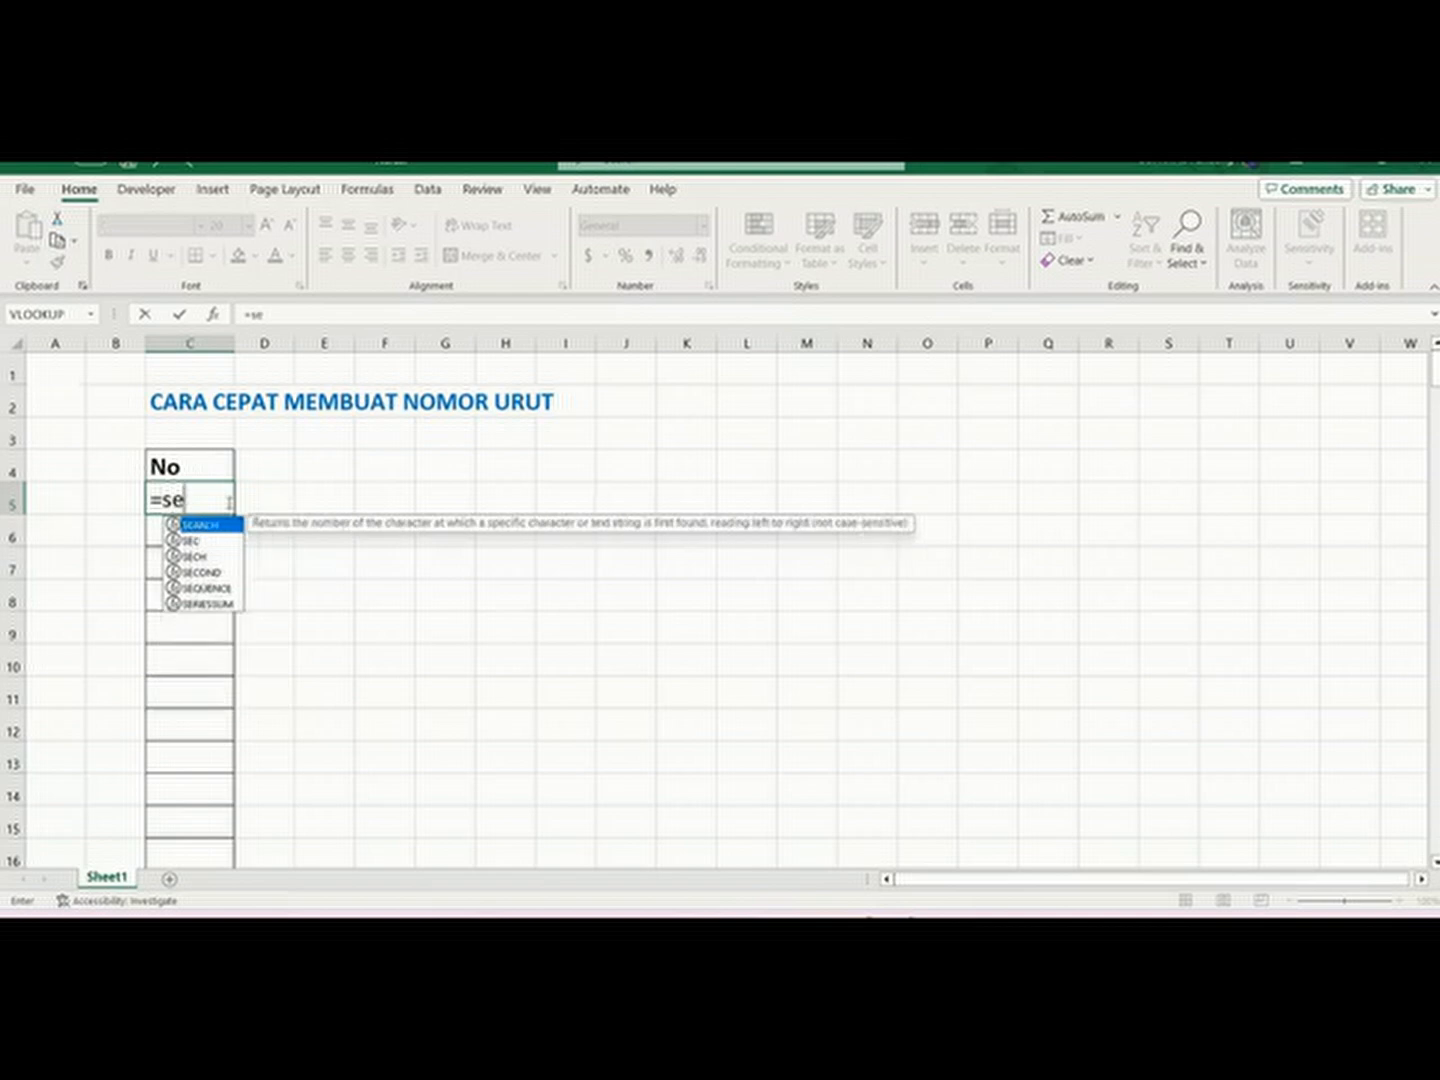
text(quence(350)
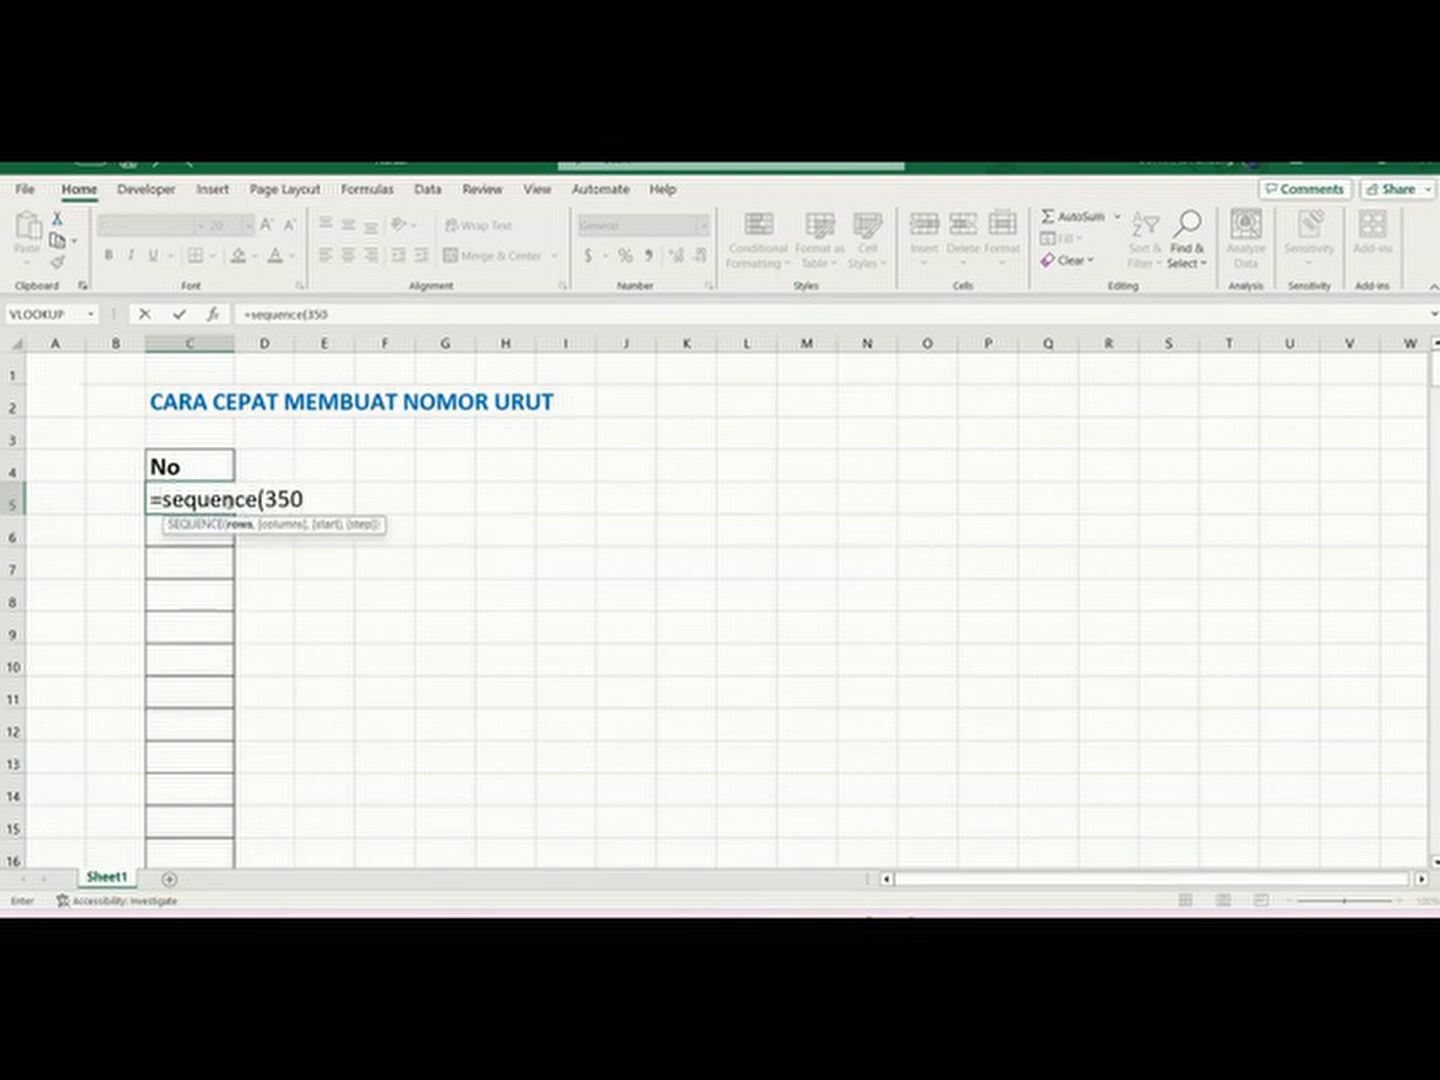
key(Return)
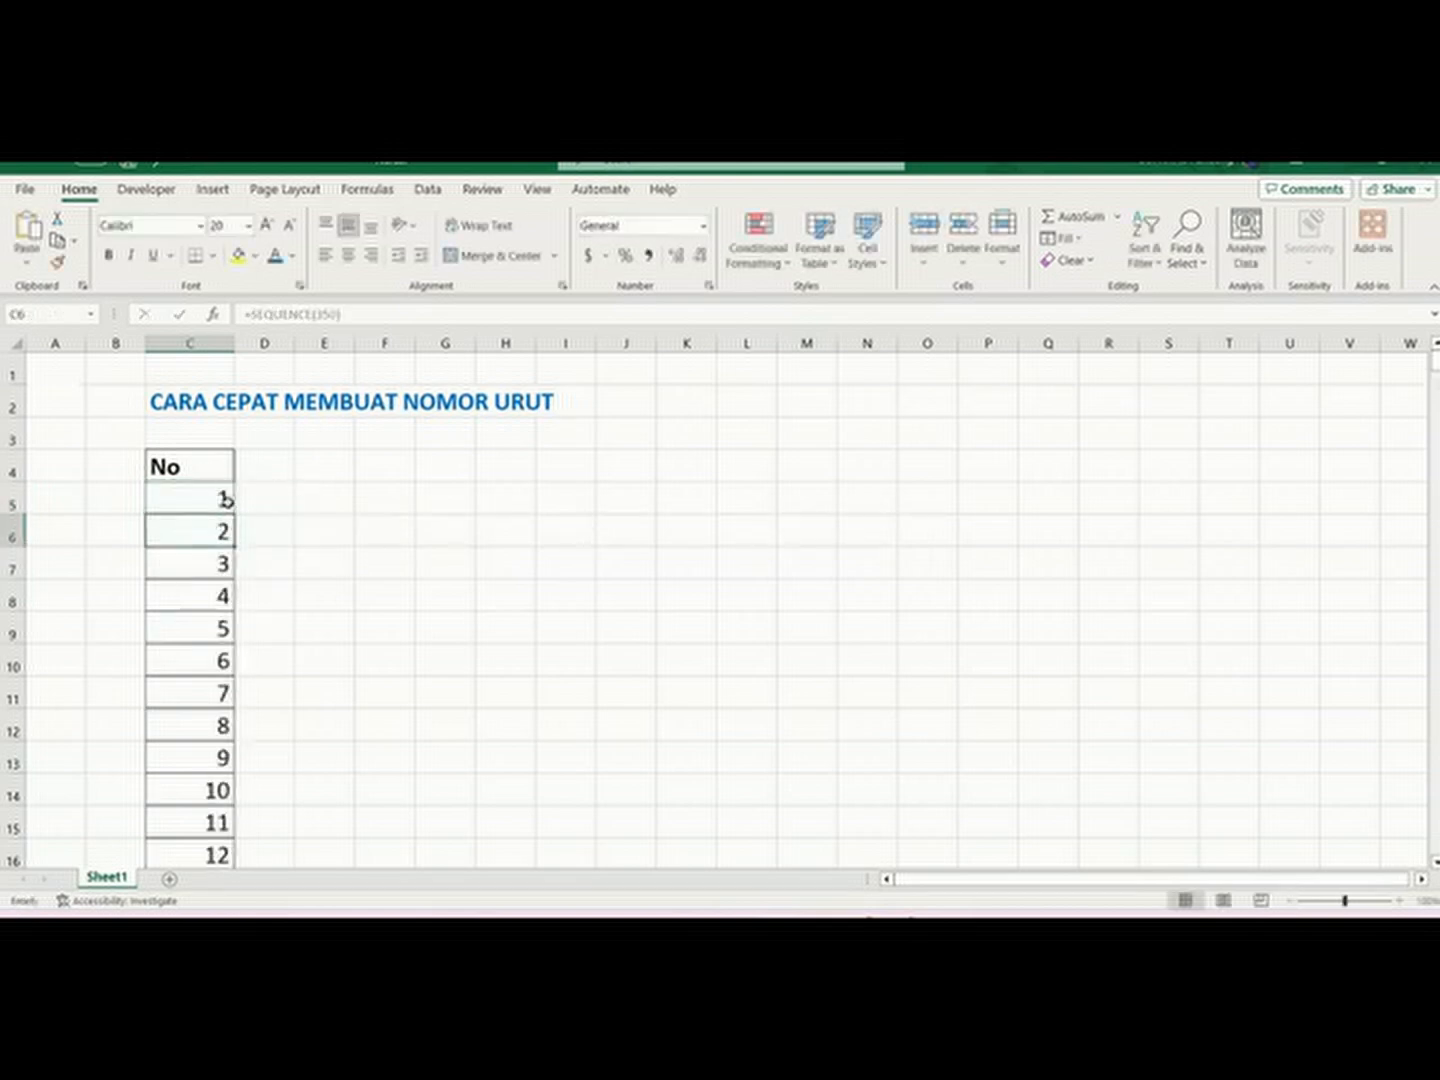
Step: Check that the numbering in column C runs through to the end of the 350-row sequence
scroll(245, 525, down, 20)
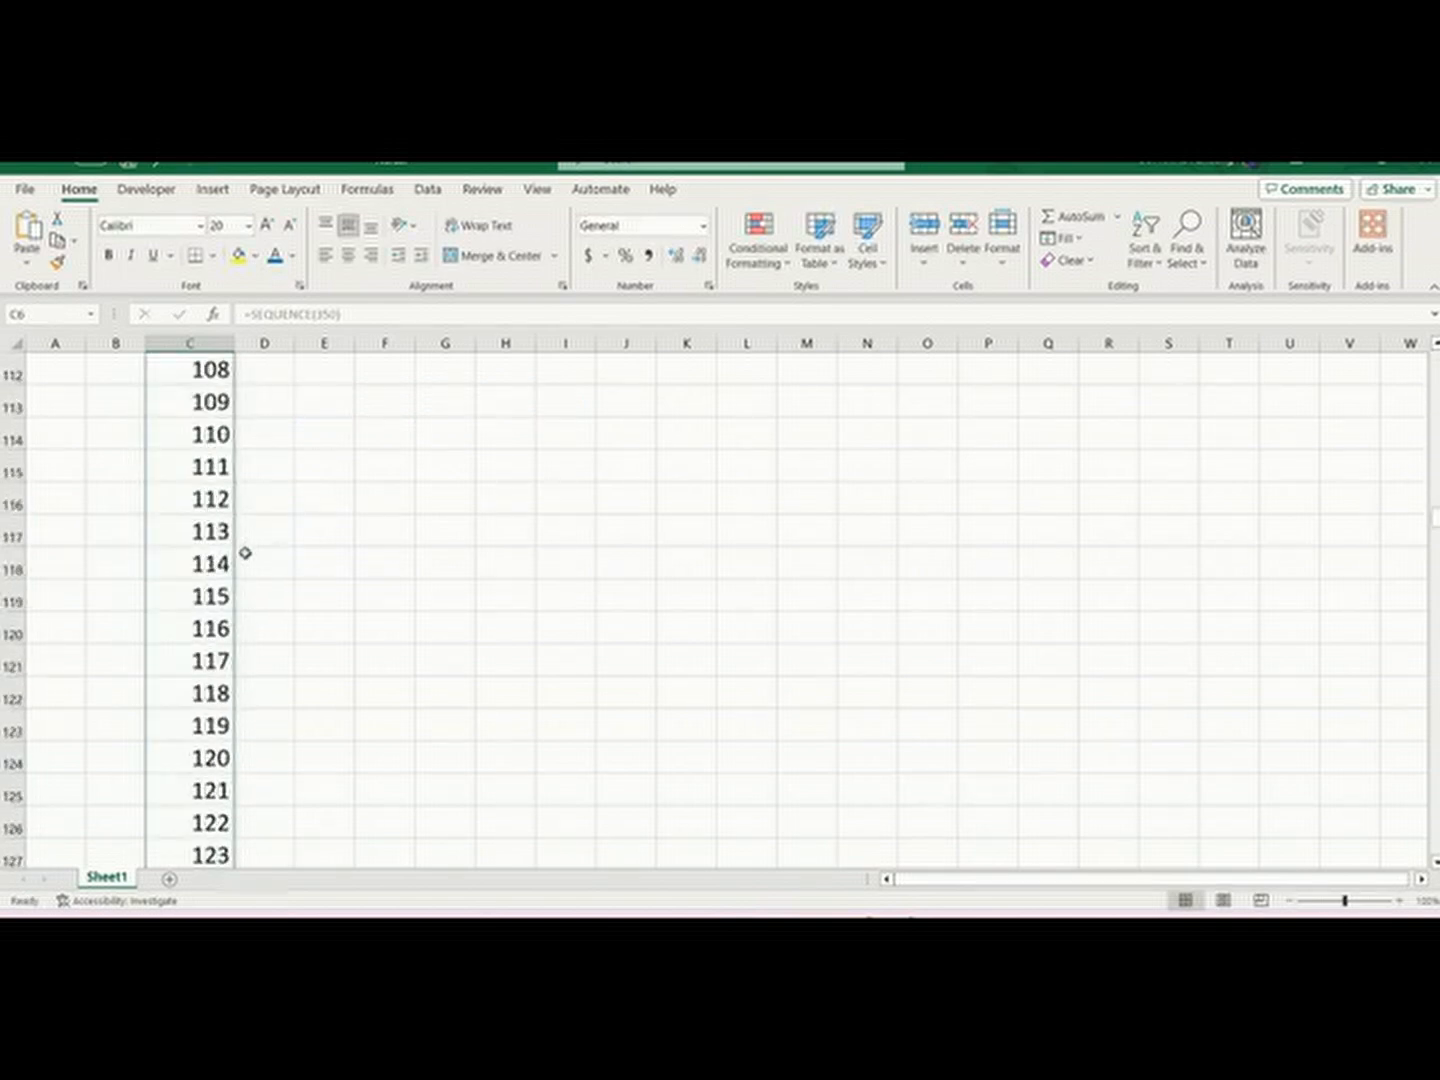
scroll(245, 553, down, 20)
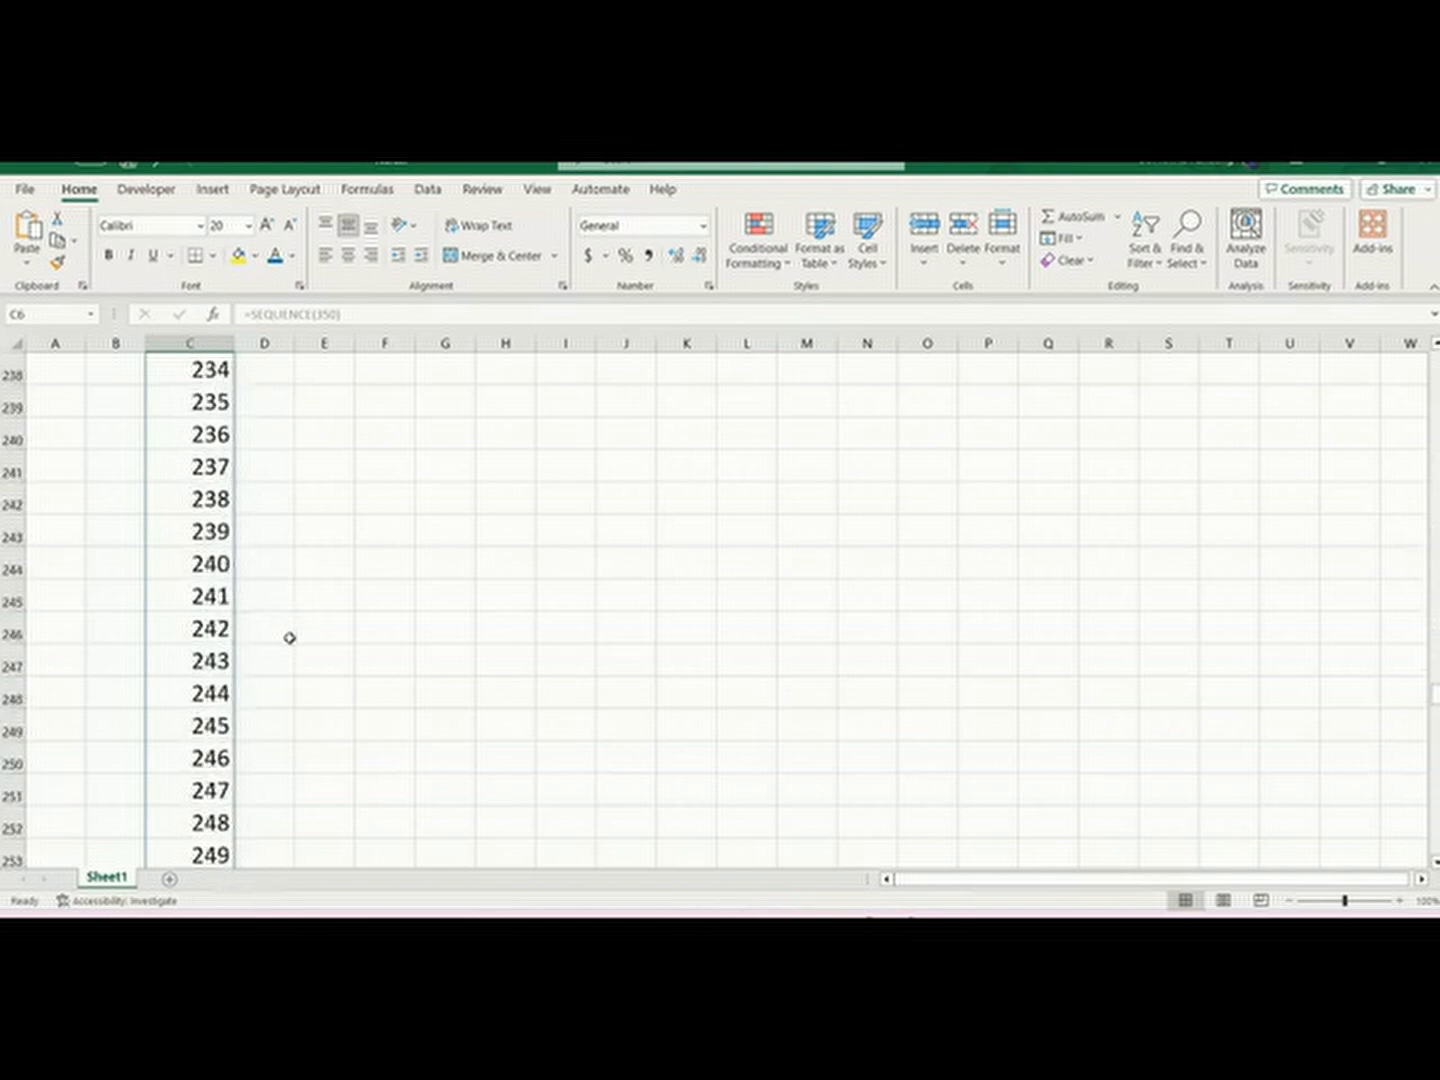
scroll(291, 642, down, 20)
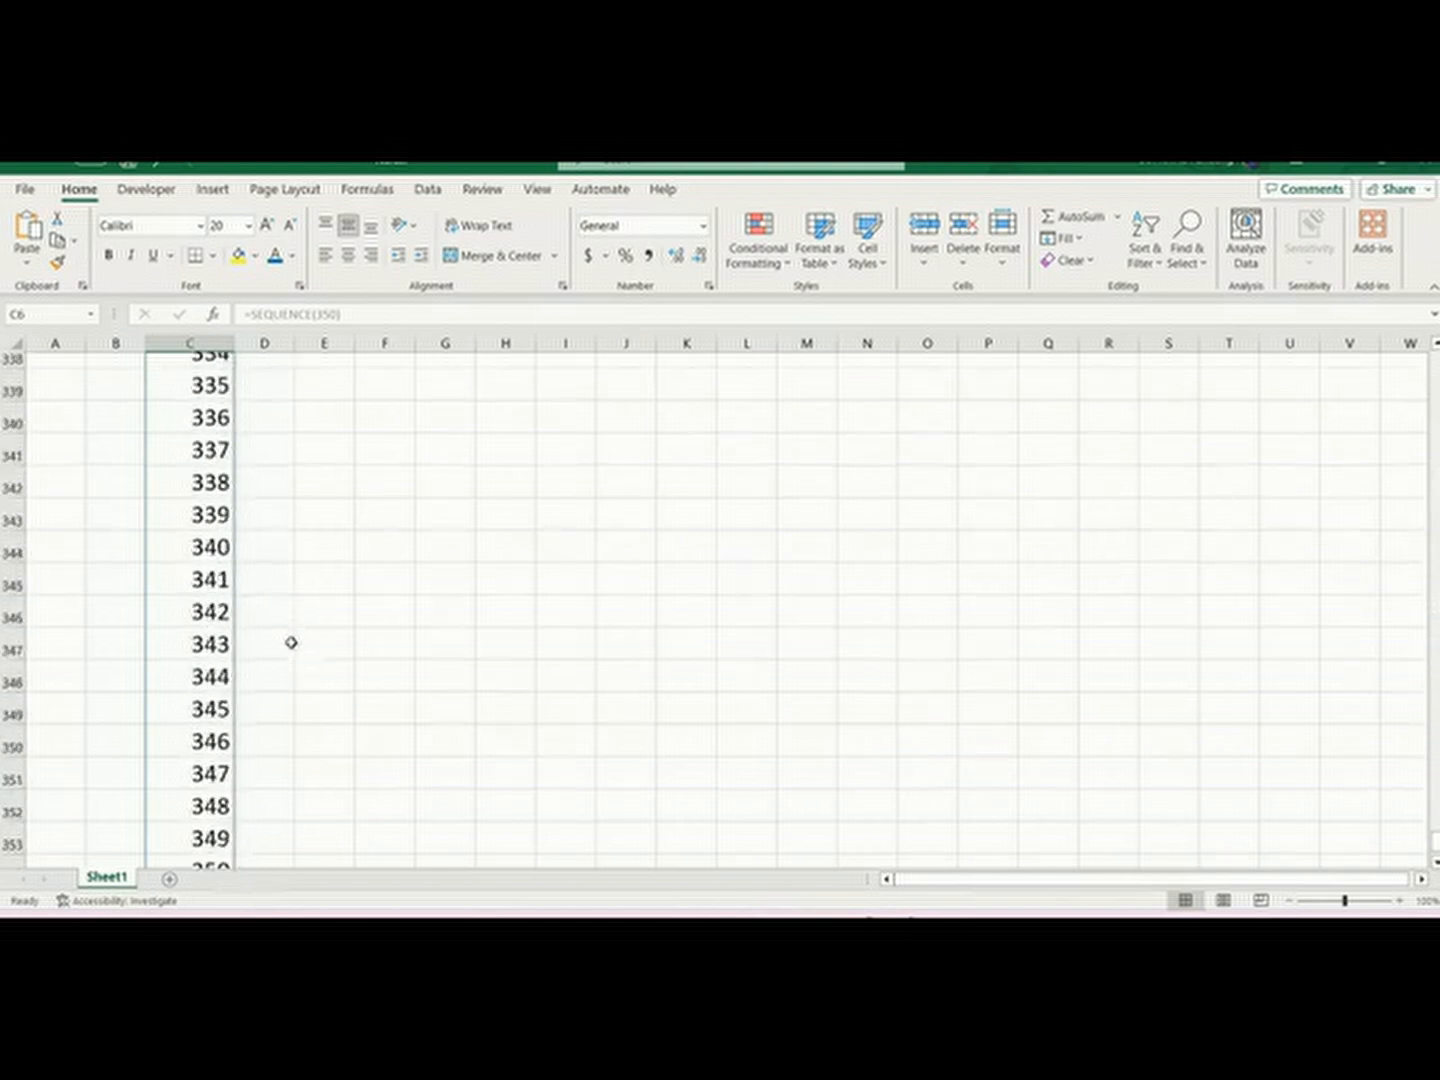
scroll(291, 642, up, 15)
scroll(291, 642, down, 5)
scroll(291, 642, up, 3)
scroll(291, 642, up, 20)
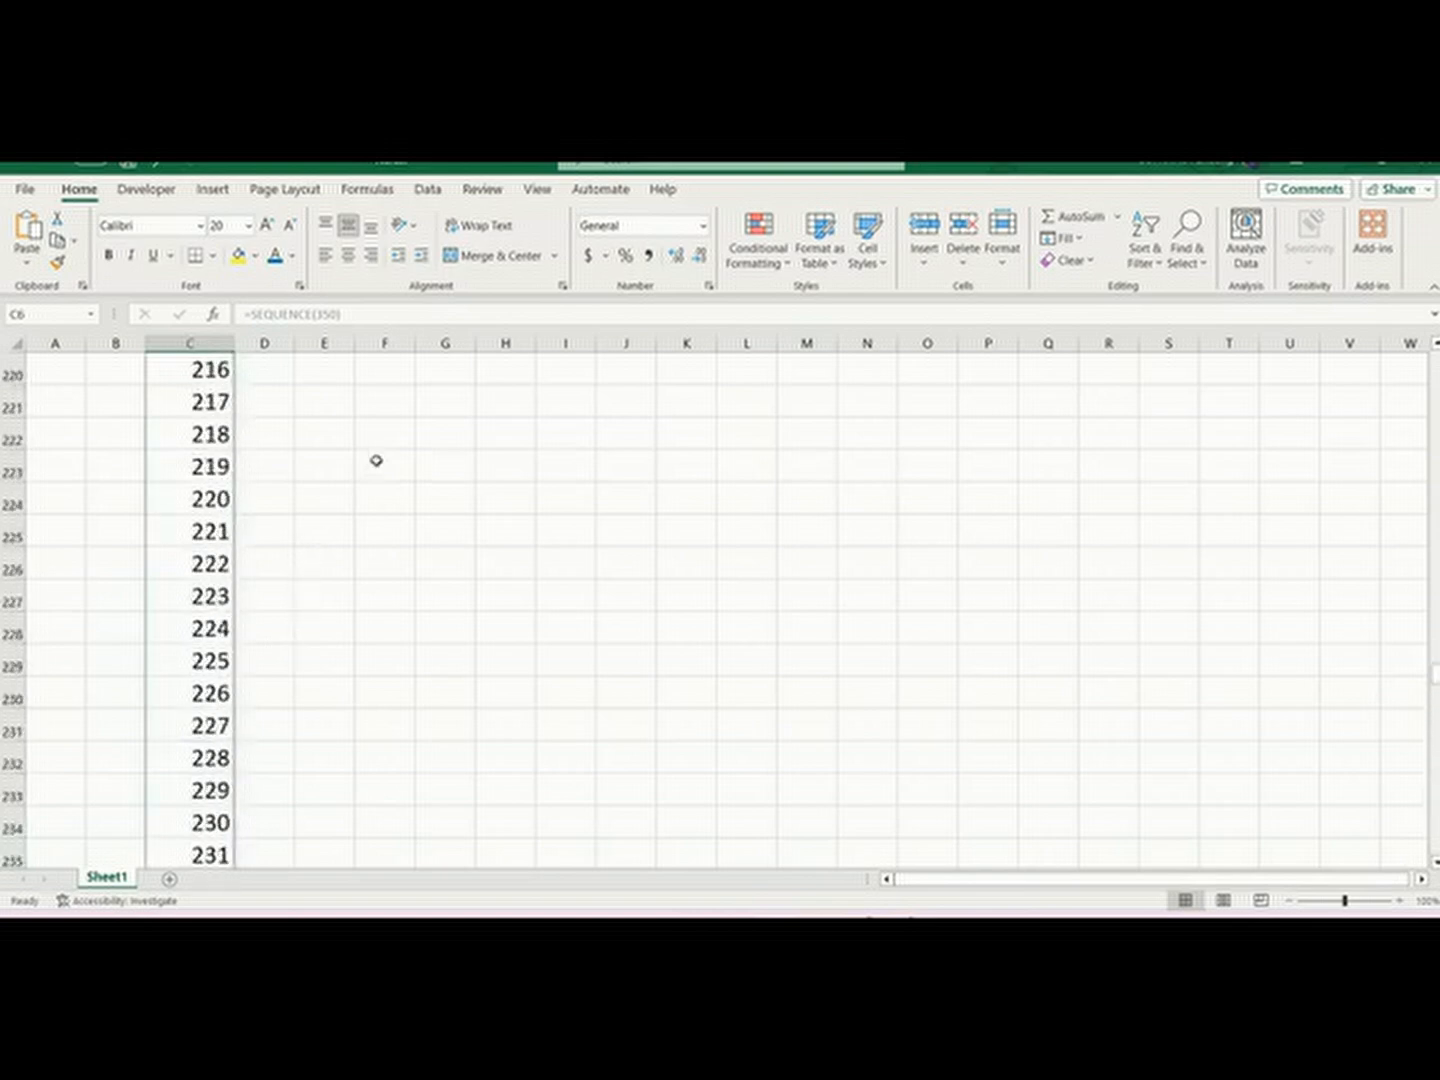
scroll(376, 459, up, 20)
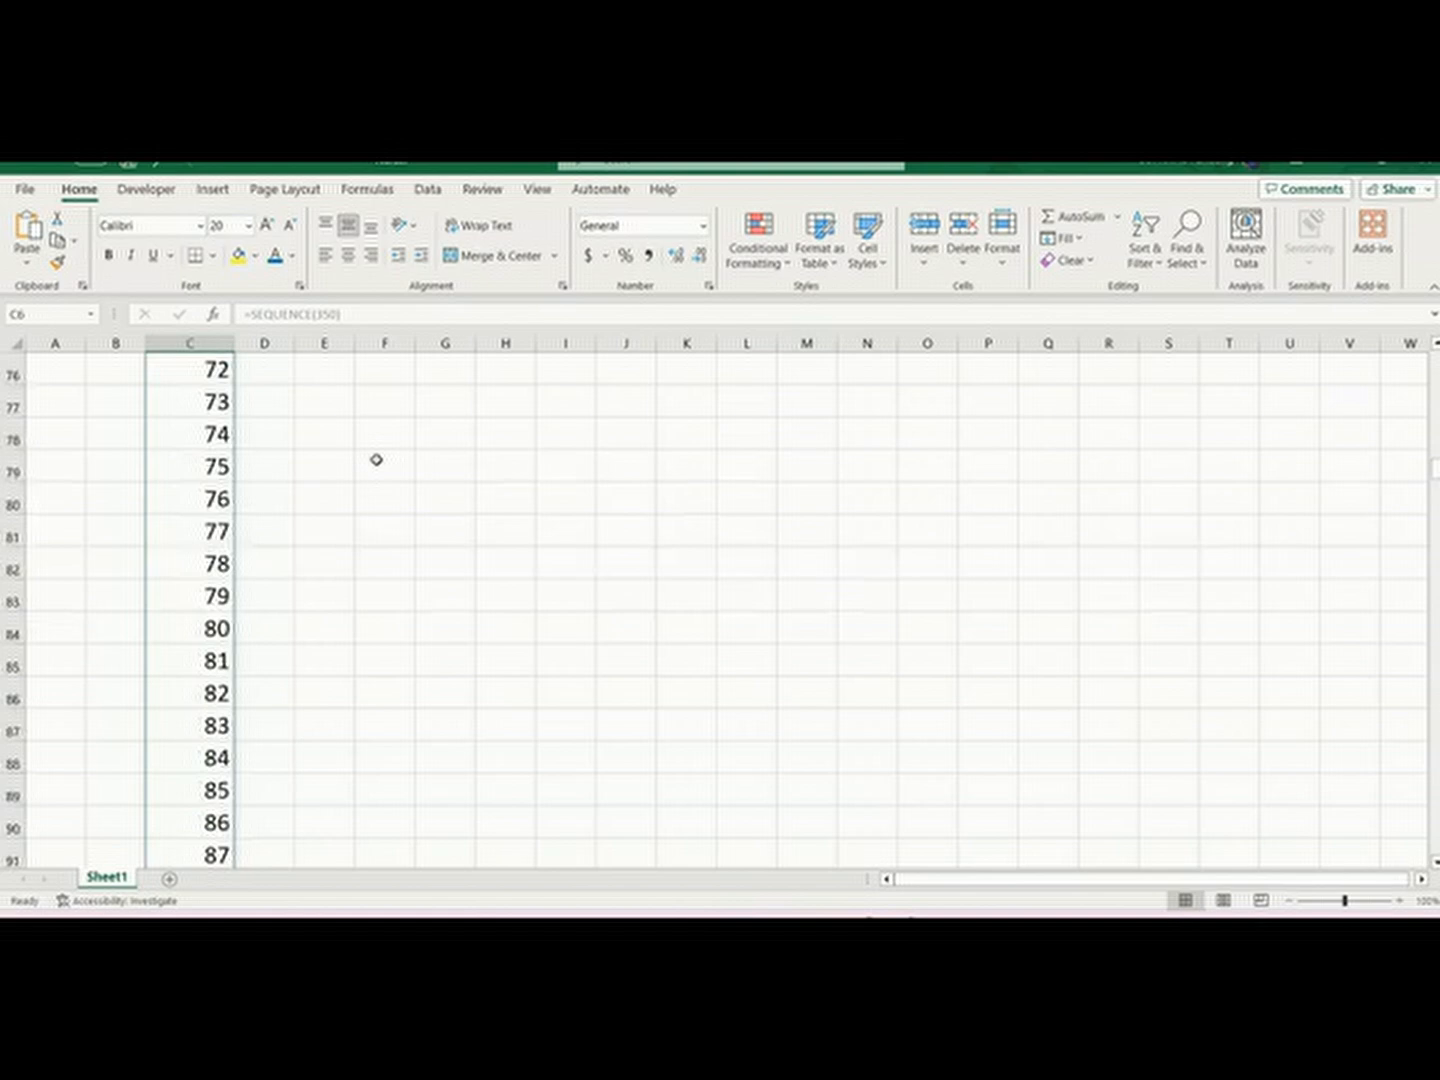
scroll(376, 459, up, 20)
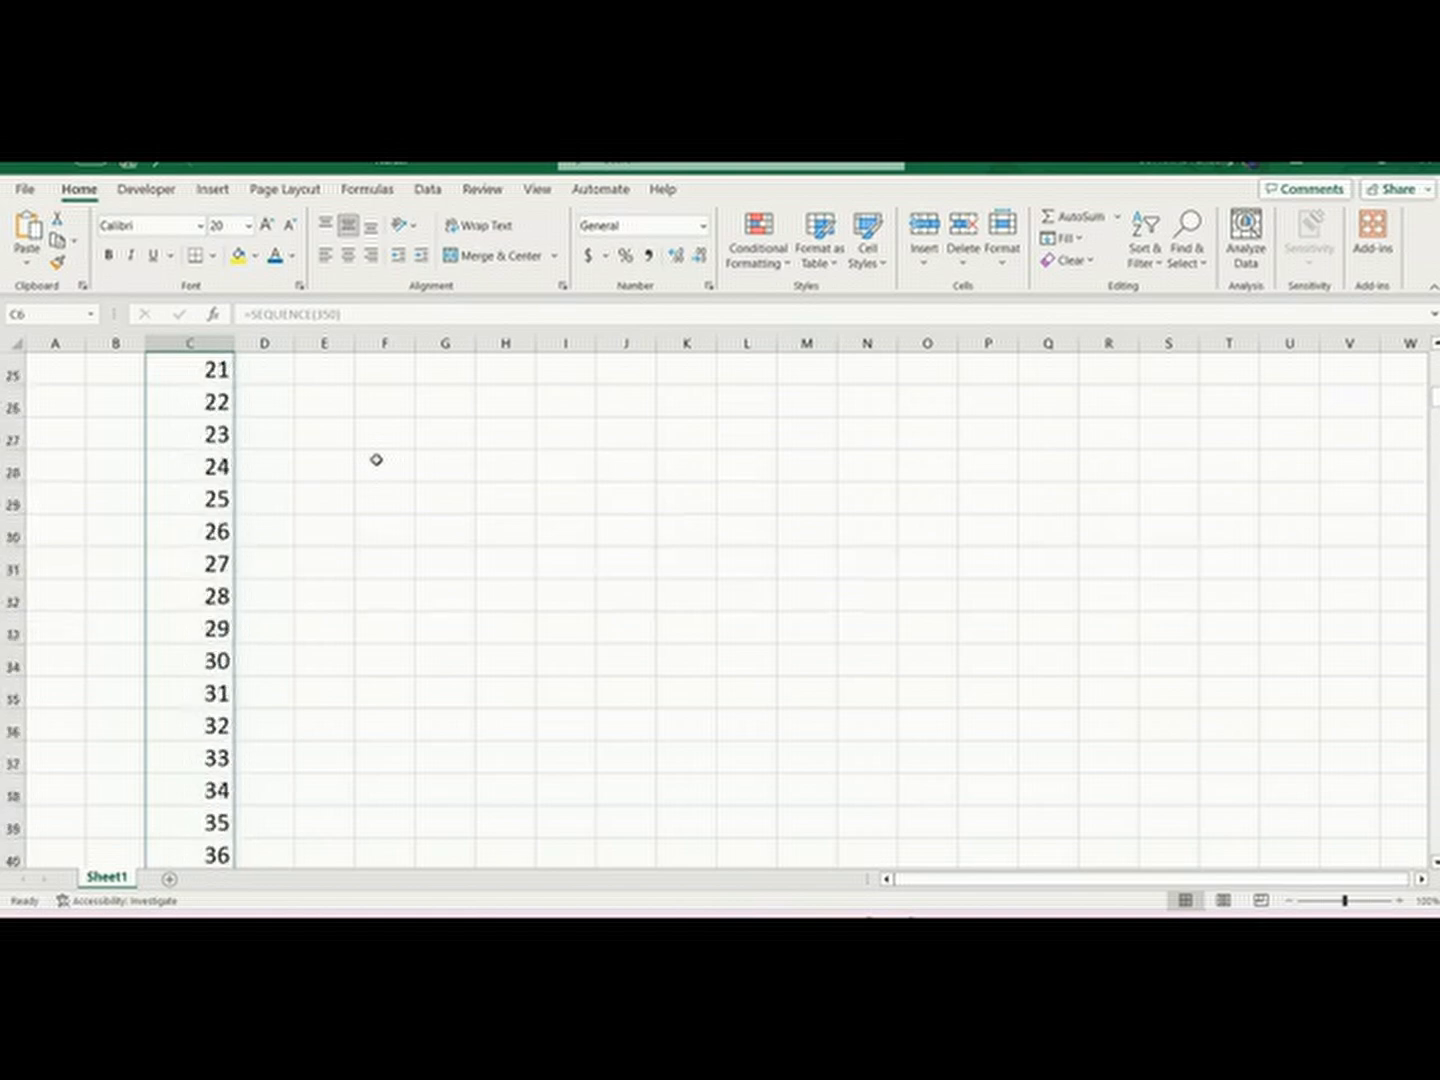
click(469, 502)
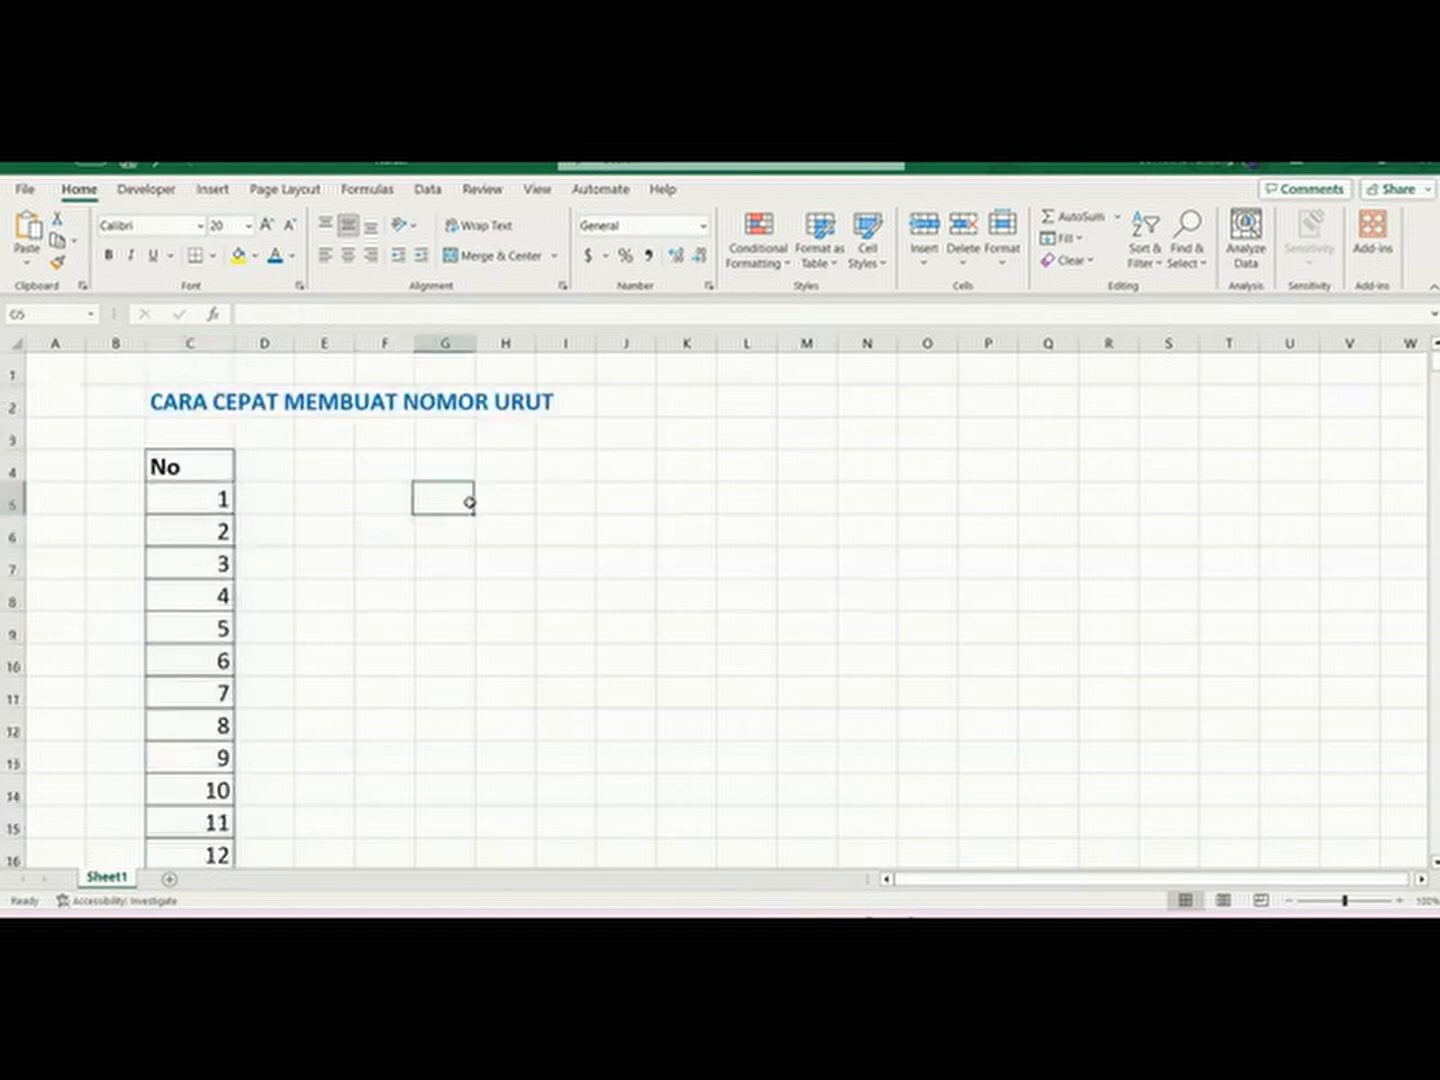
click(452, 556)
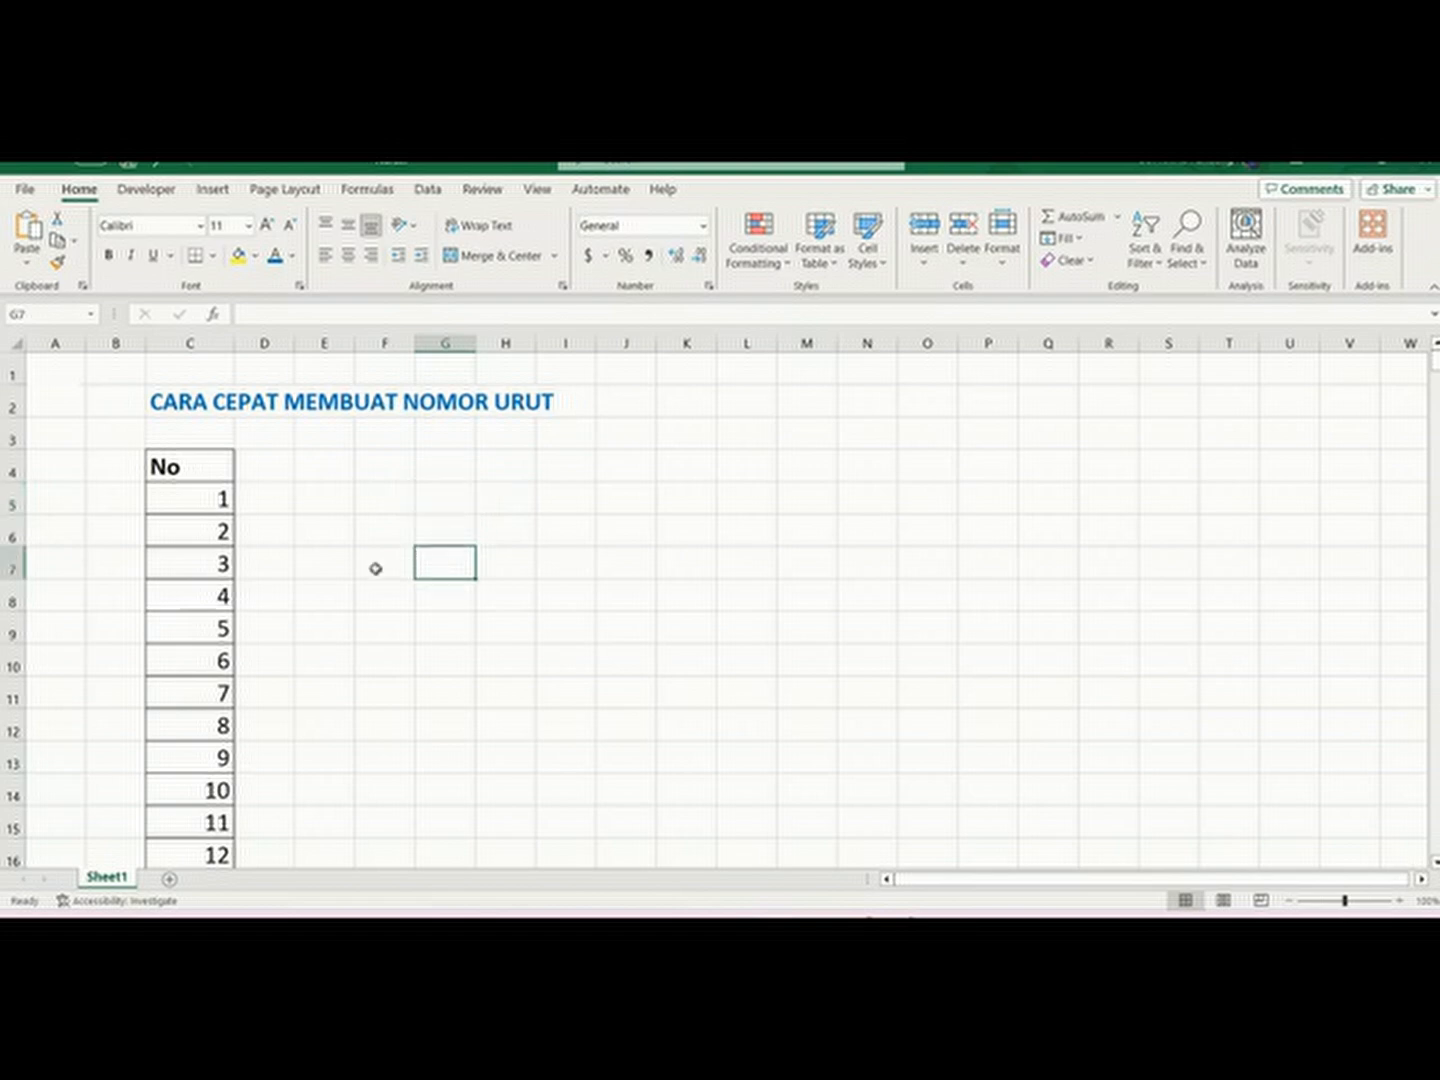
click(347, 490)
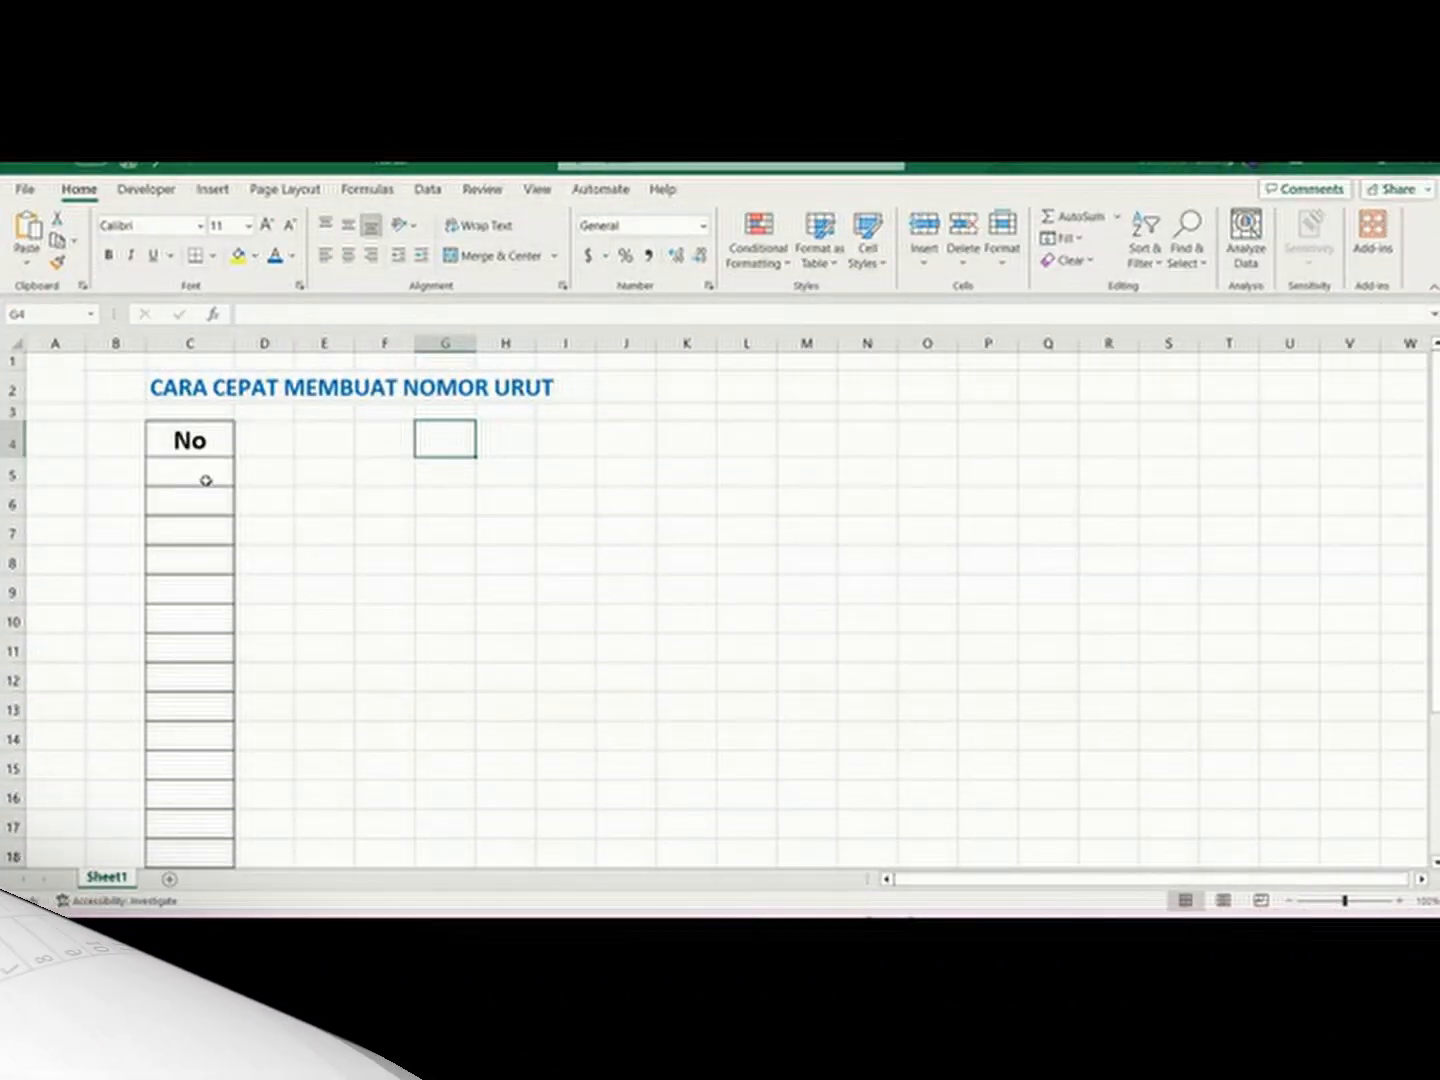
click(206, 478)
click(299, 482)
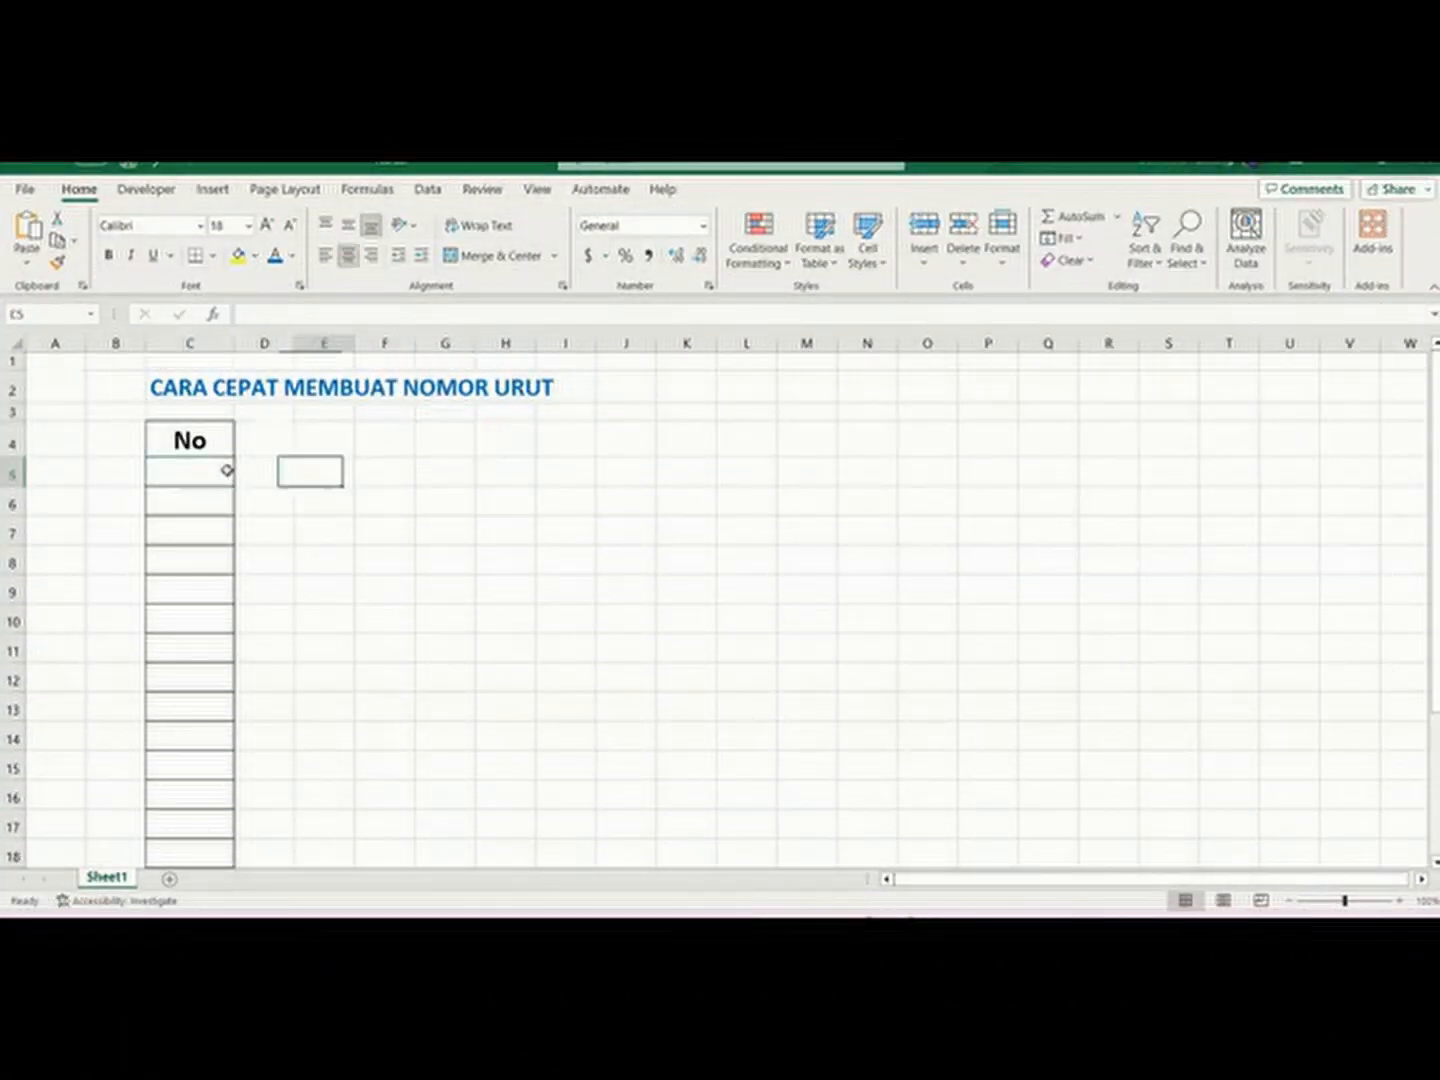
click(262, 472)
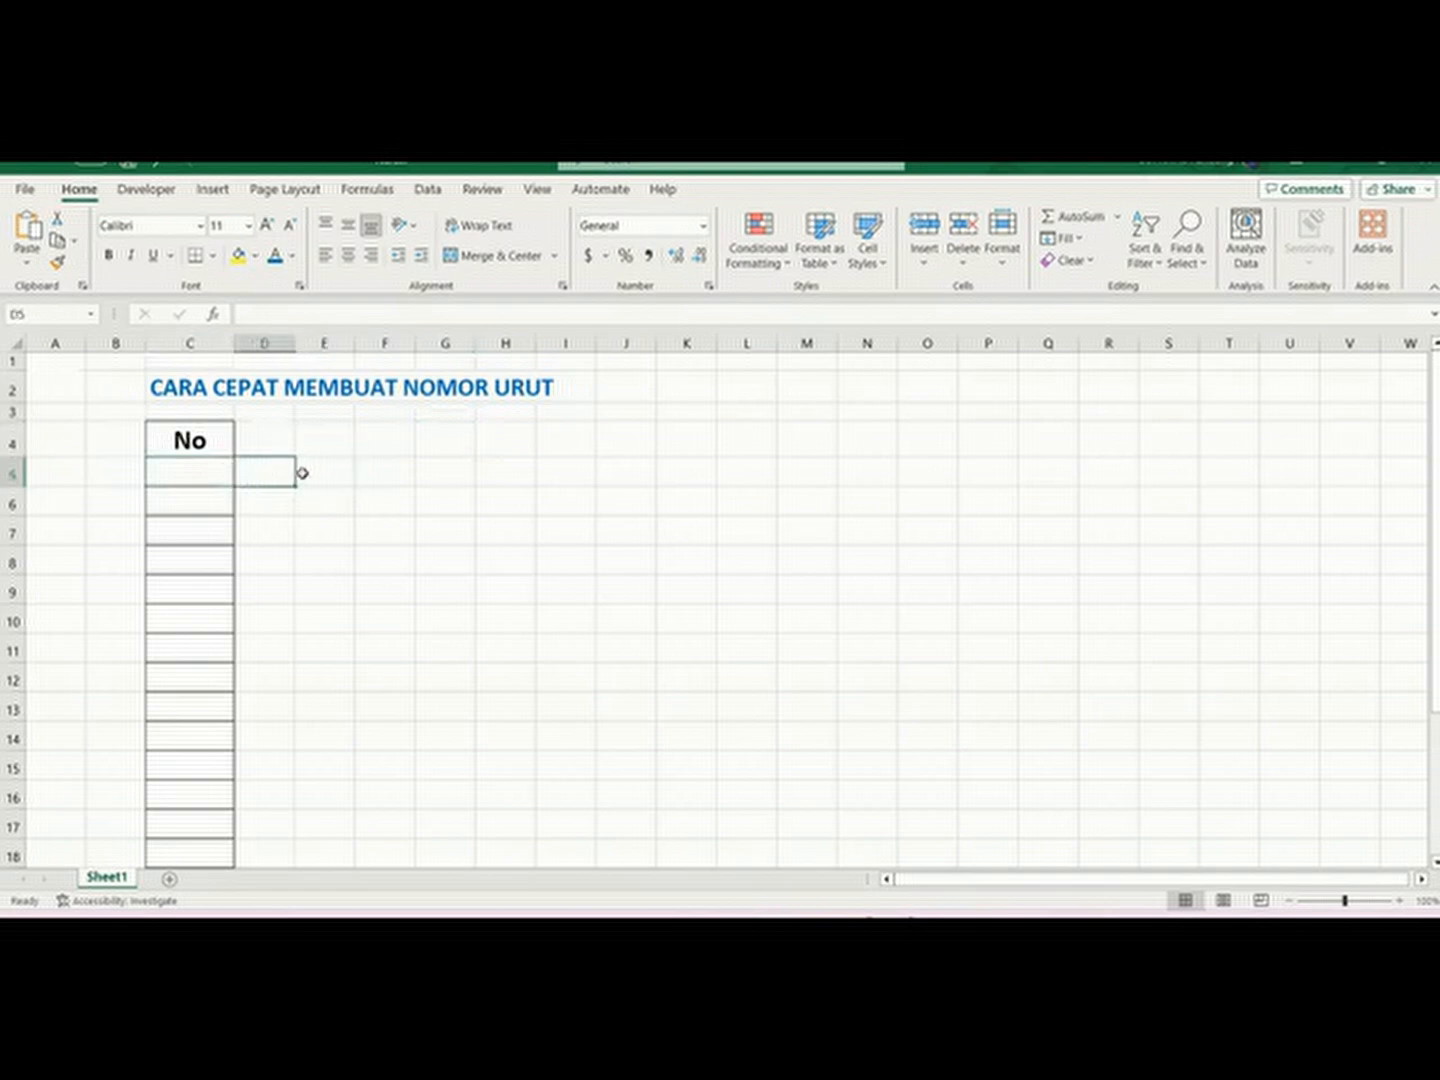
click(479, 479)
Step: Enter a SEQUENCE formula in C5 that generates 20 rows and check the numbering down to its last row
click(209, 467)
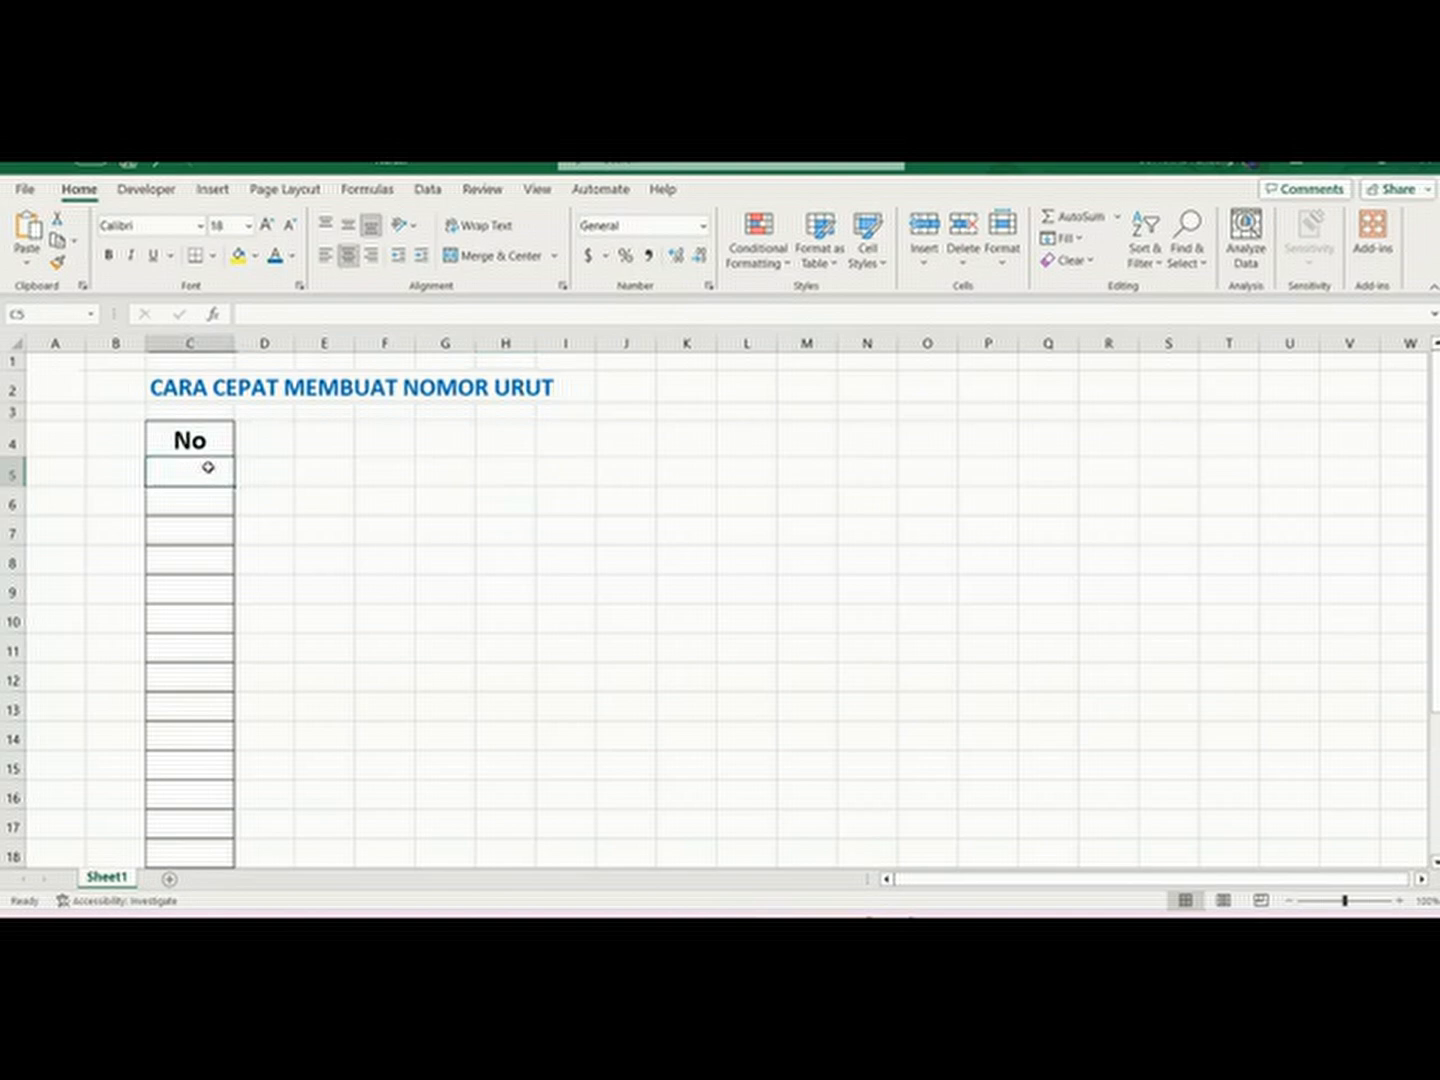
text(=)
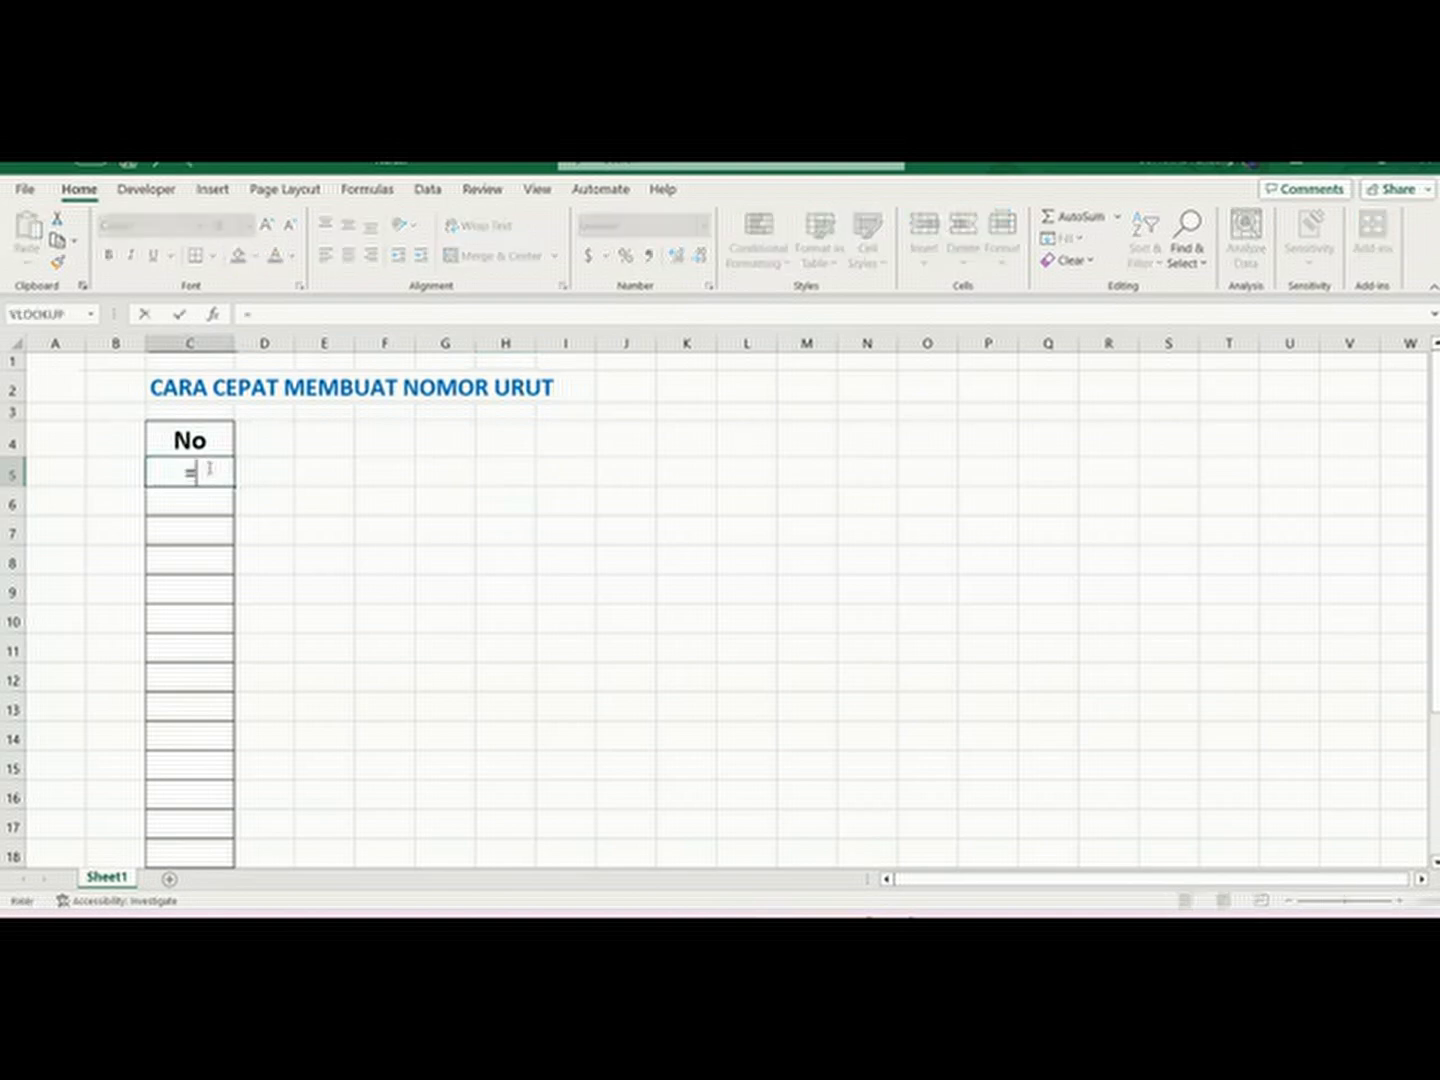
text(seque)
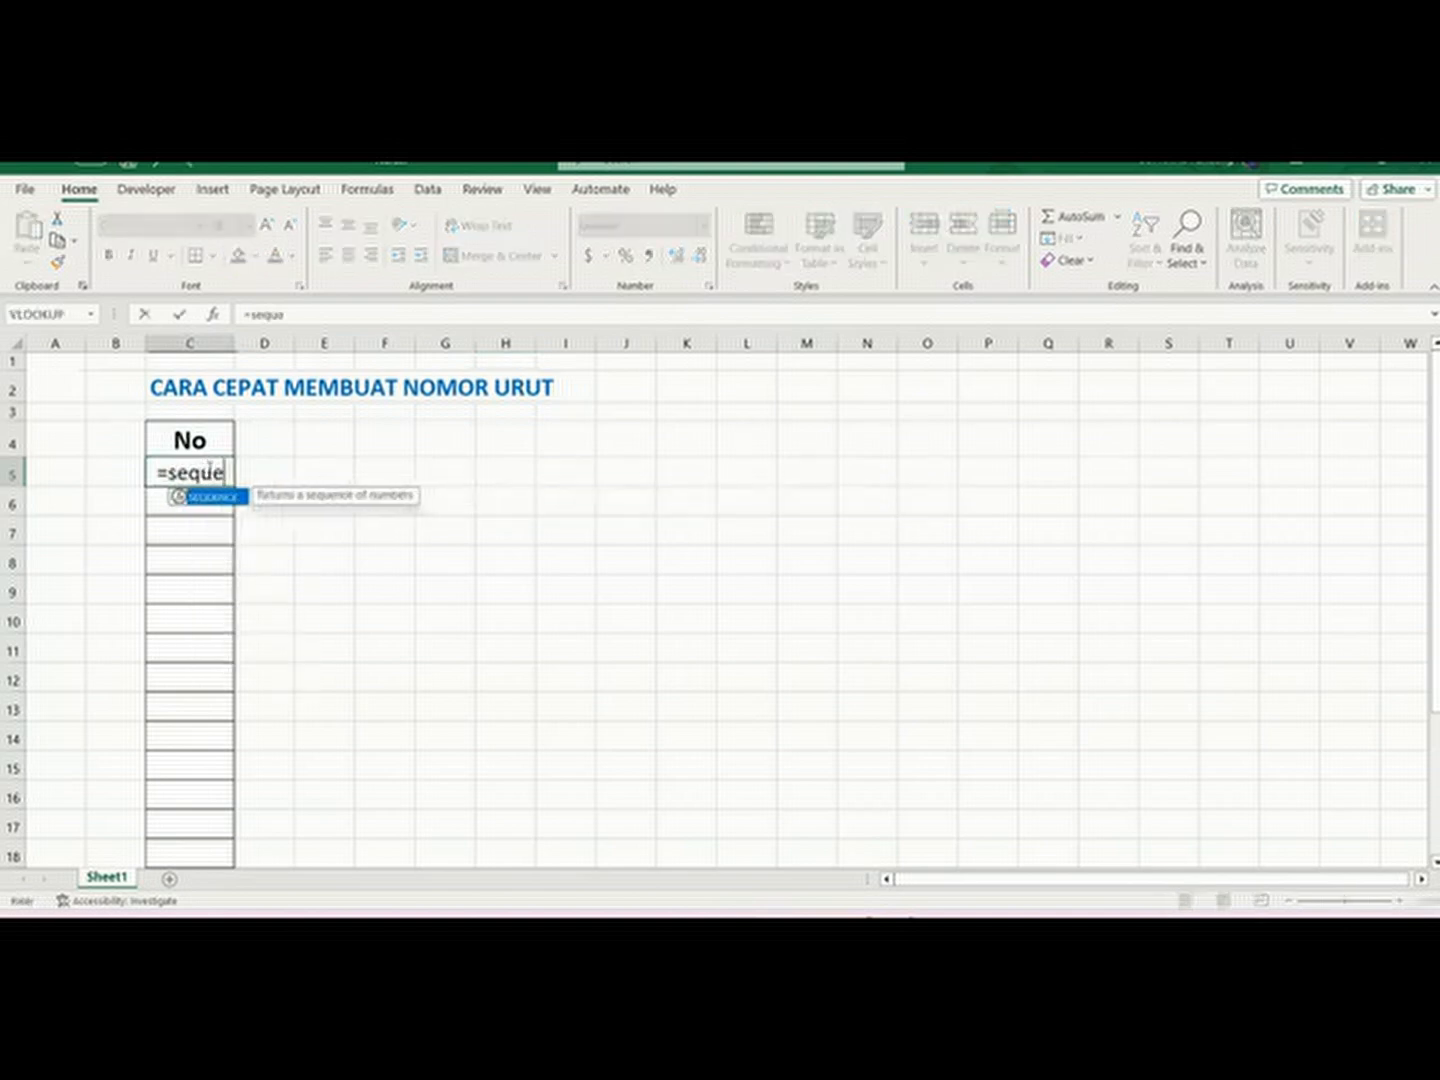
text(nc)
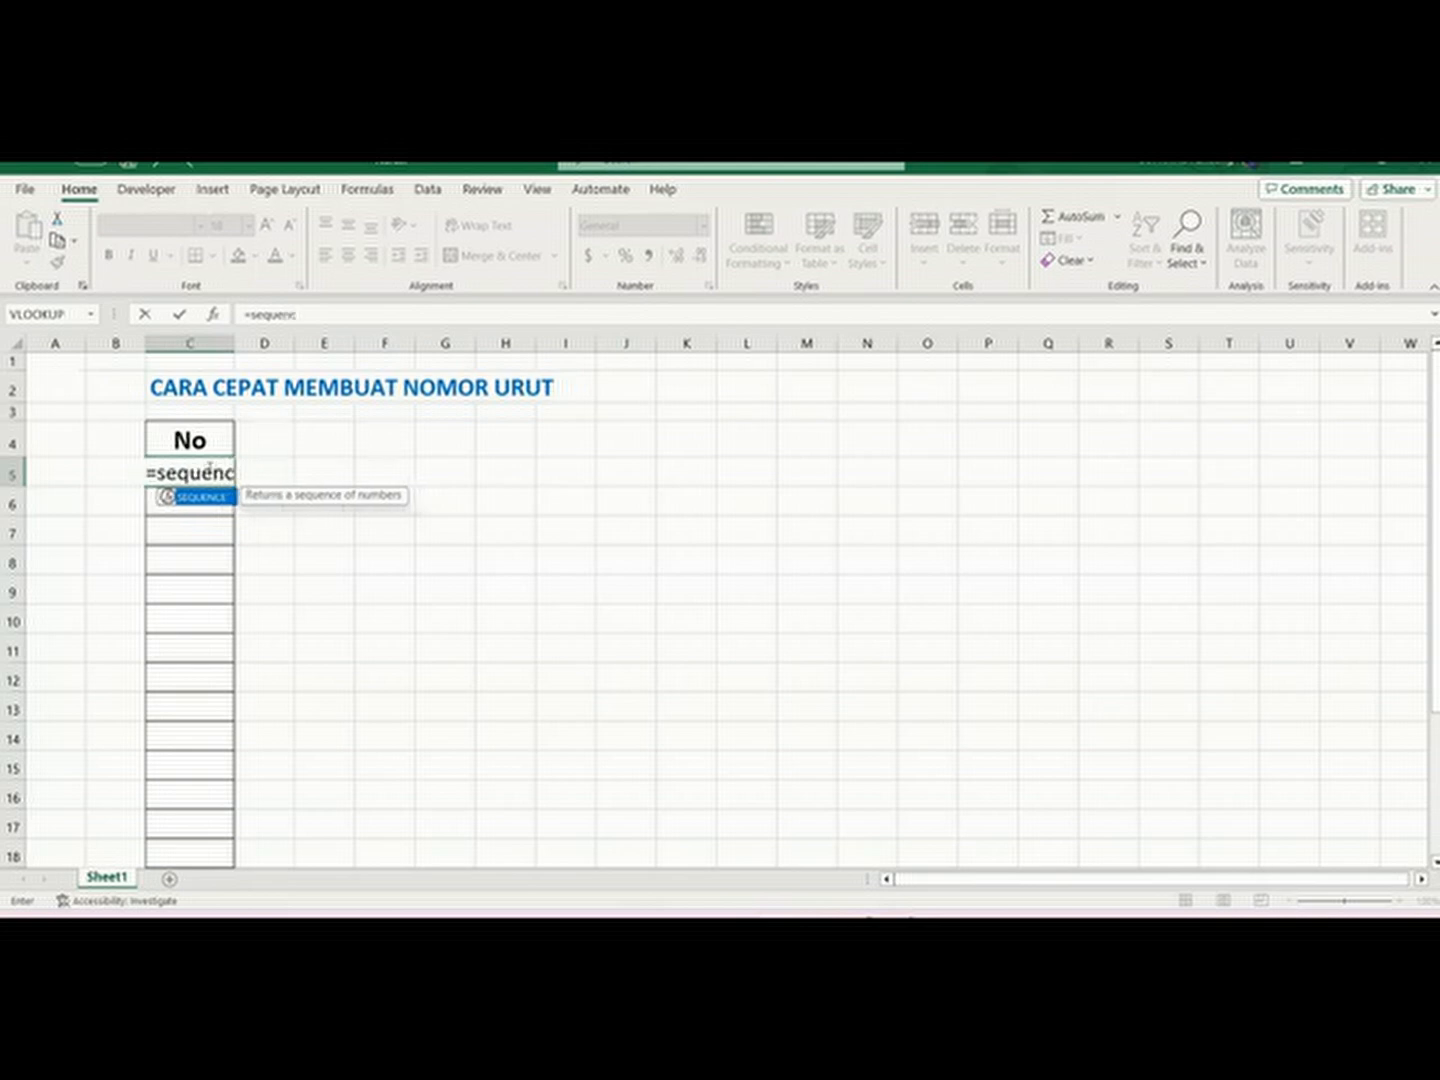
text(e()
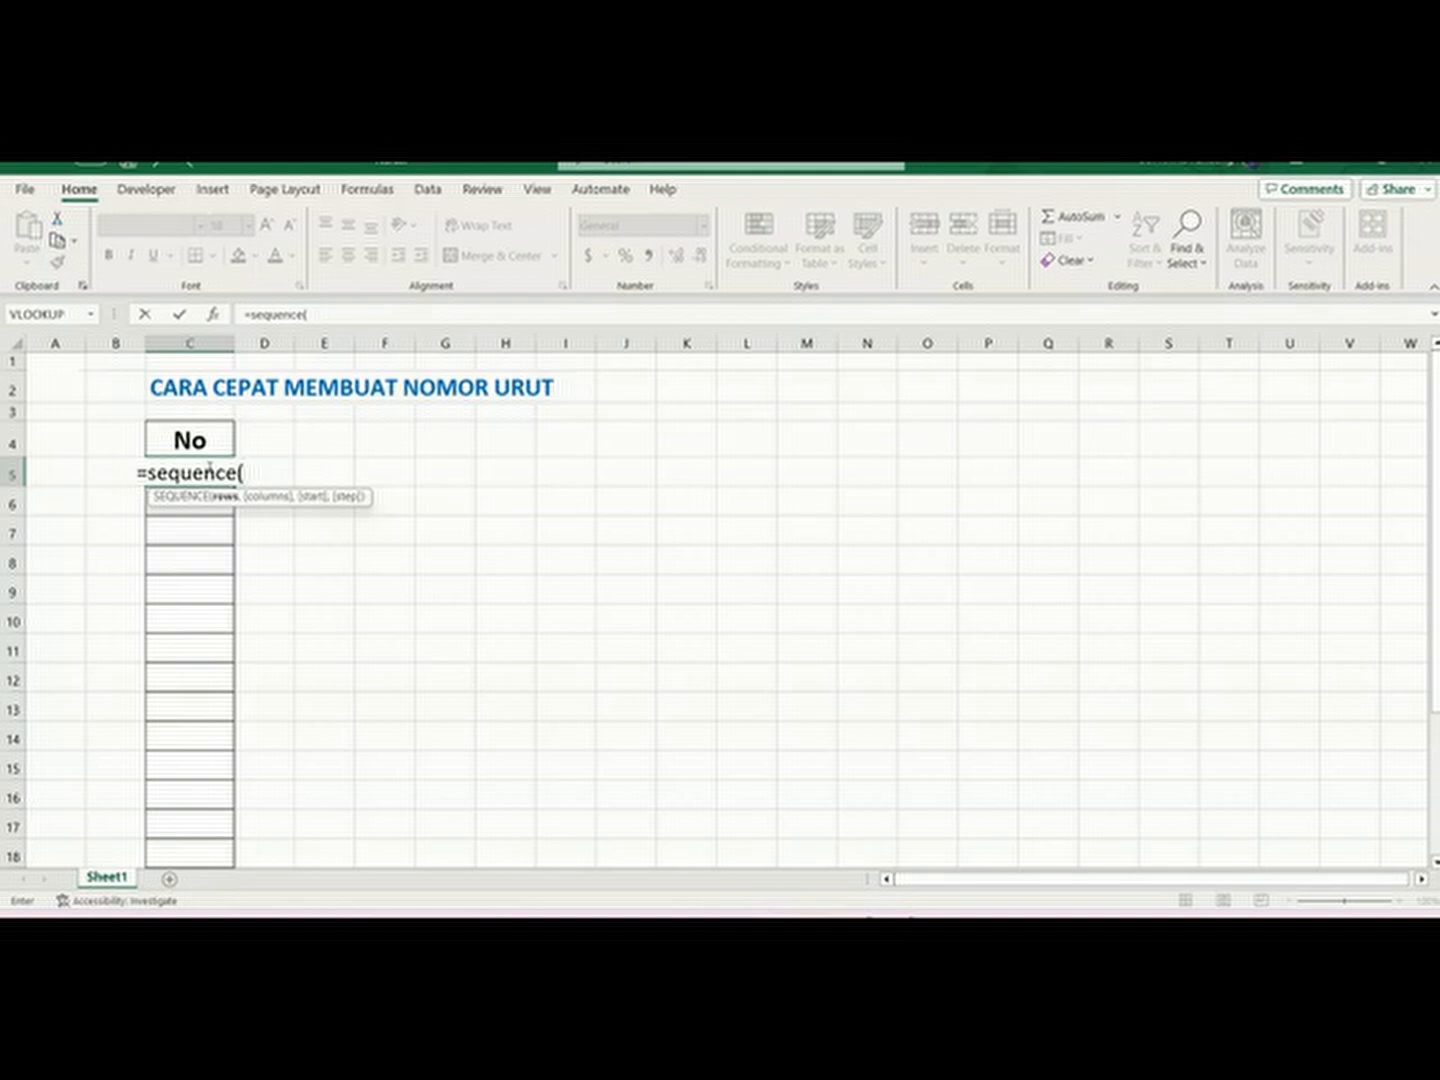
text(20)
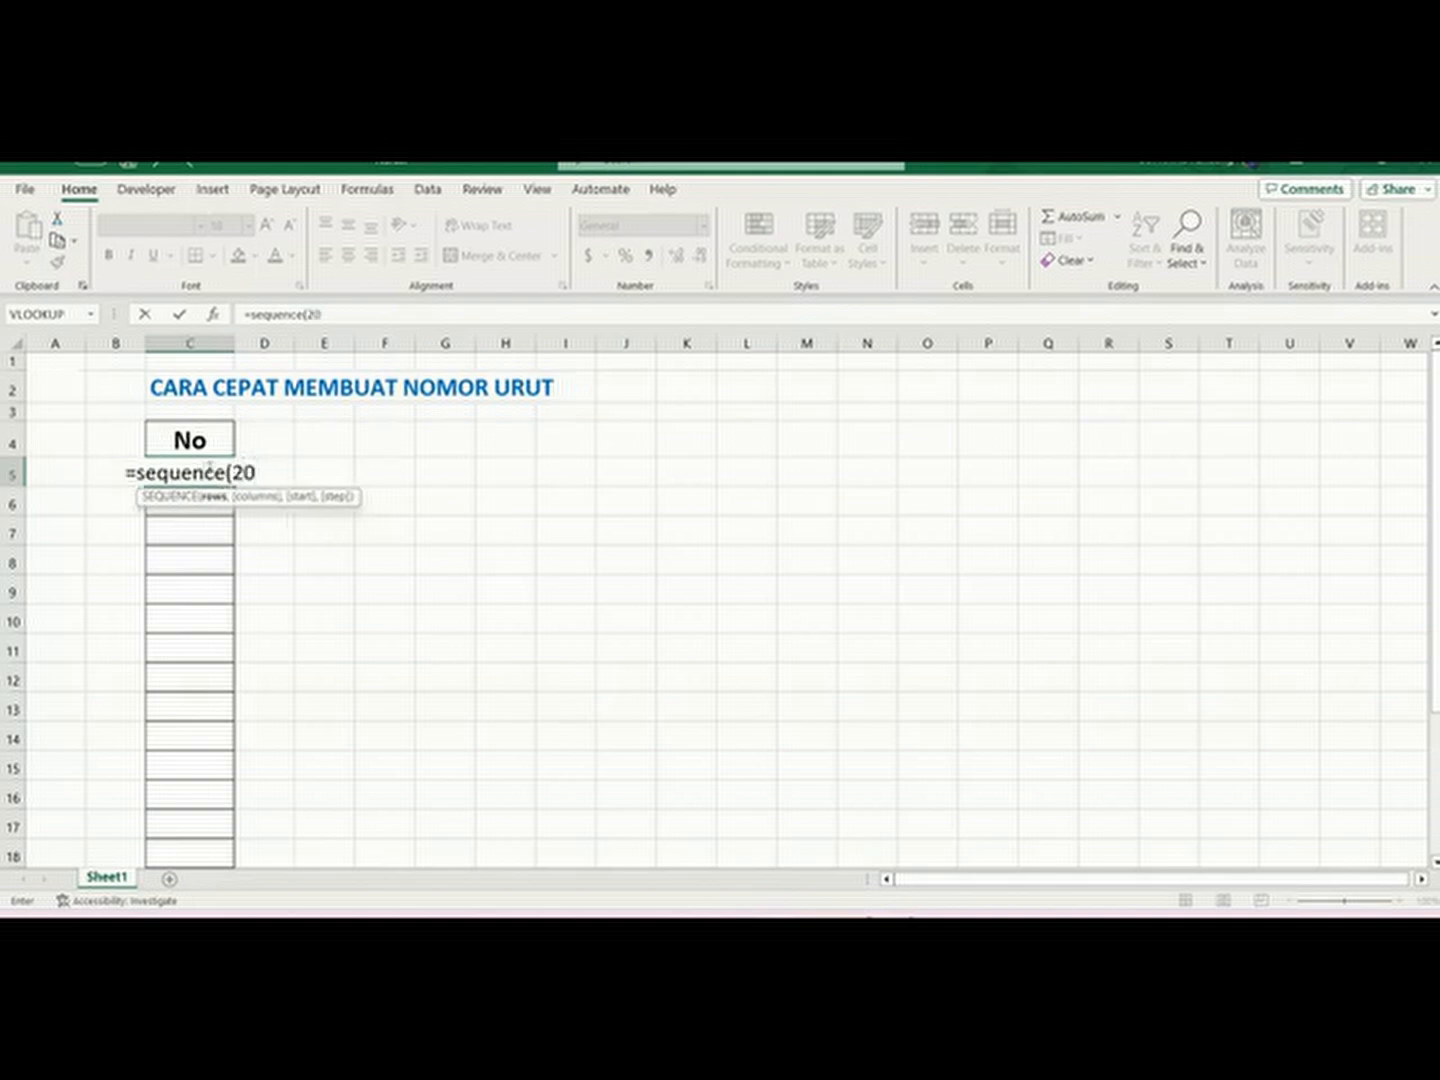
key(Return)
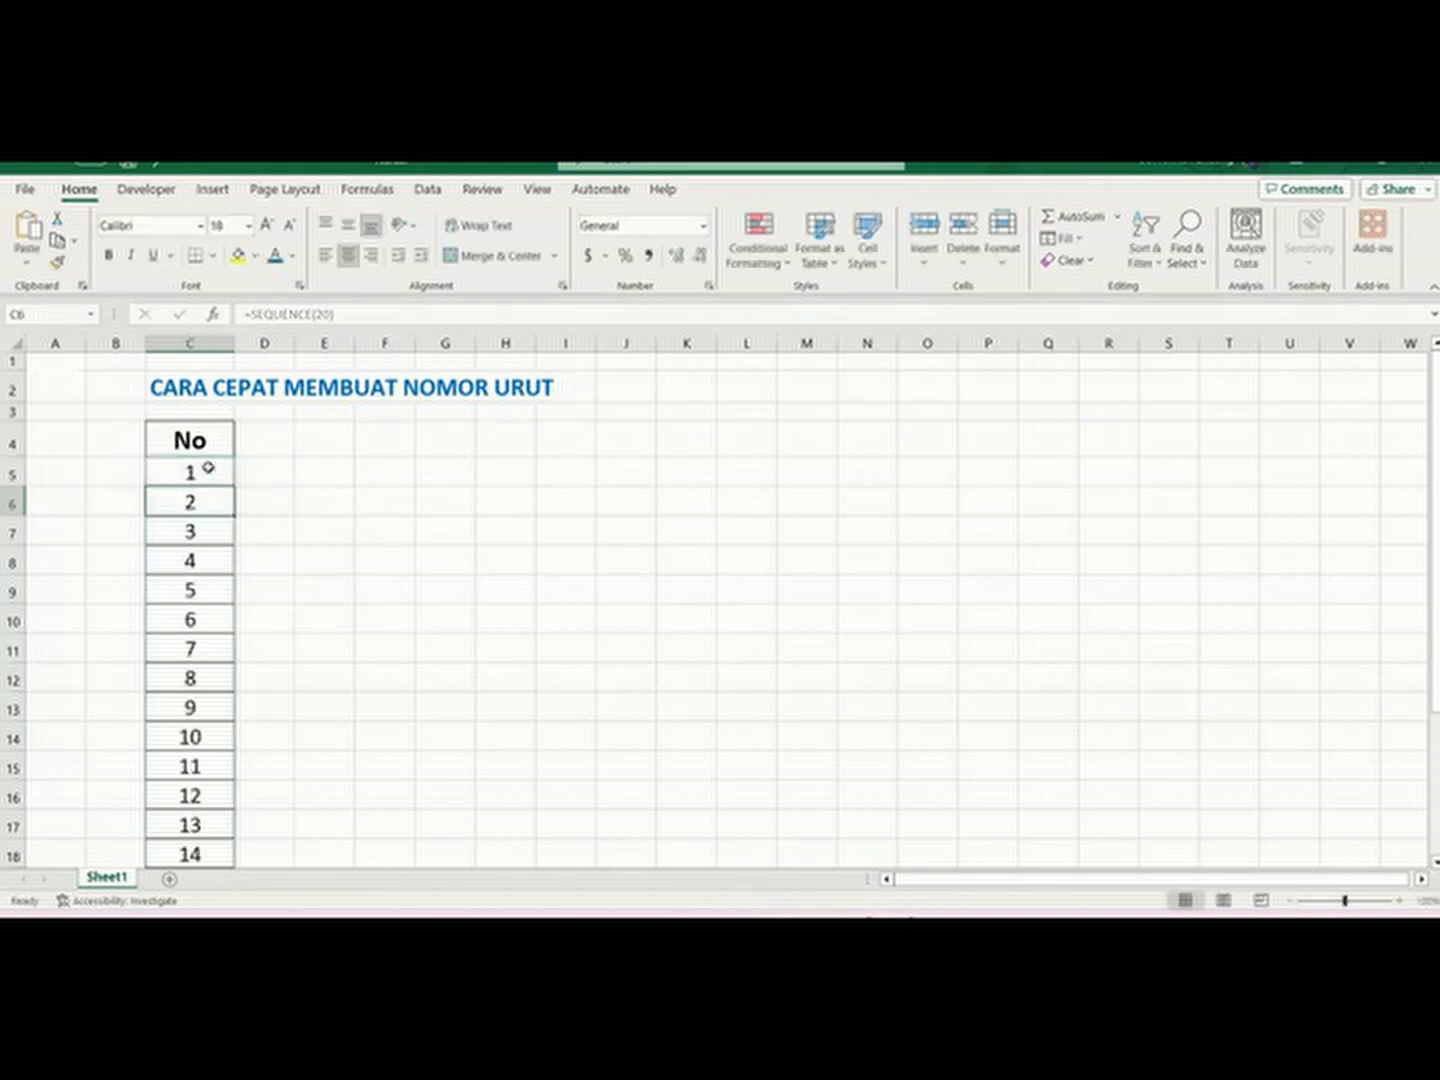
click(267, 488)
scroll(283, 520, down, 4)
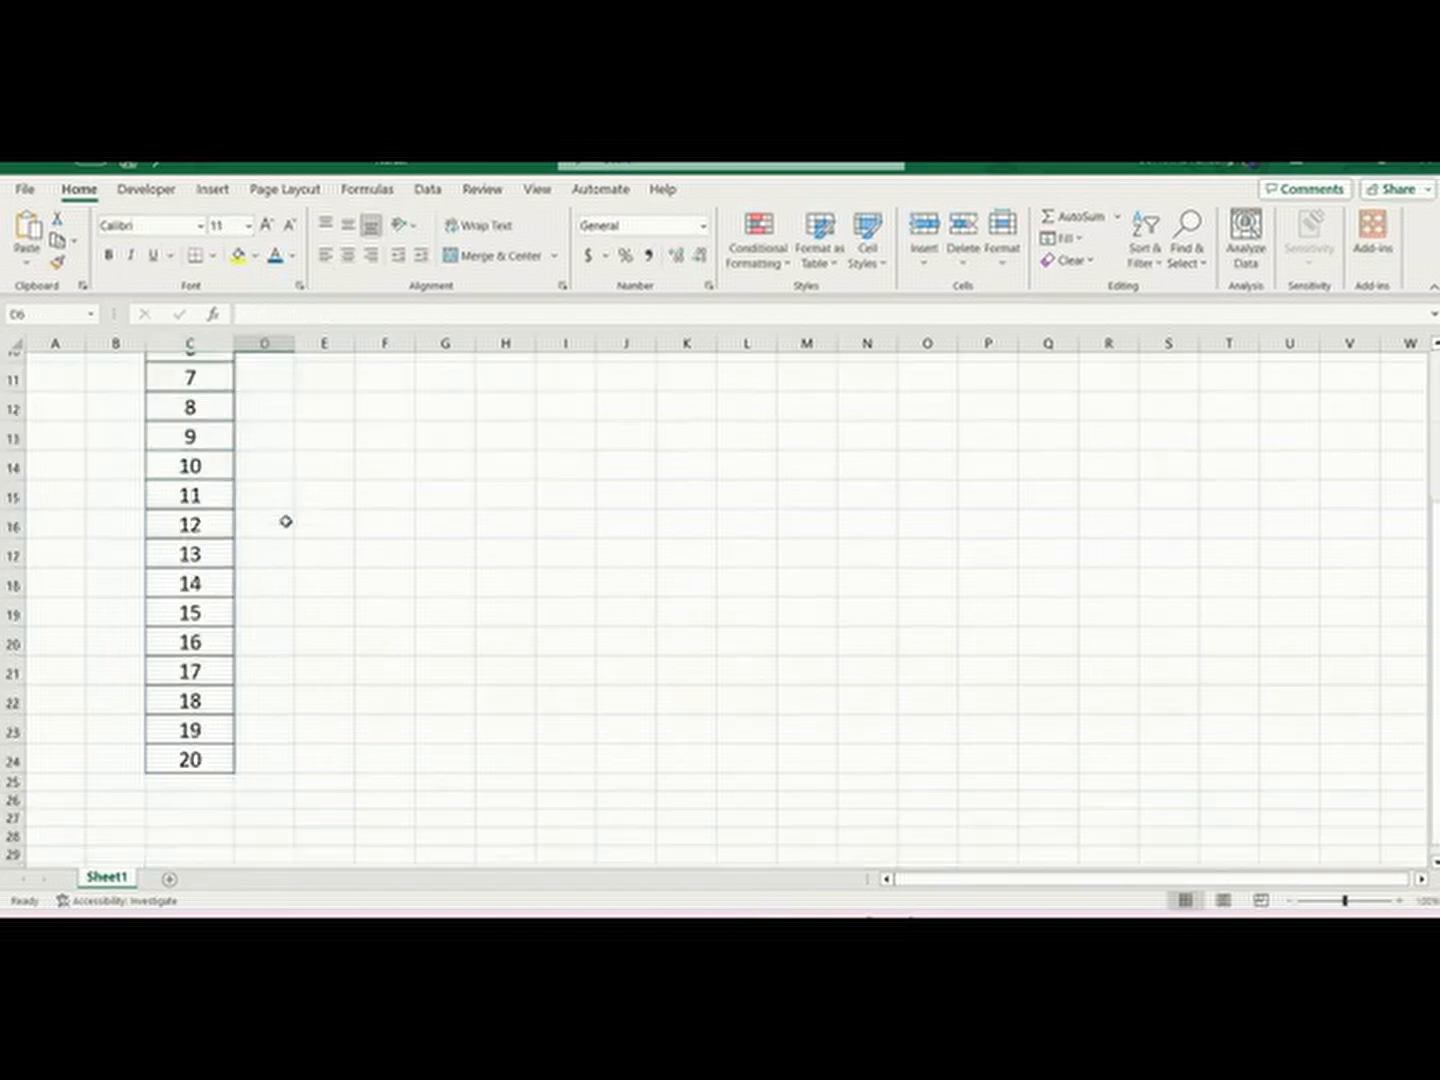
scroll(283, 520, up, 4)
Step: Replace the formula in C5 with a SEQUENCE formula that generates 200 rows
click(213, 468)
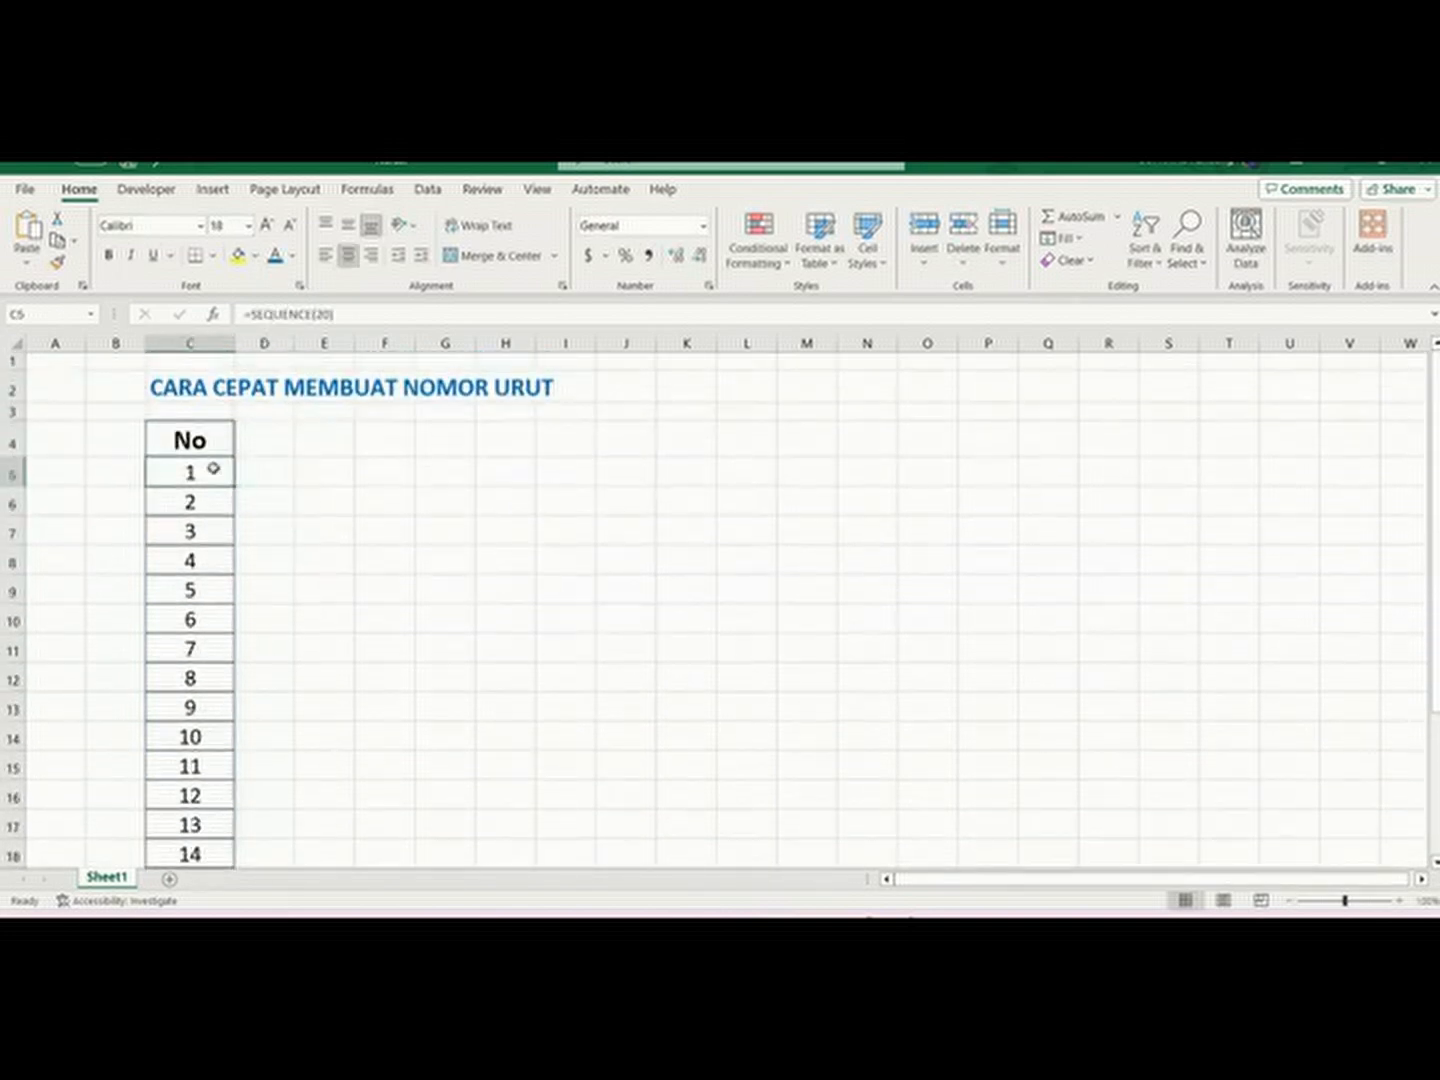
scroll(314, 514, down, 5)
scroll(314, 514, up, 5)
text(=)
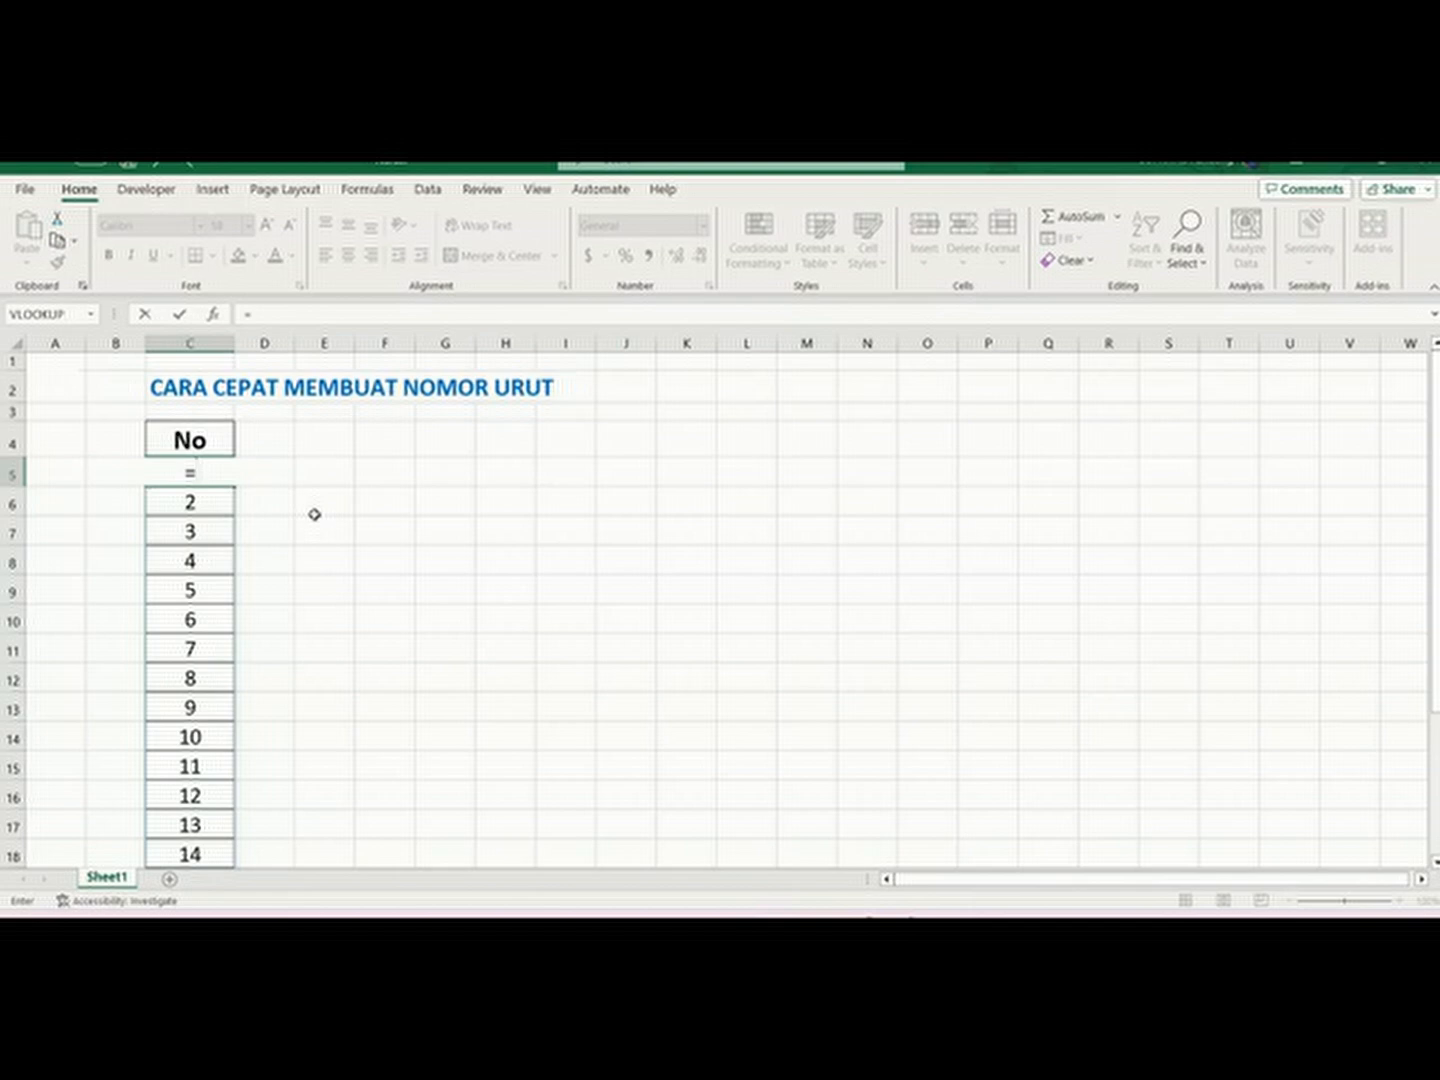
text(seque)
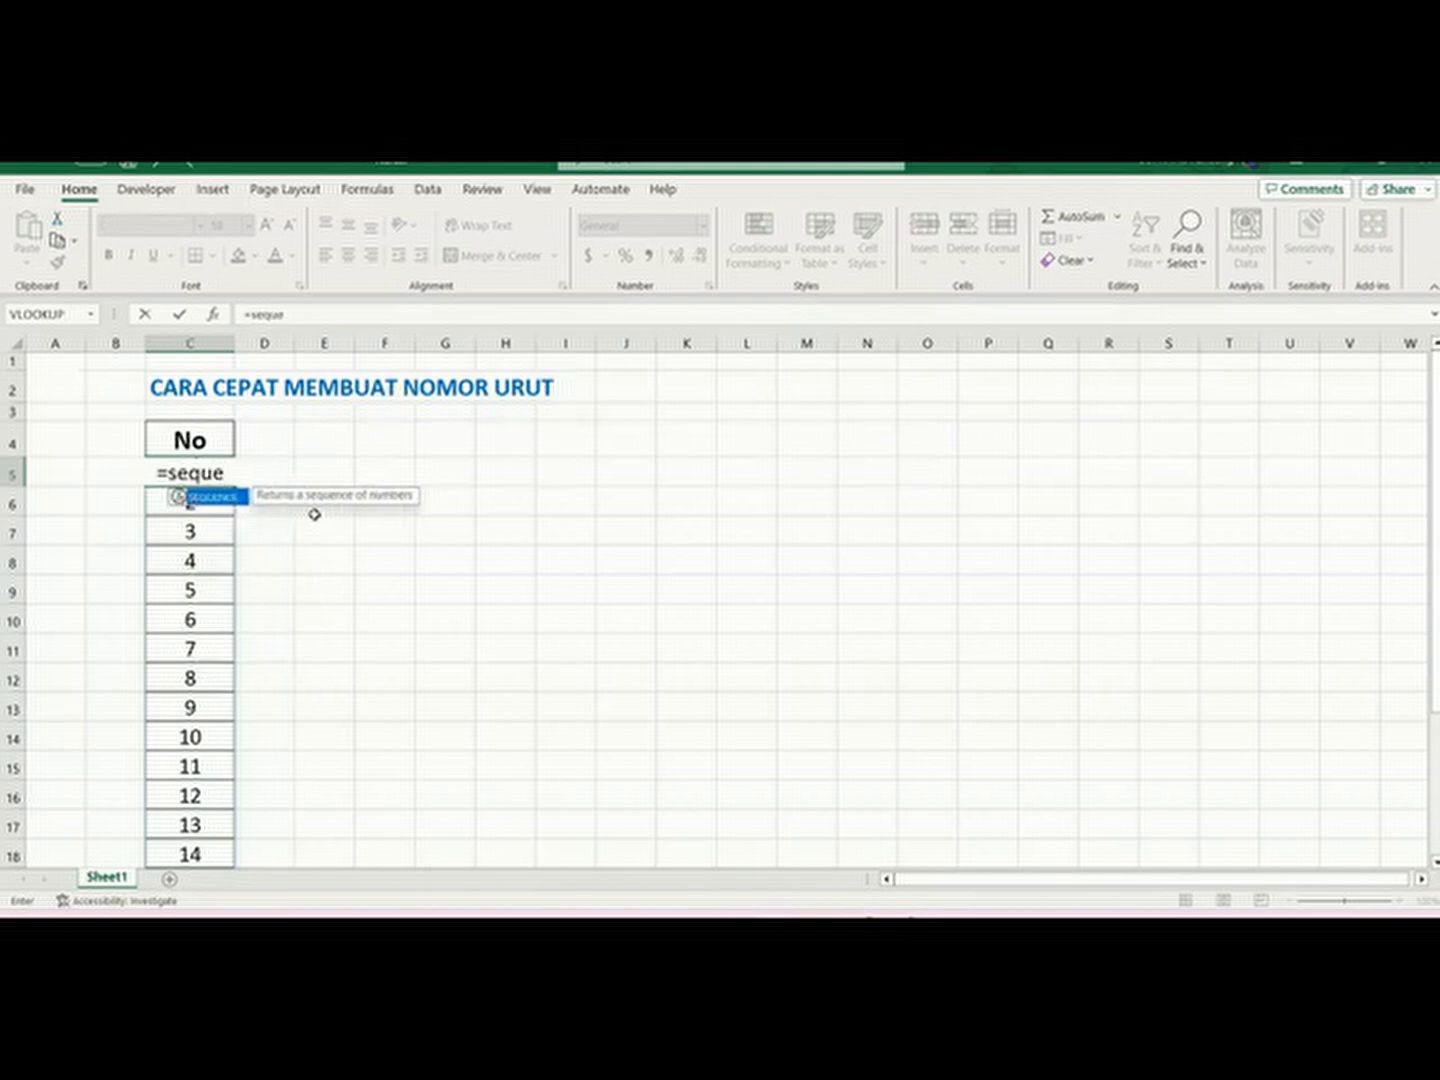
text(nc)
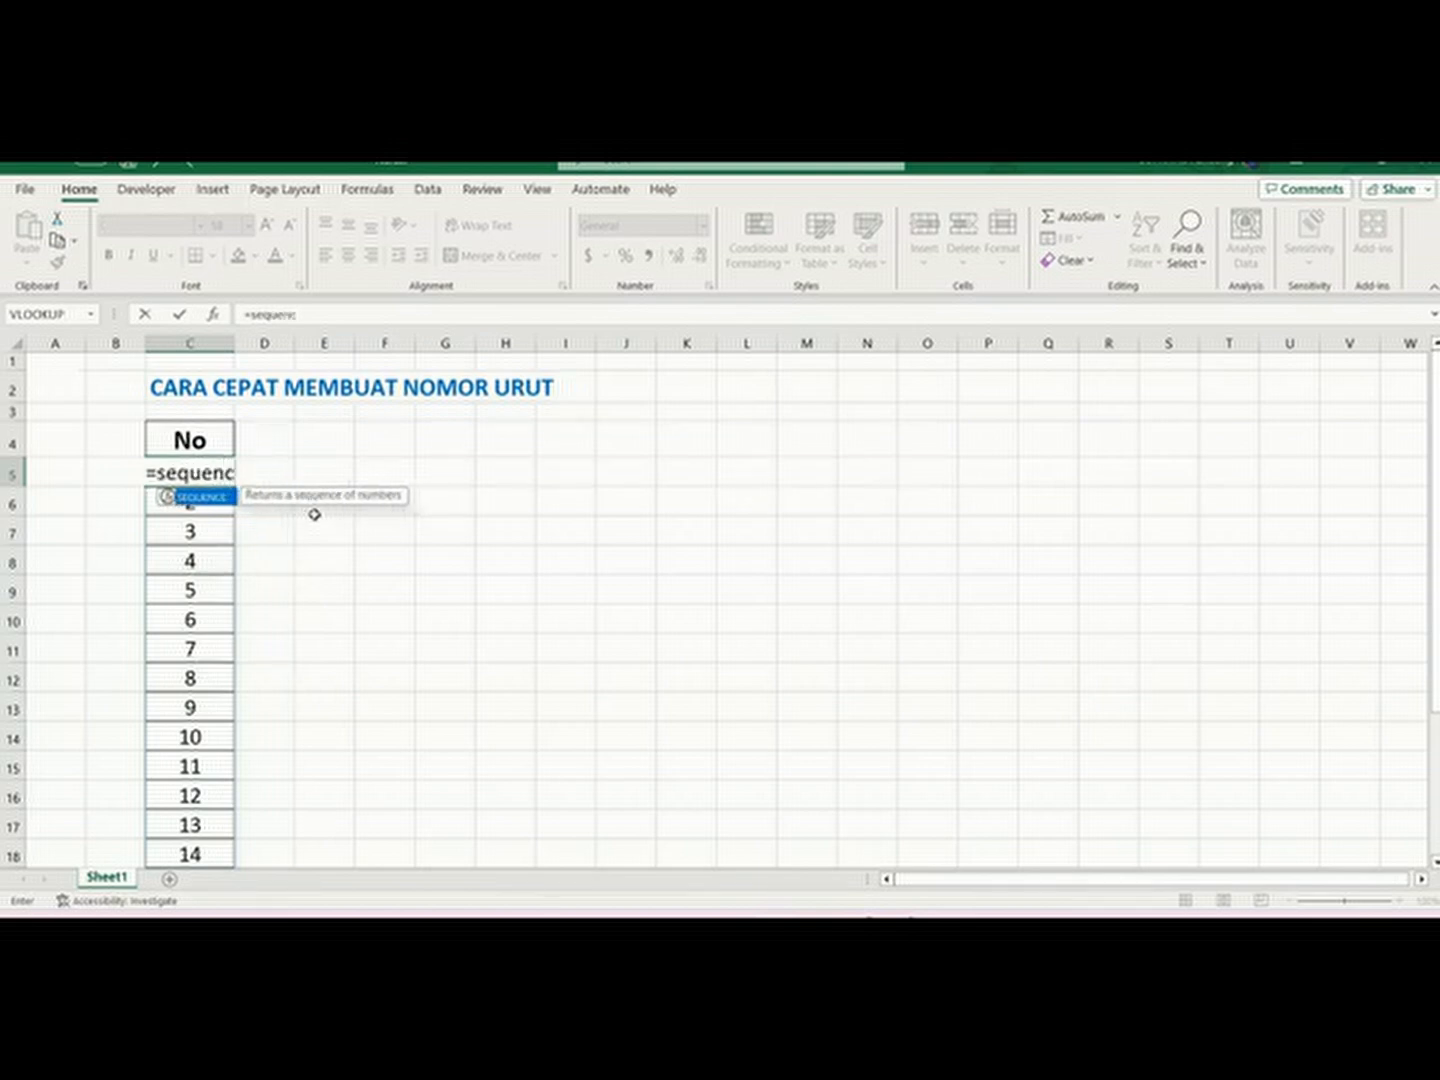
text(e()
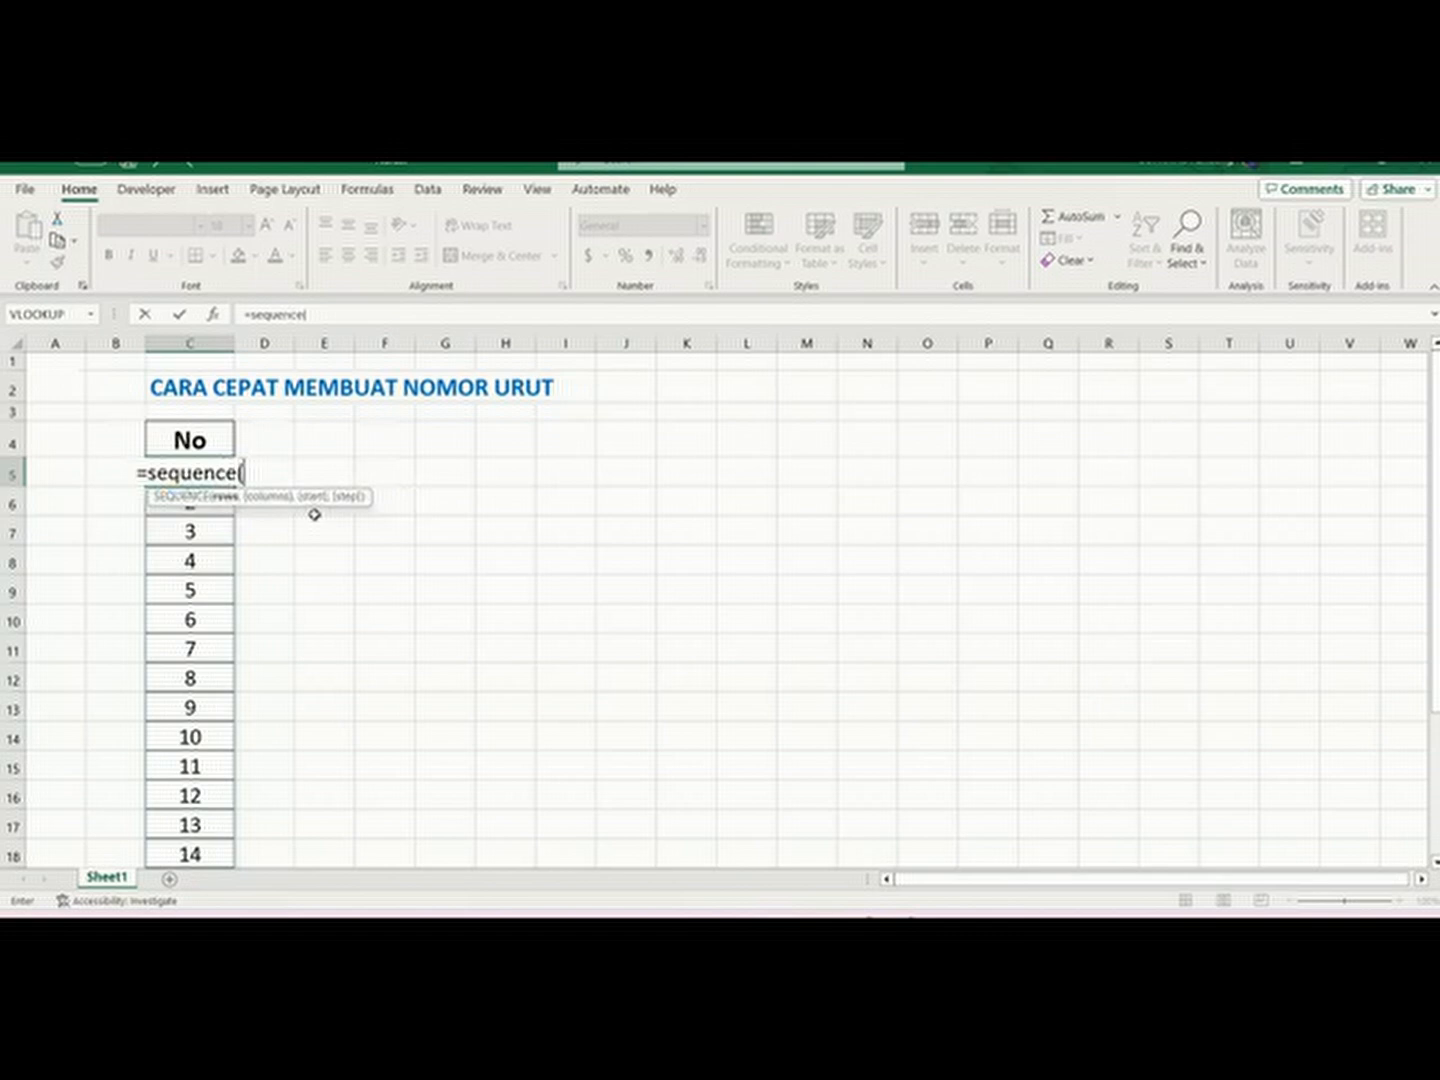
text(200)
key(Return)
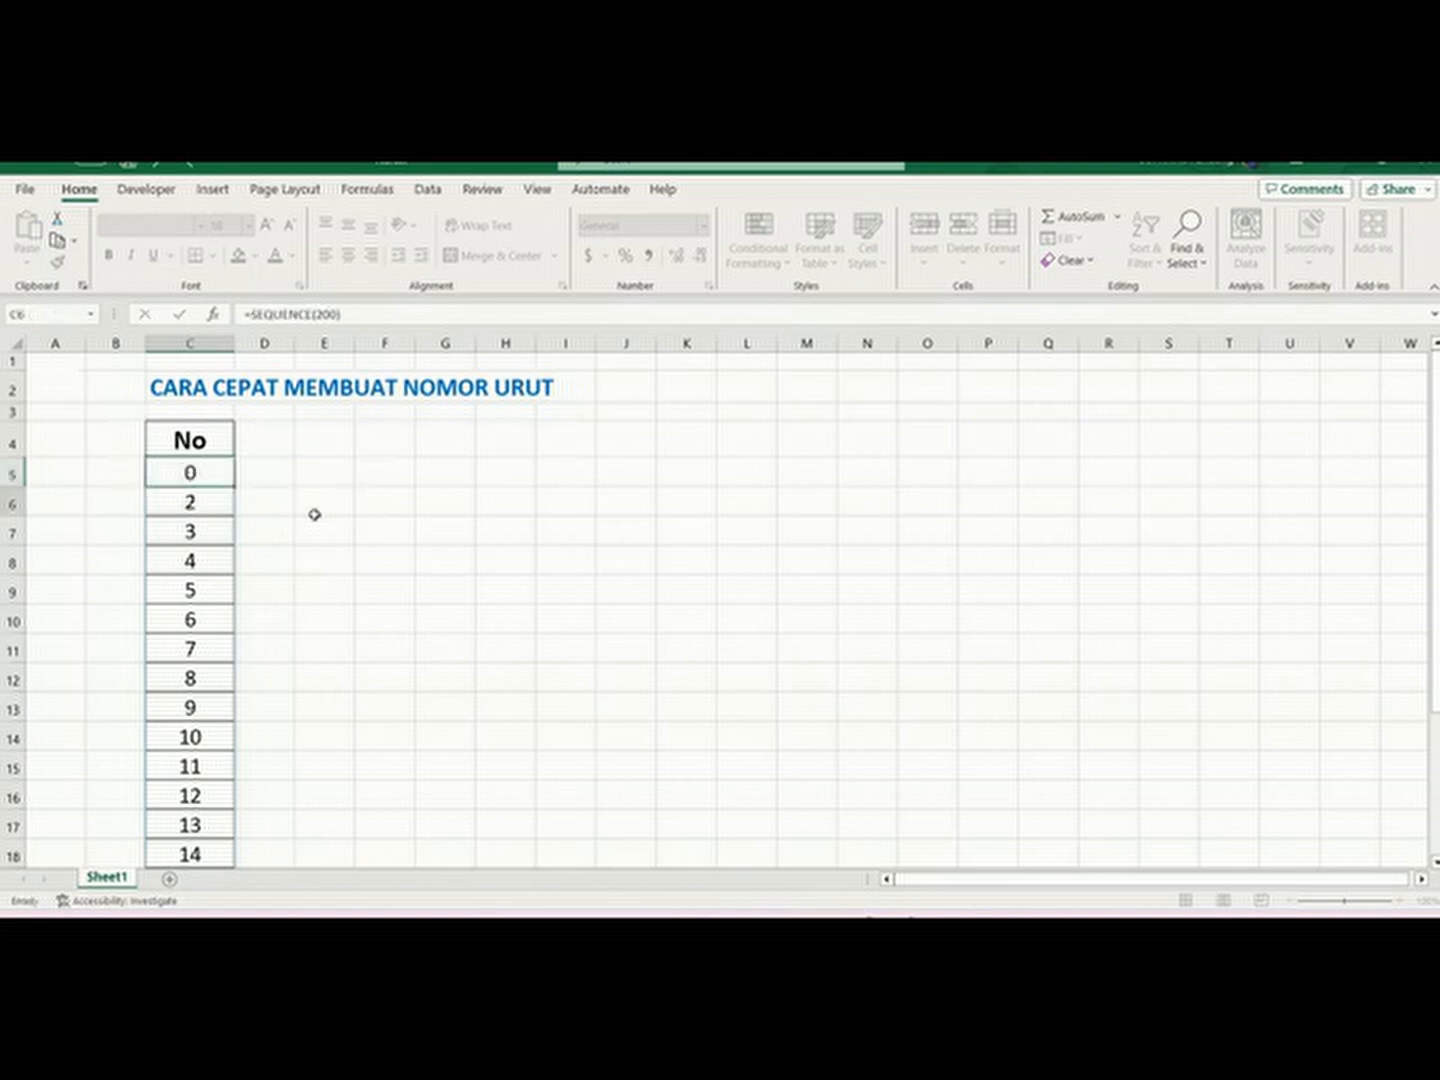
Step: Format all of column C with font size 20 and middle vertical alignment, and turn off horizontal centring
scroll(301, 508, down, 6)
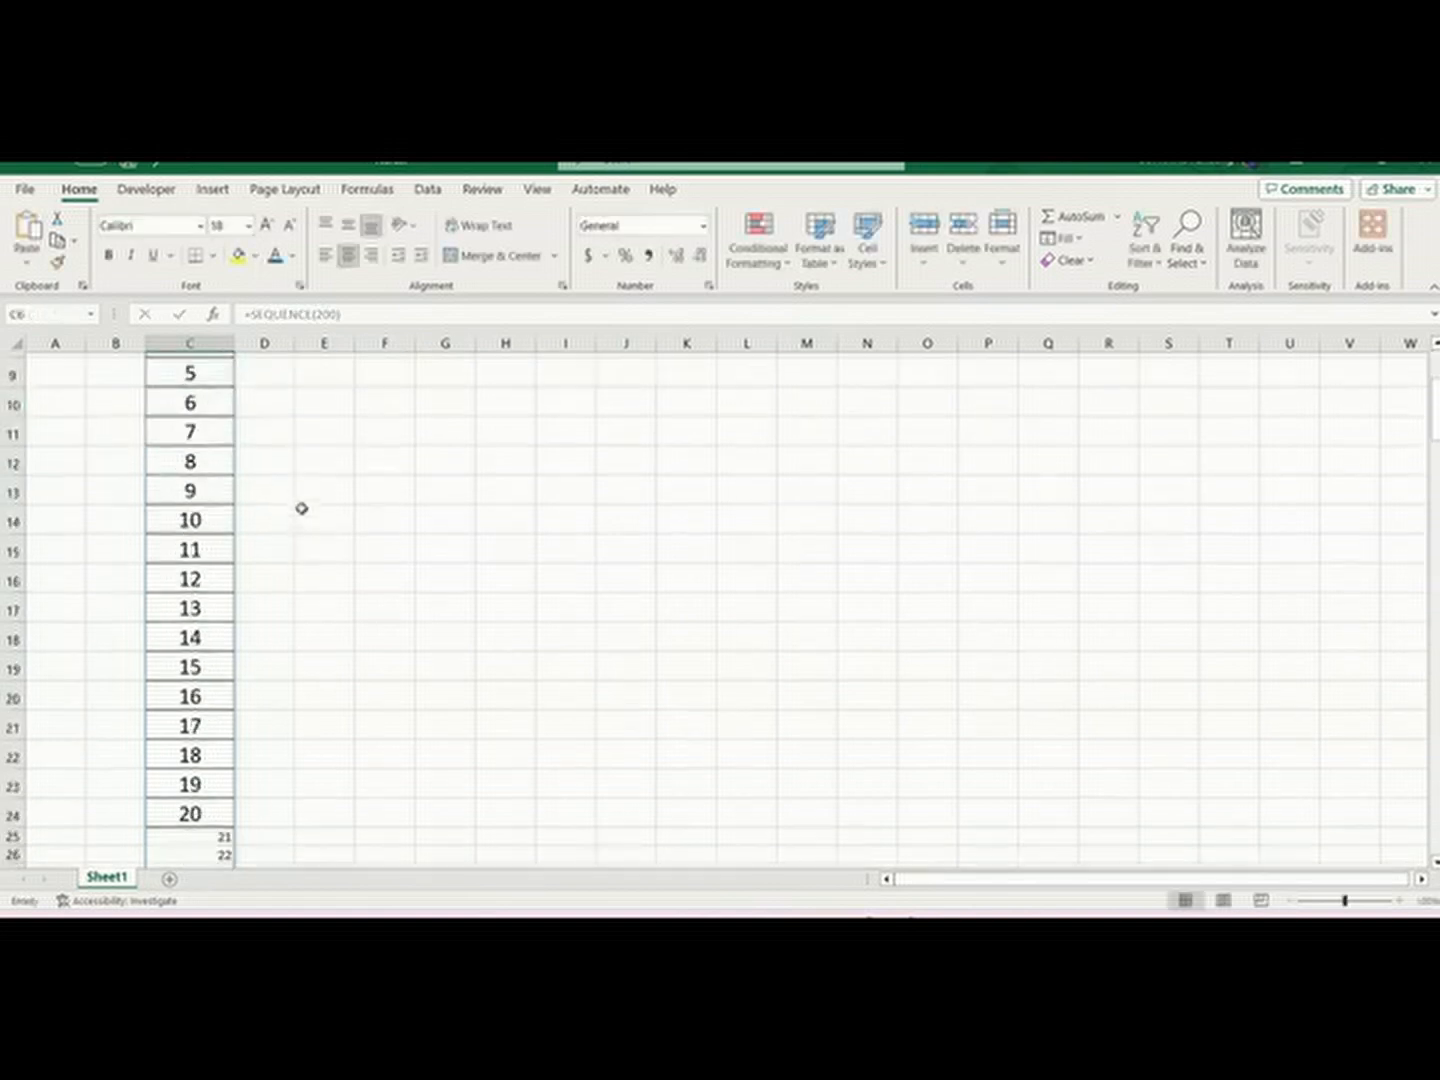
scroll(290, 520, up, 1)
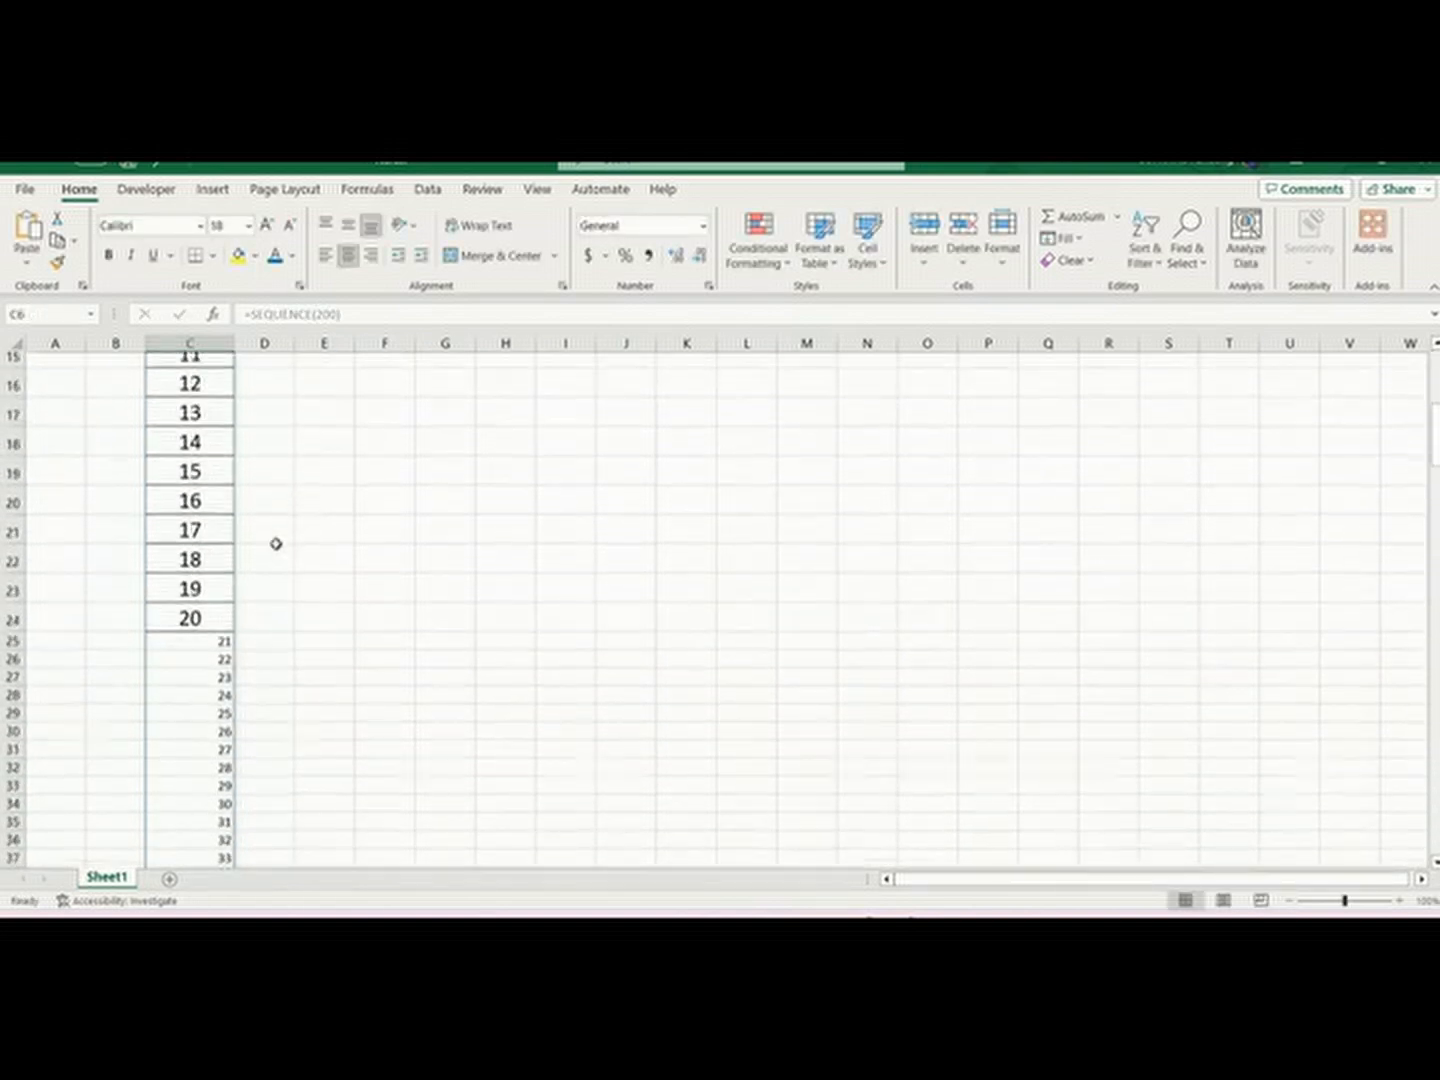
click(200, 345)
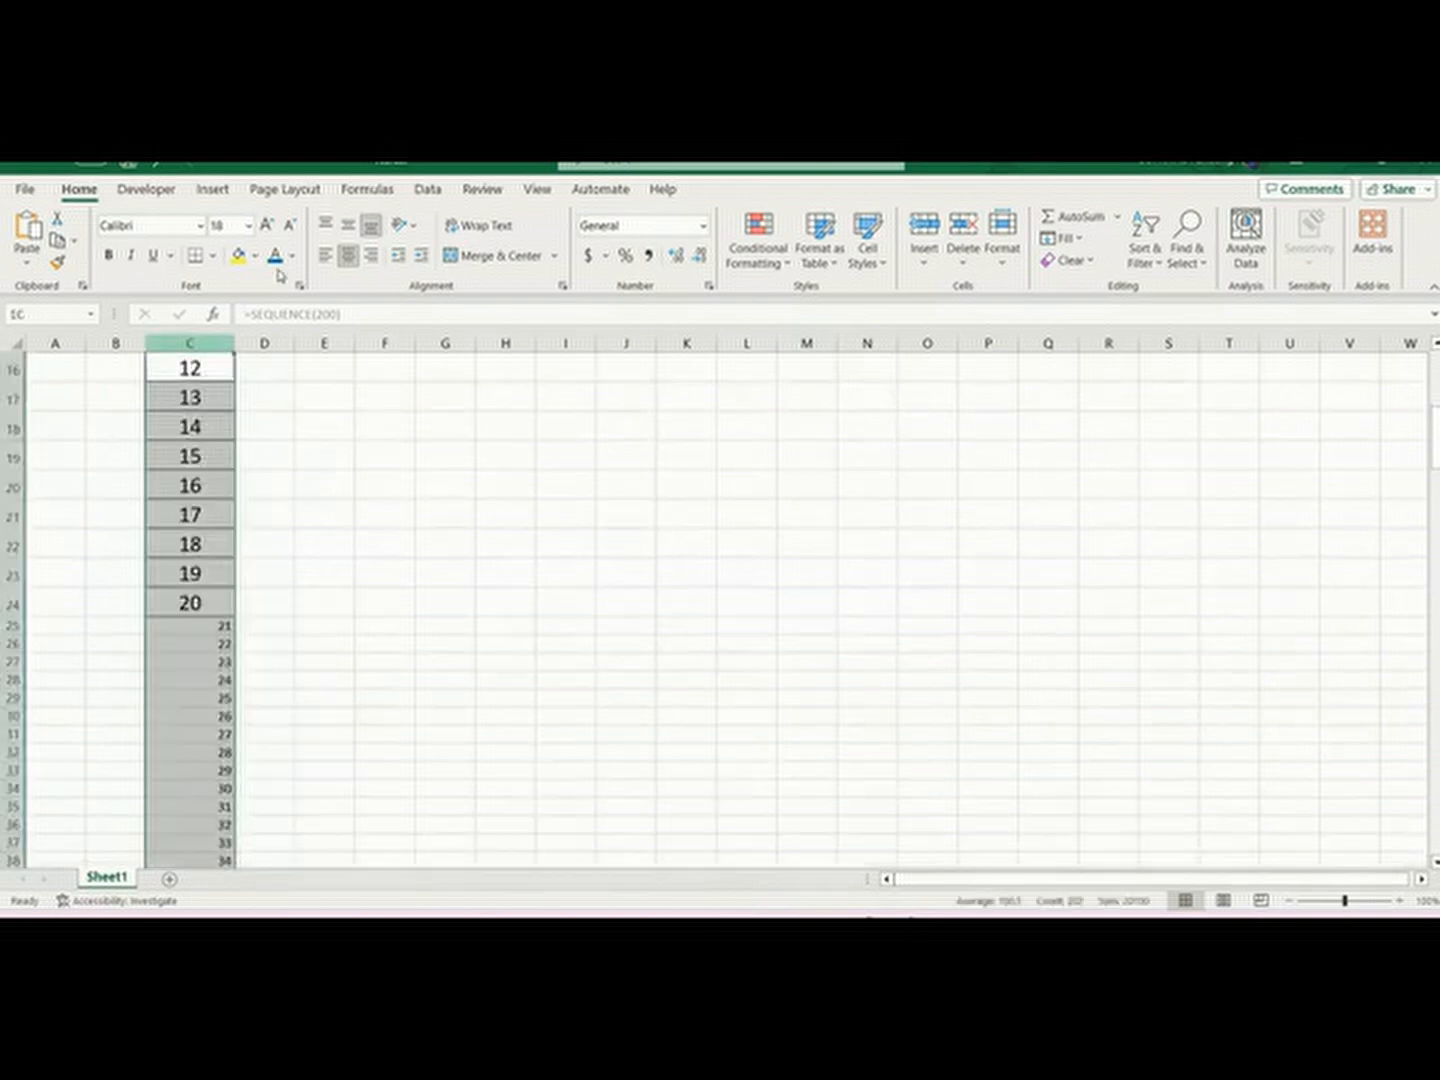
click(268, 226)
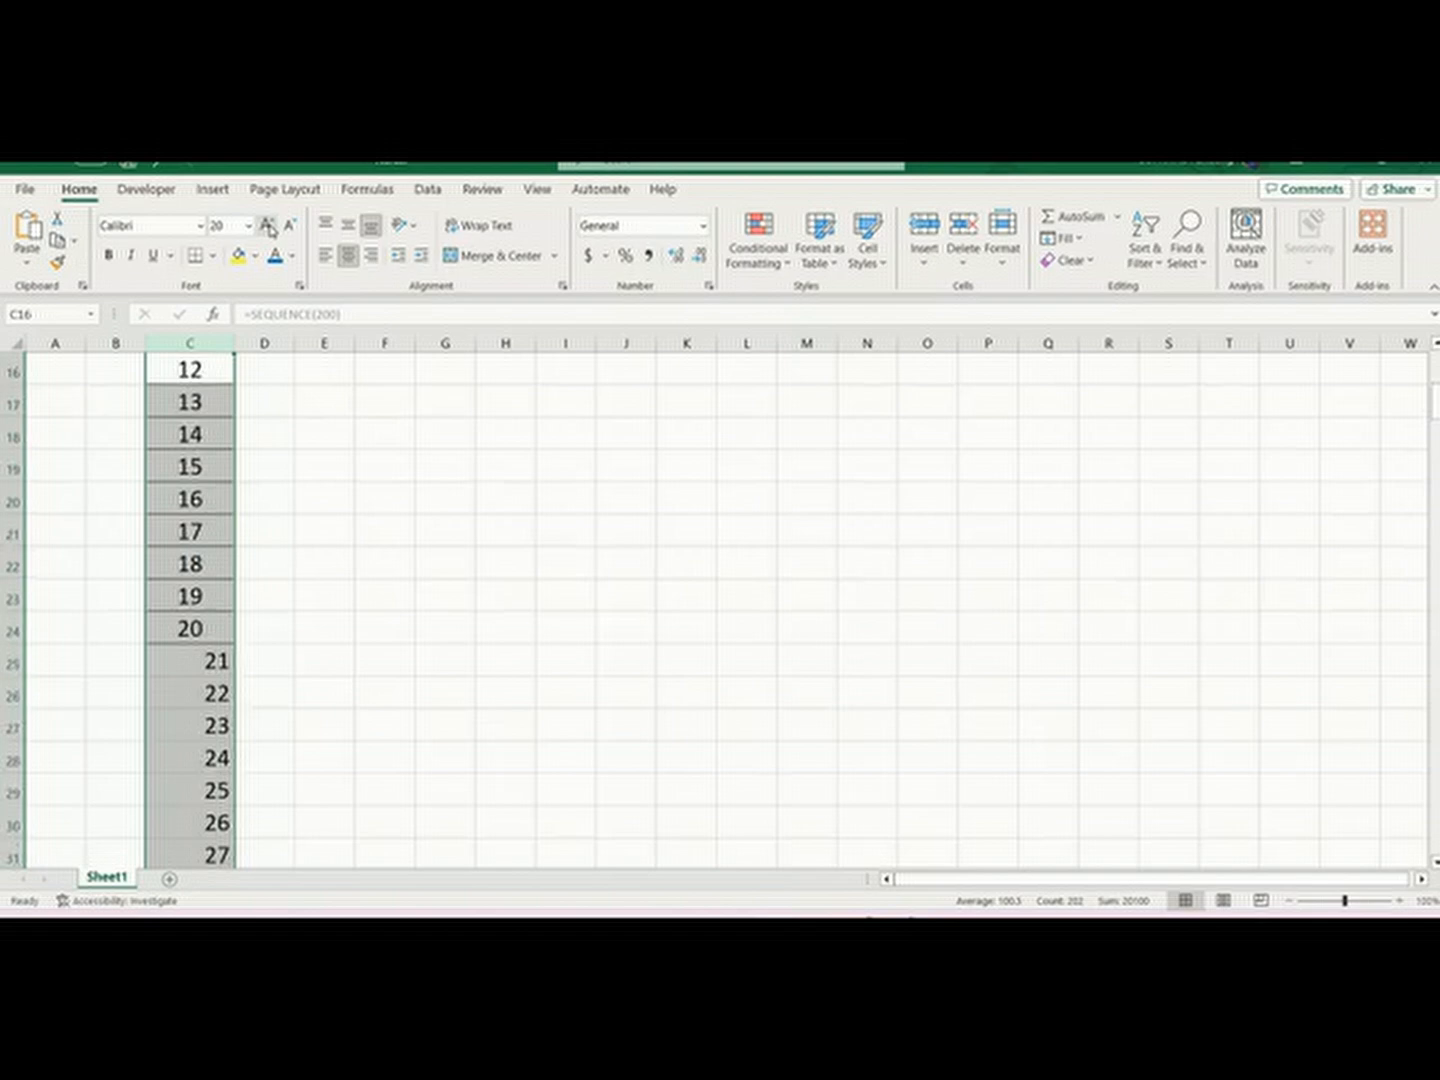
click(348, 226)
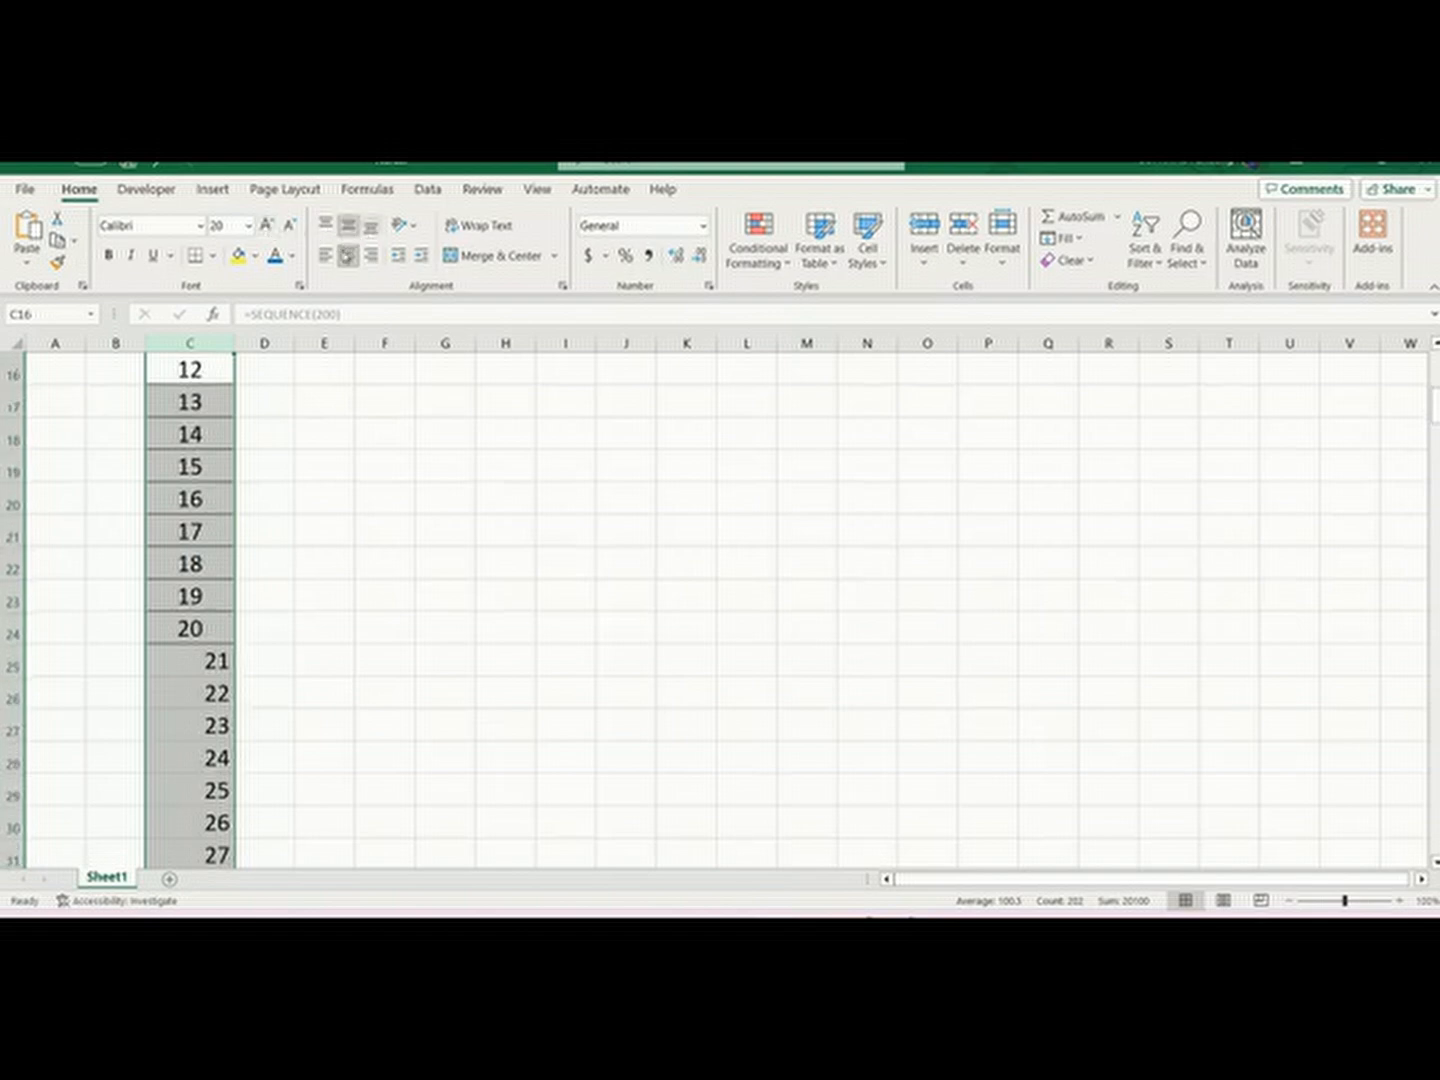
click(348, 255)
Step: Examine the numbering in column C down through the 200-row sequence and back up to the header
scroll(296, 519, up, 5)
scroll(296, 519, down, 20)
scroll(347, 522, down, 20)
scroll(401, 568, up, 20)
scroll(399, 509, down, 17)
scroll(401, 510, up, 20)
scroll(401, 502, up, 20)
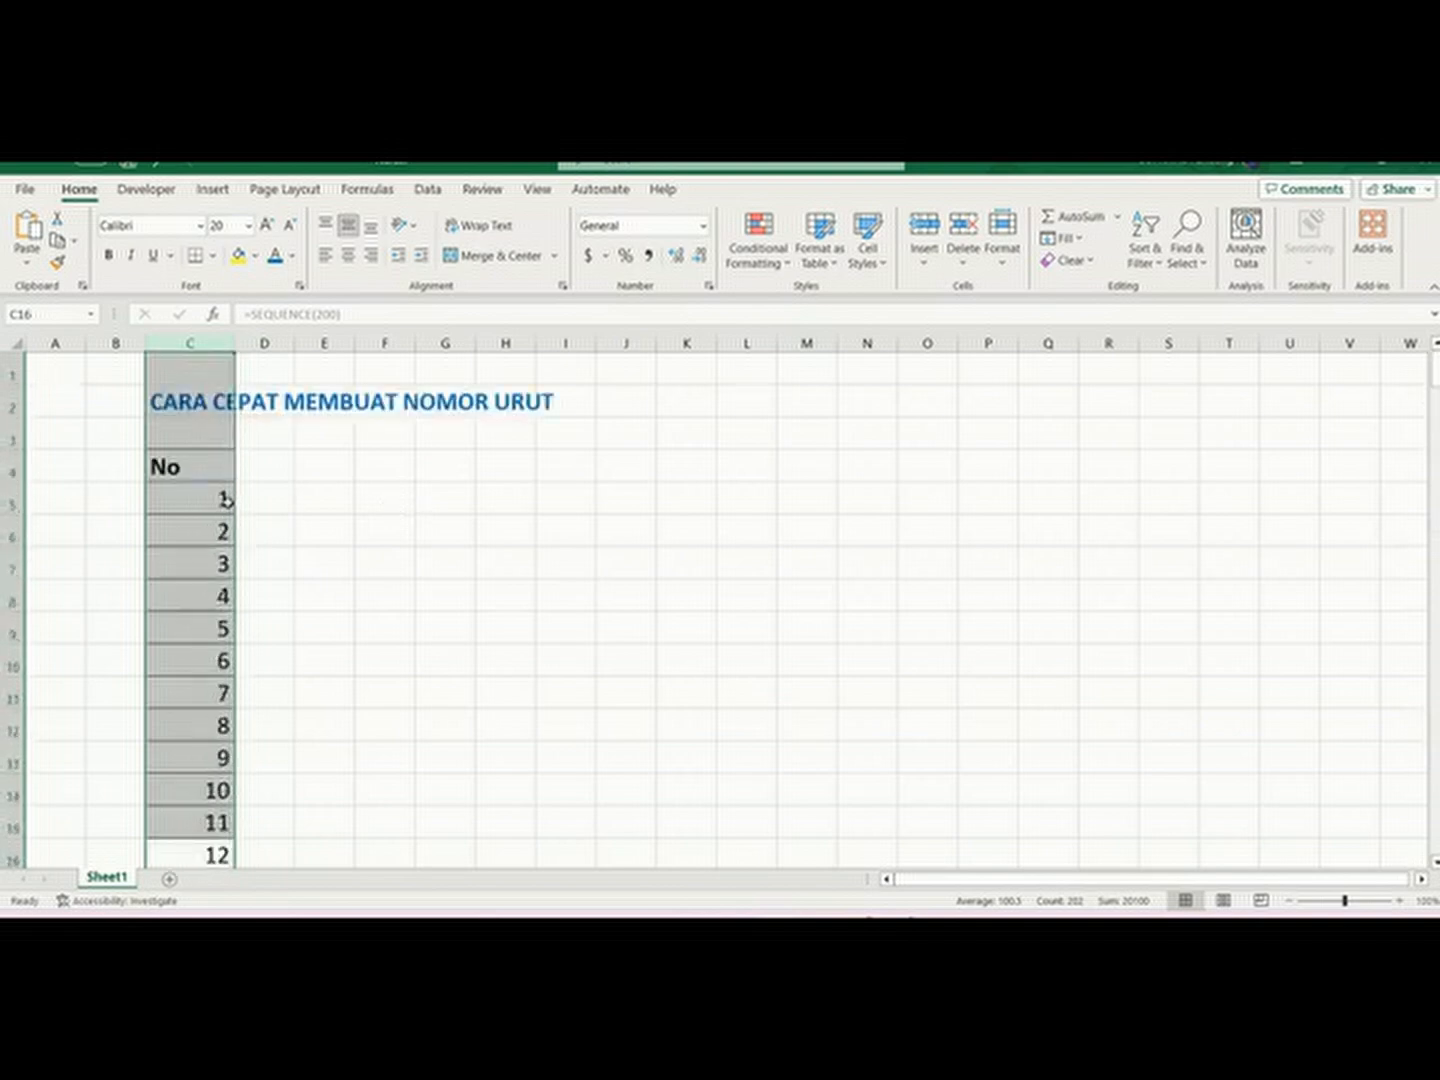
Step: Clear the formula in C5 and enter a SEQUENCE formula that generates 350 rows
click(226, 499)
key(Delete)
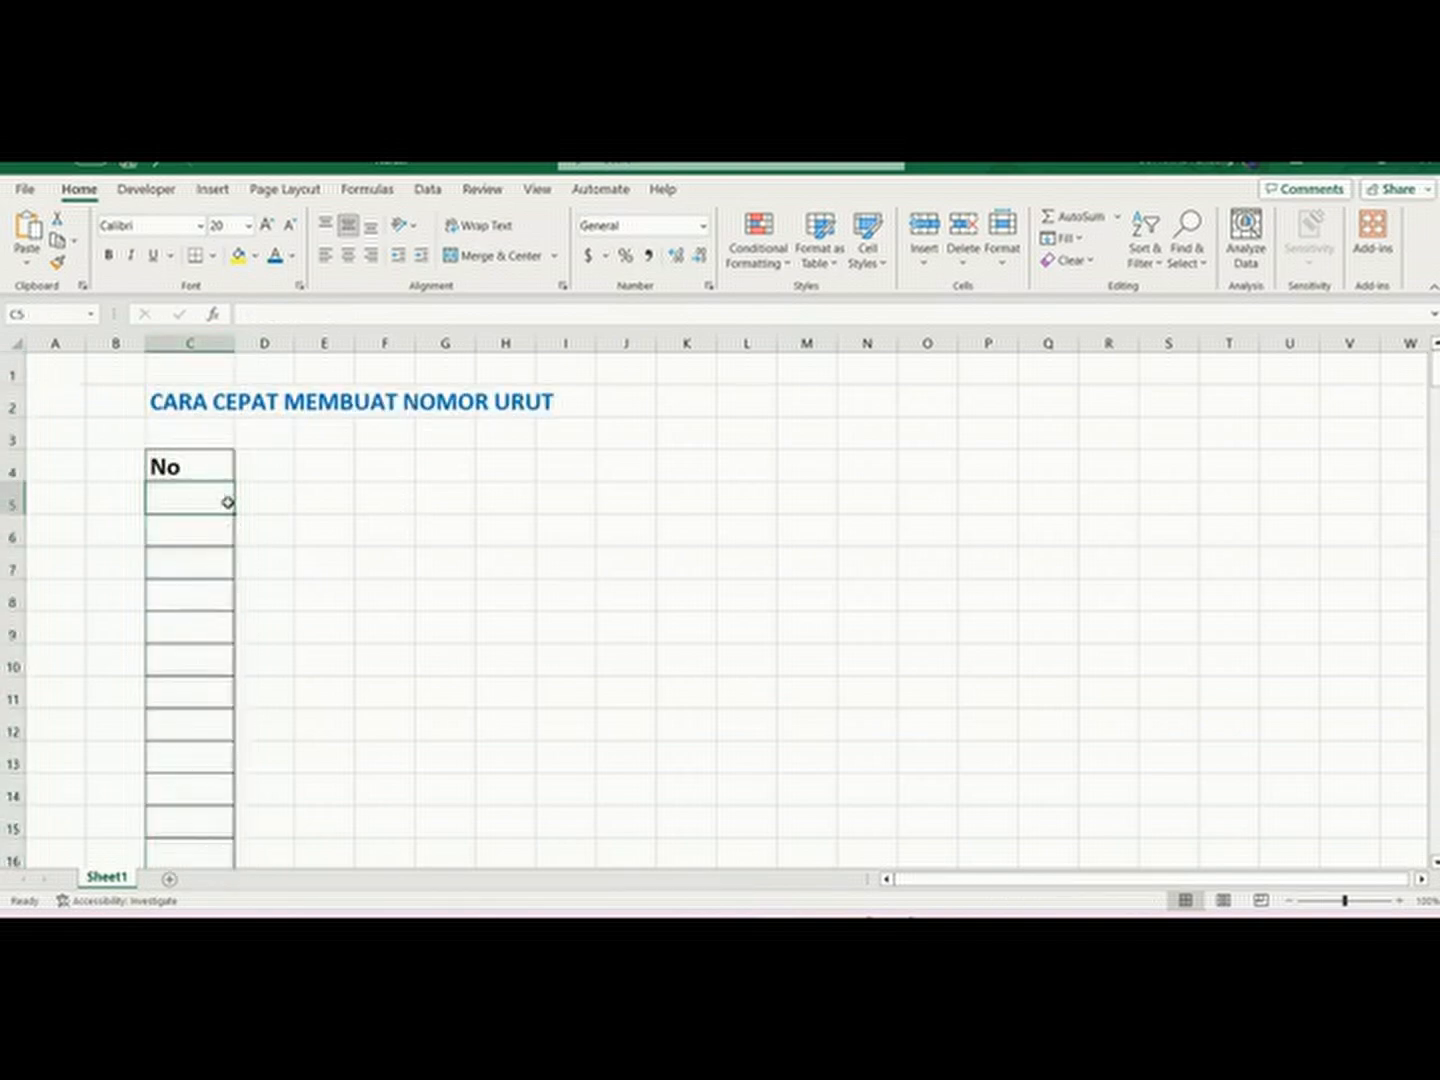
text(=)
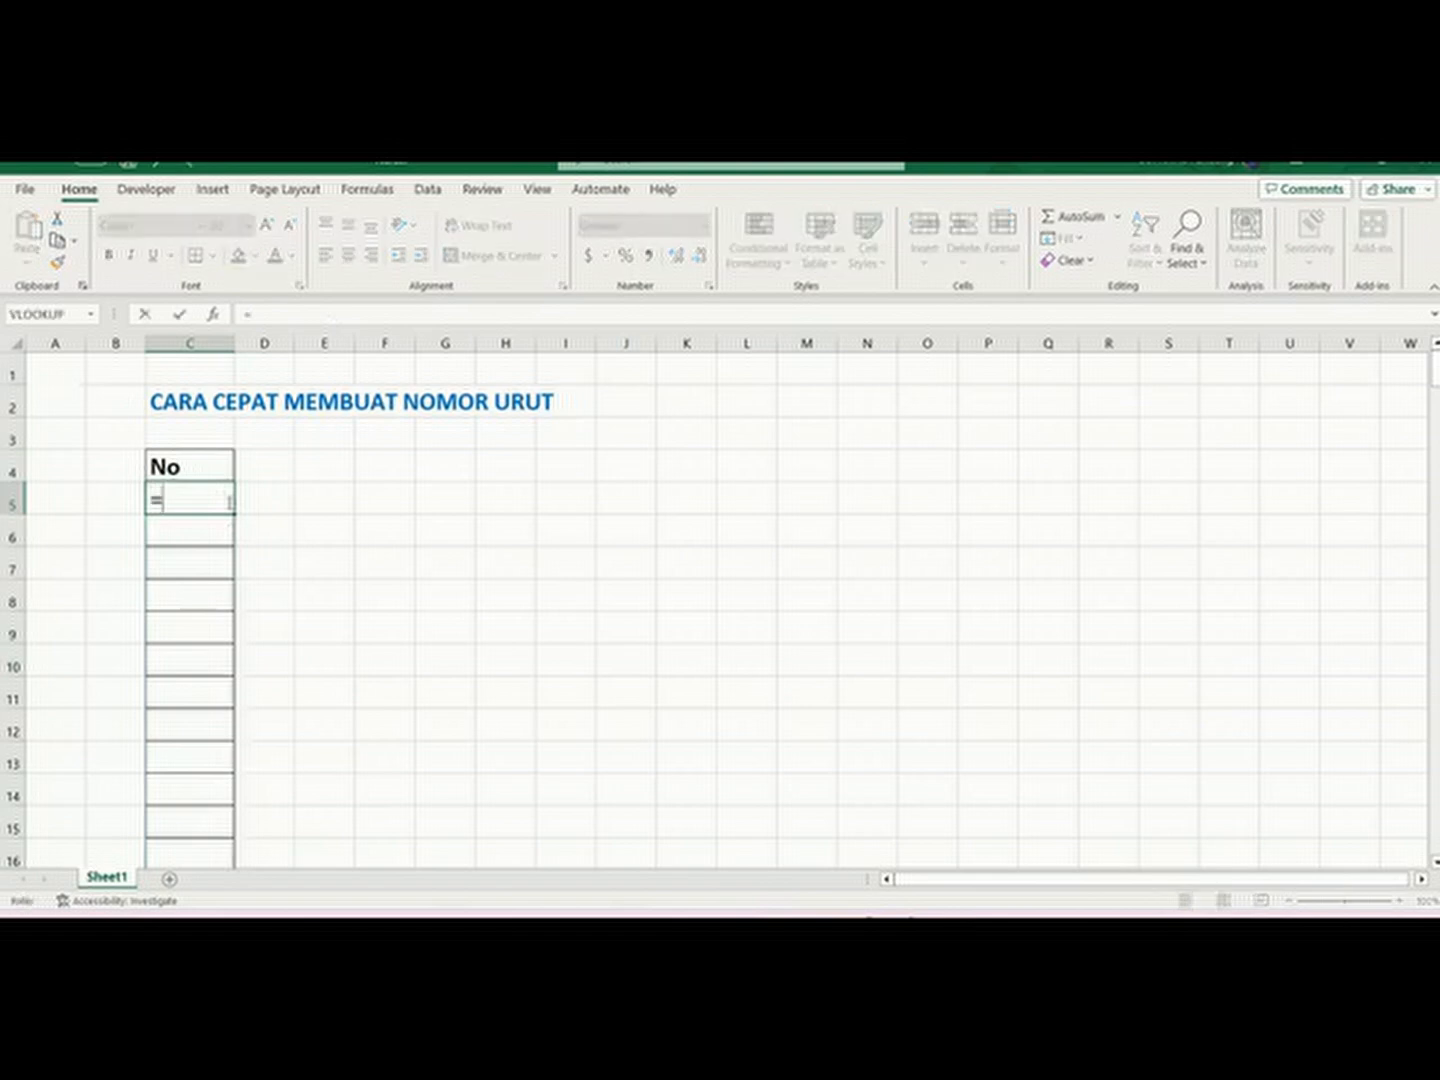
text(se)
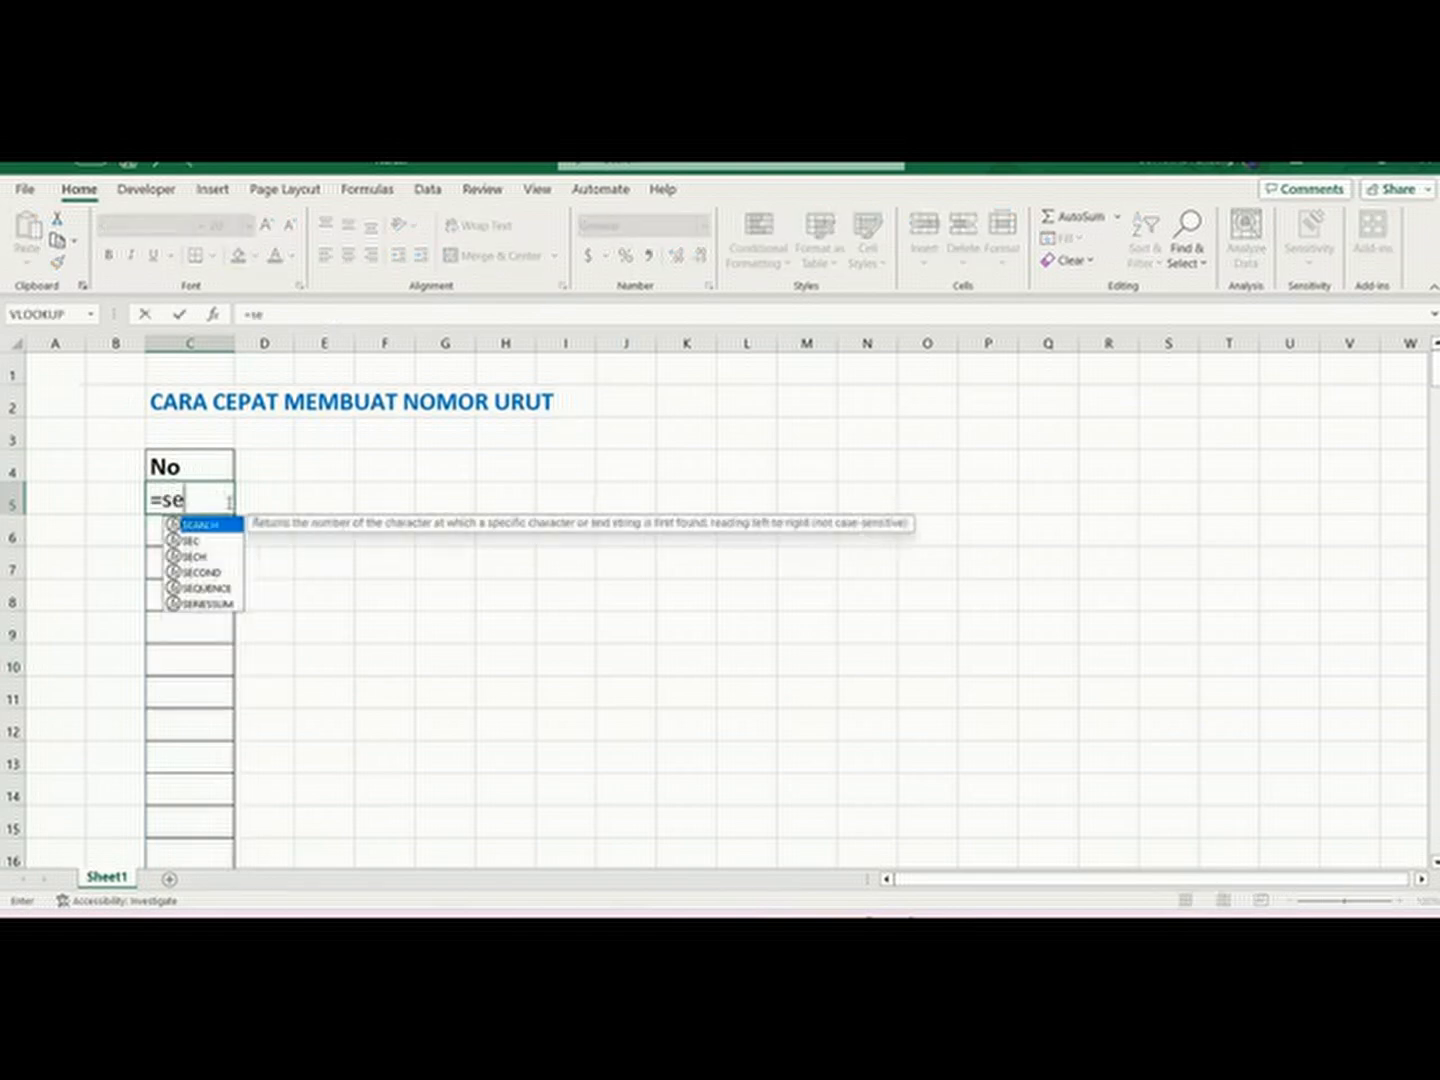
text(quence)
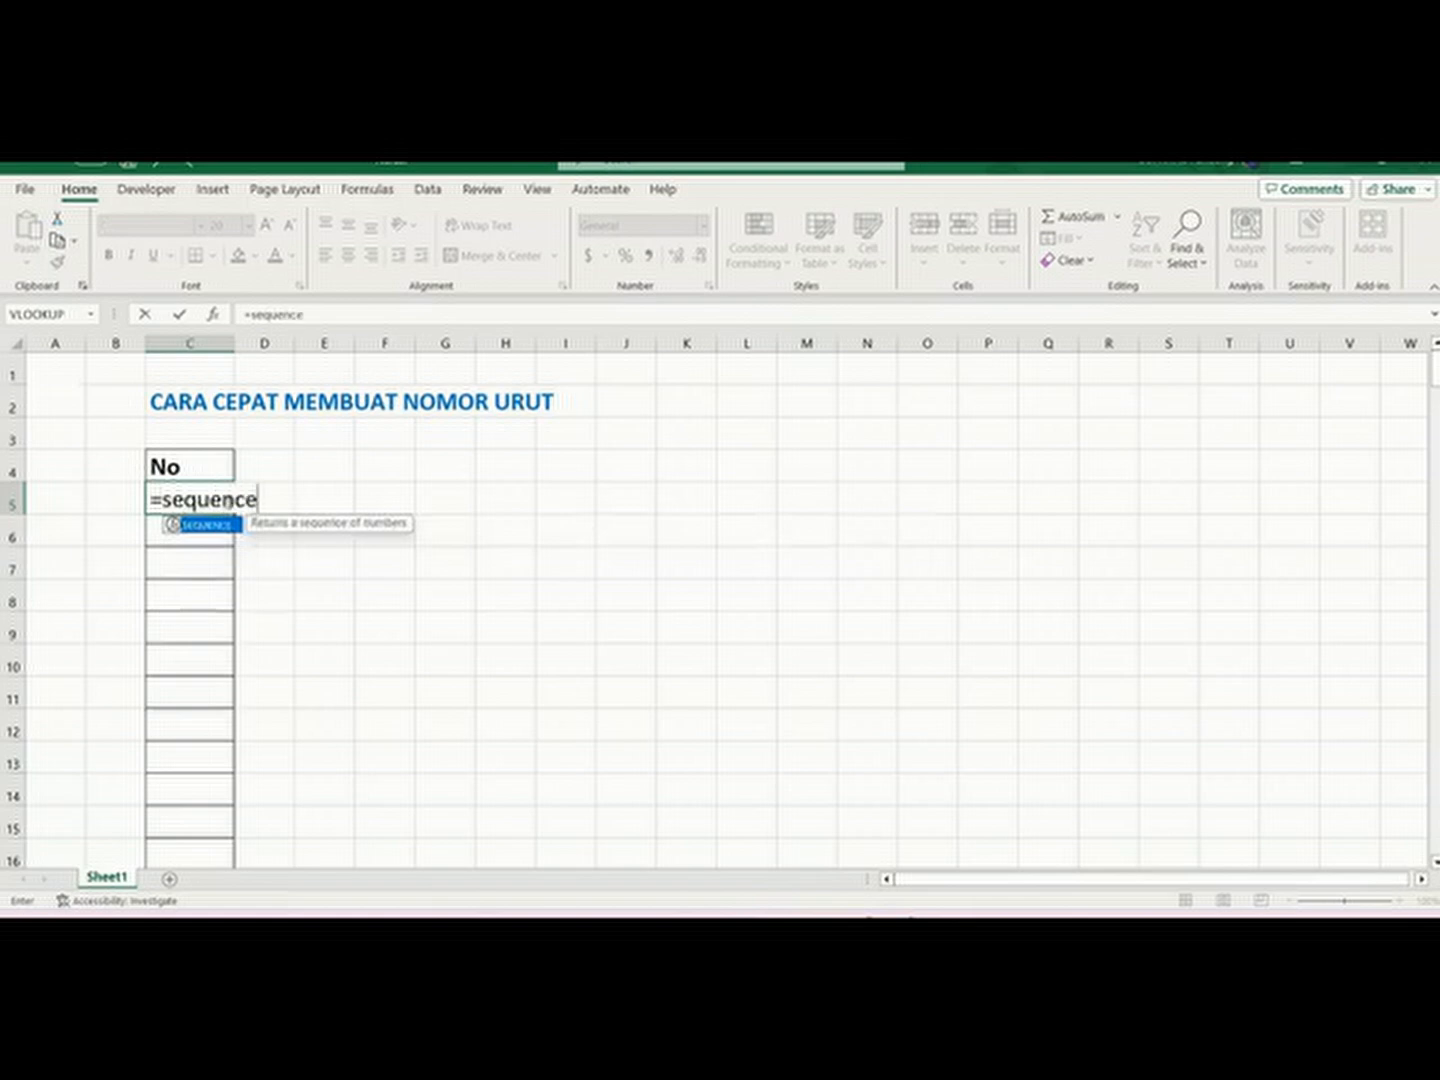
text((350)
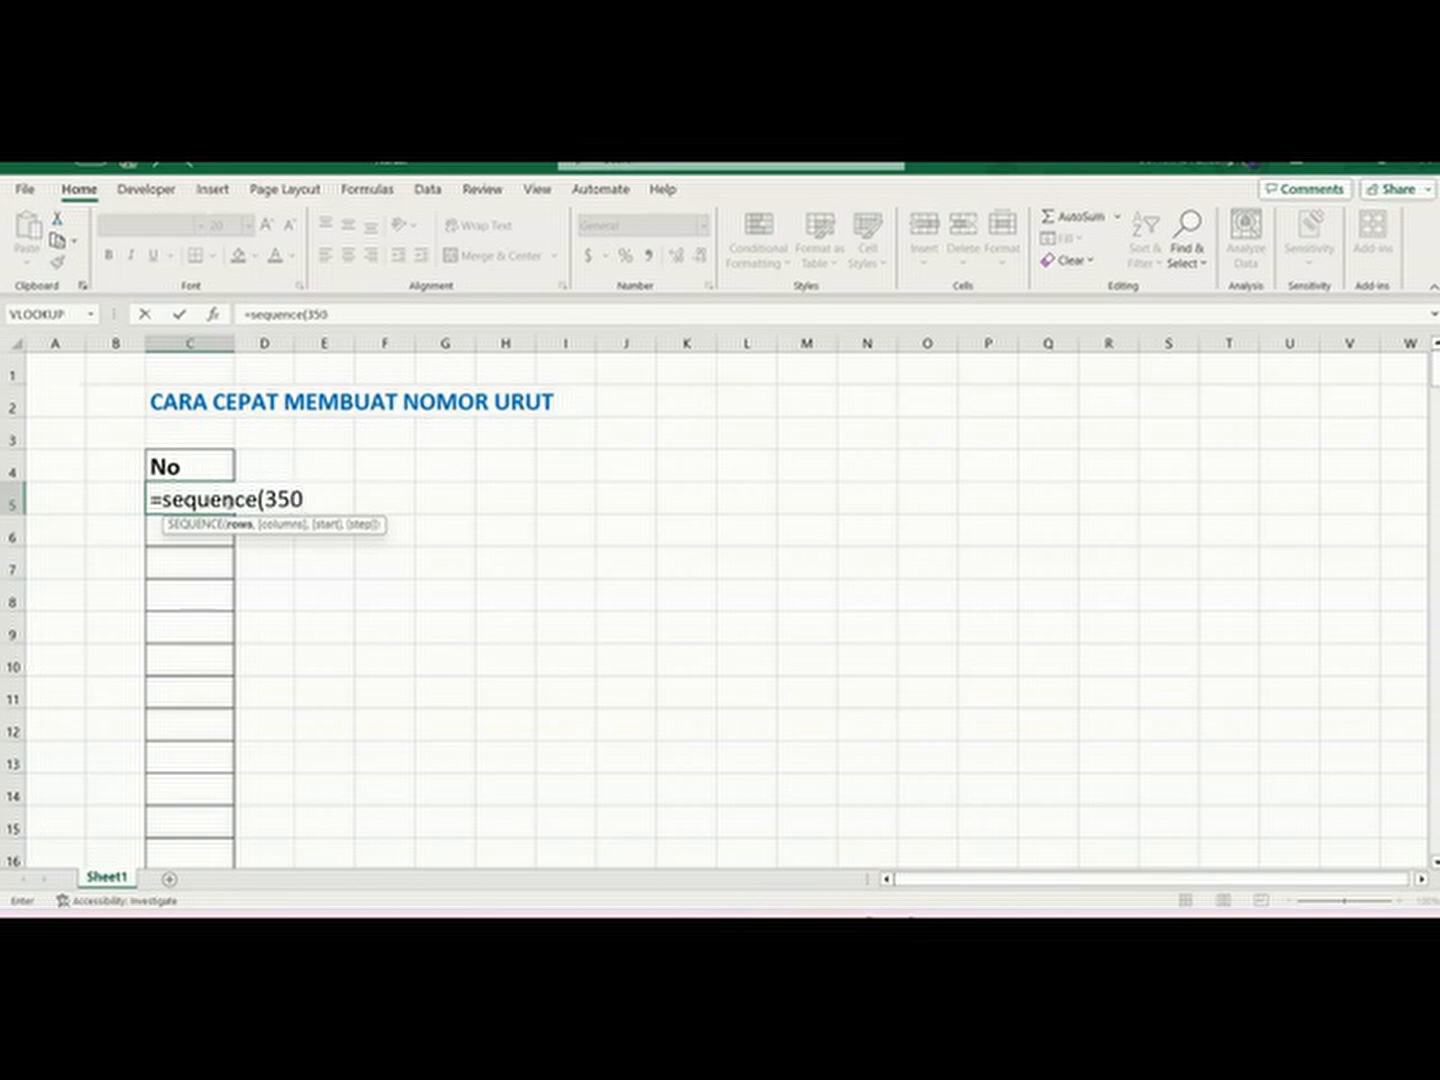
text())
key(Return)
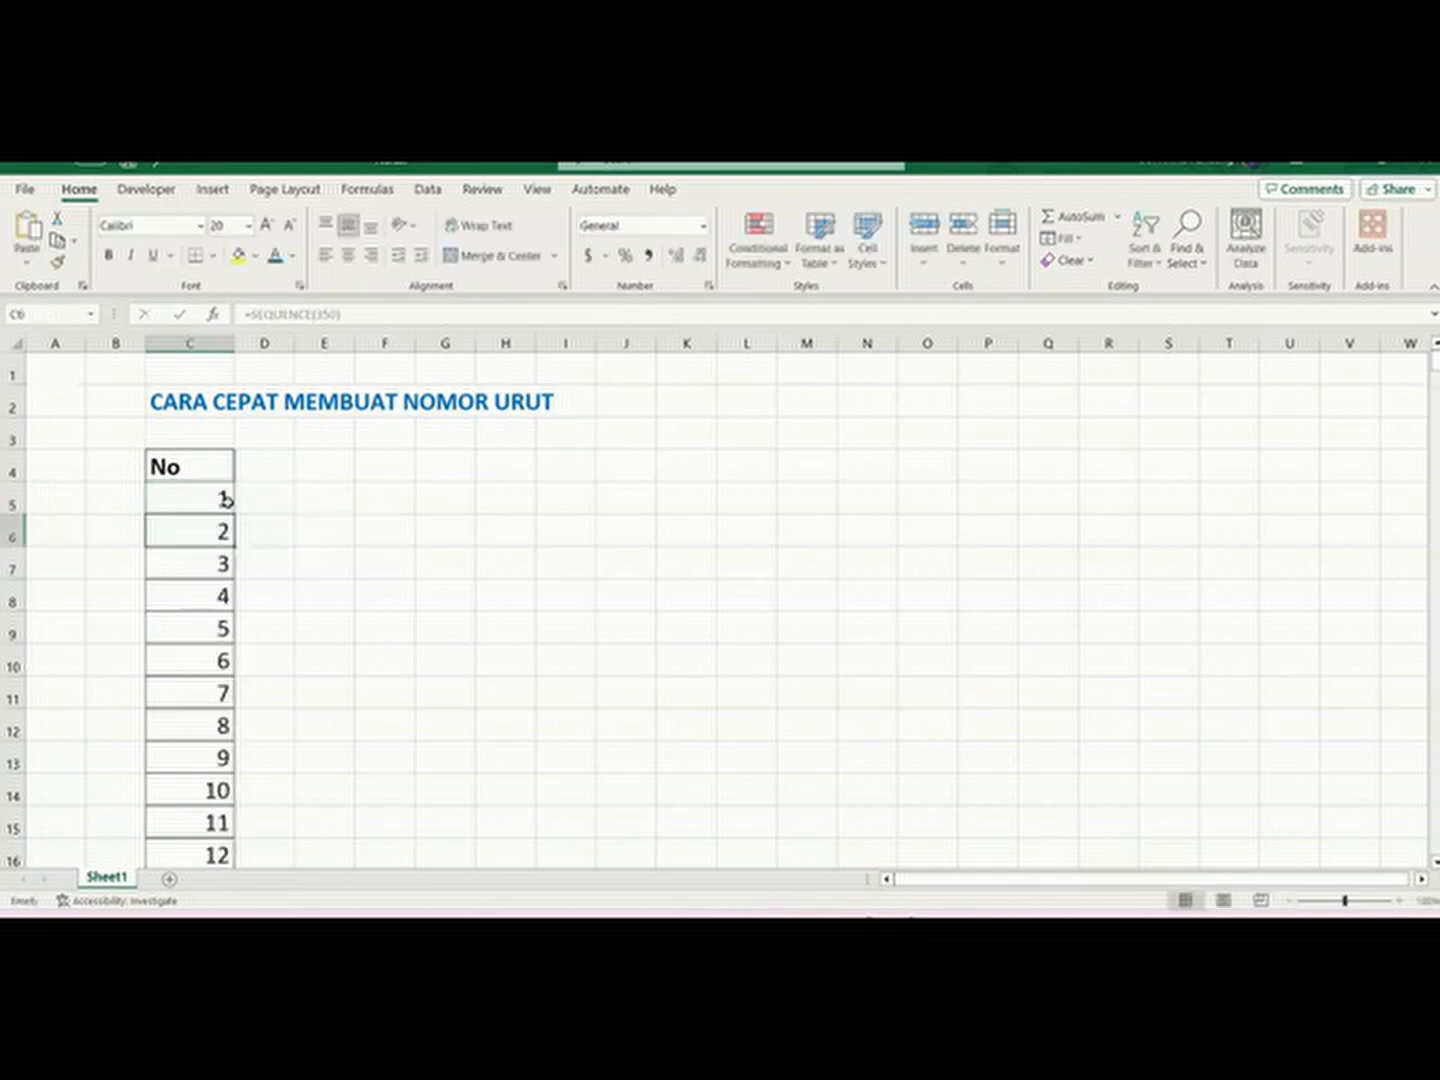
Step: Check that the numbering in column C runs to the end of the 350-row sequence, and return to the header
scroll(245, 553, down, 14)
scroll(245, 553, down, 20)
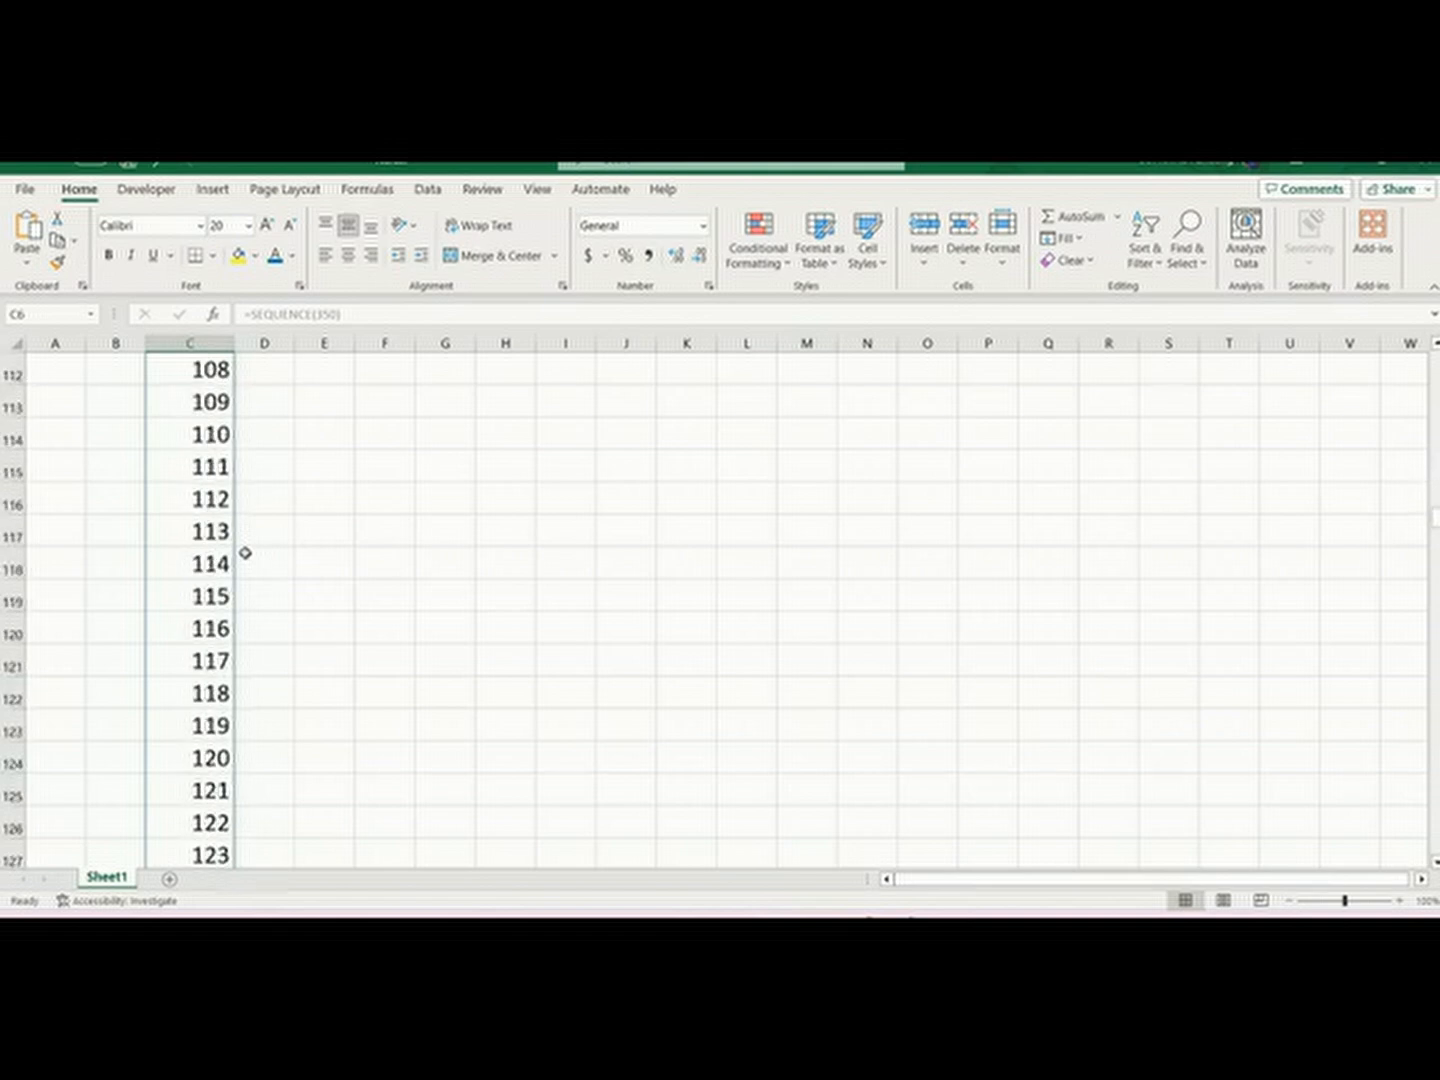
scroll(287, 627, down, 20)
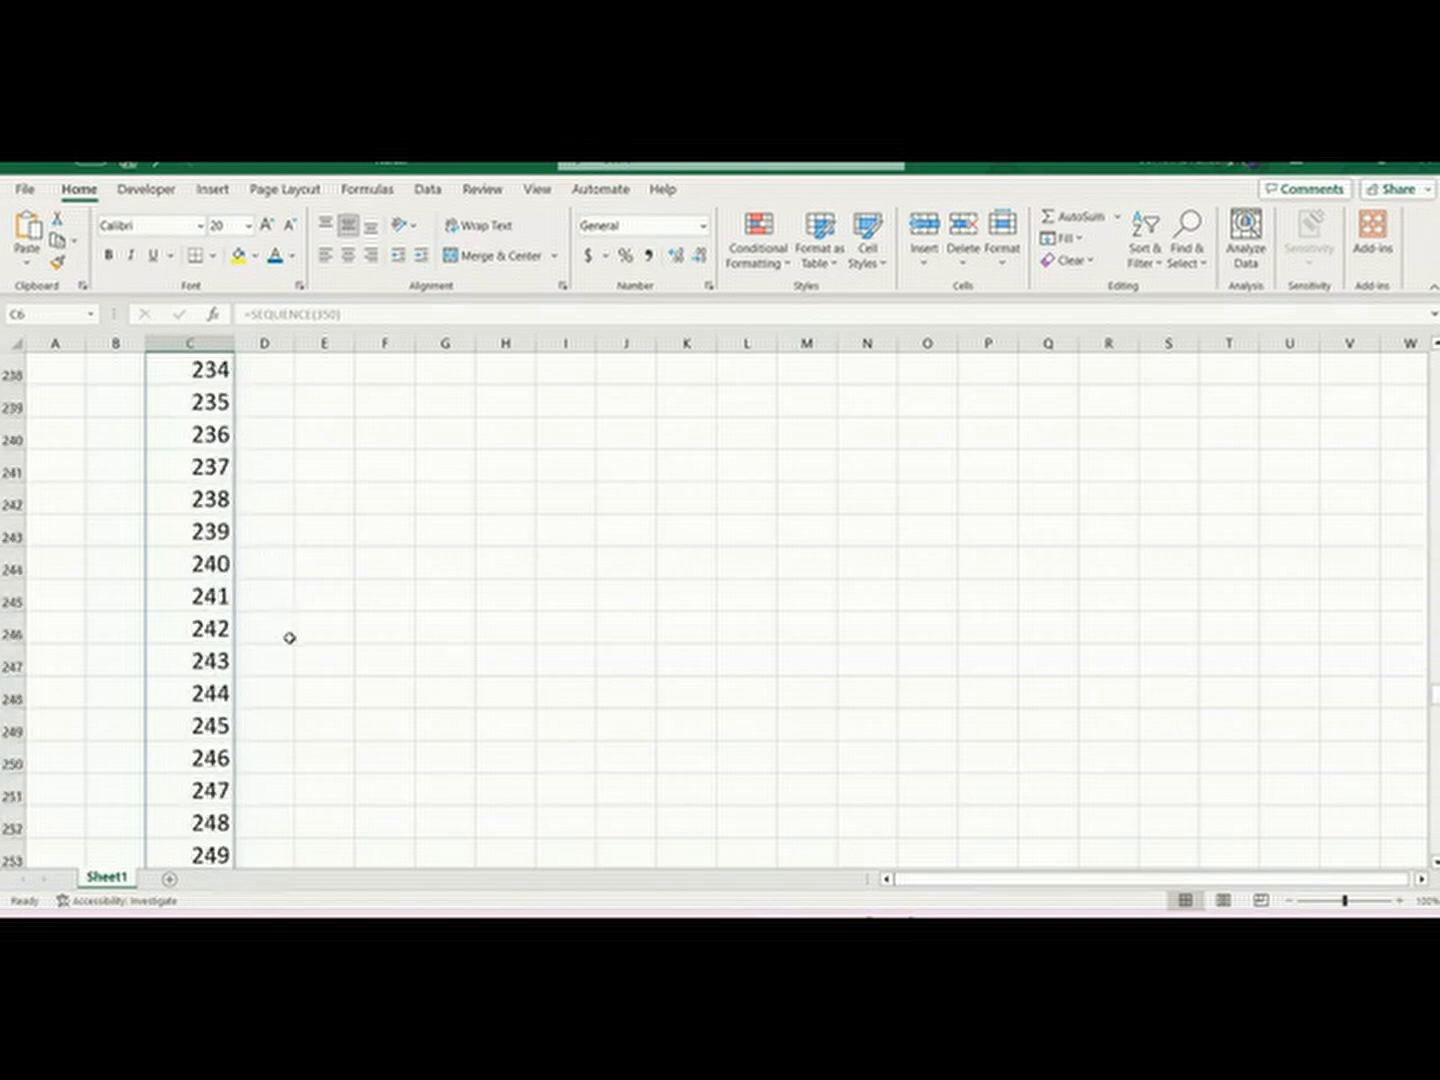
scroll(291, 642, down, 18)
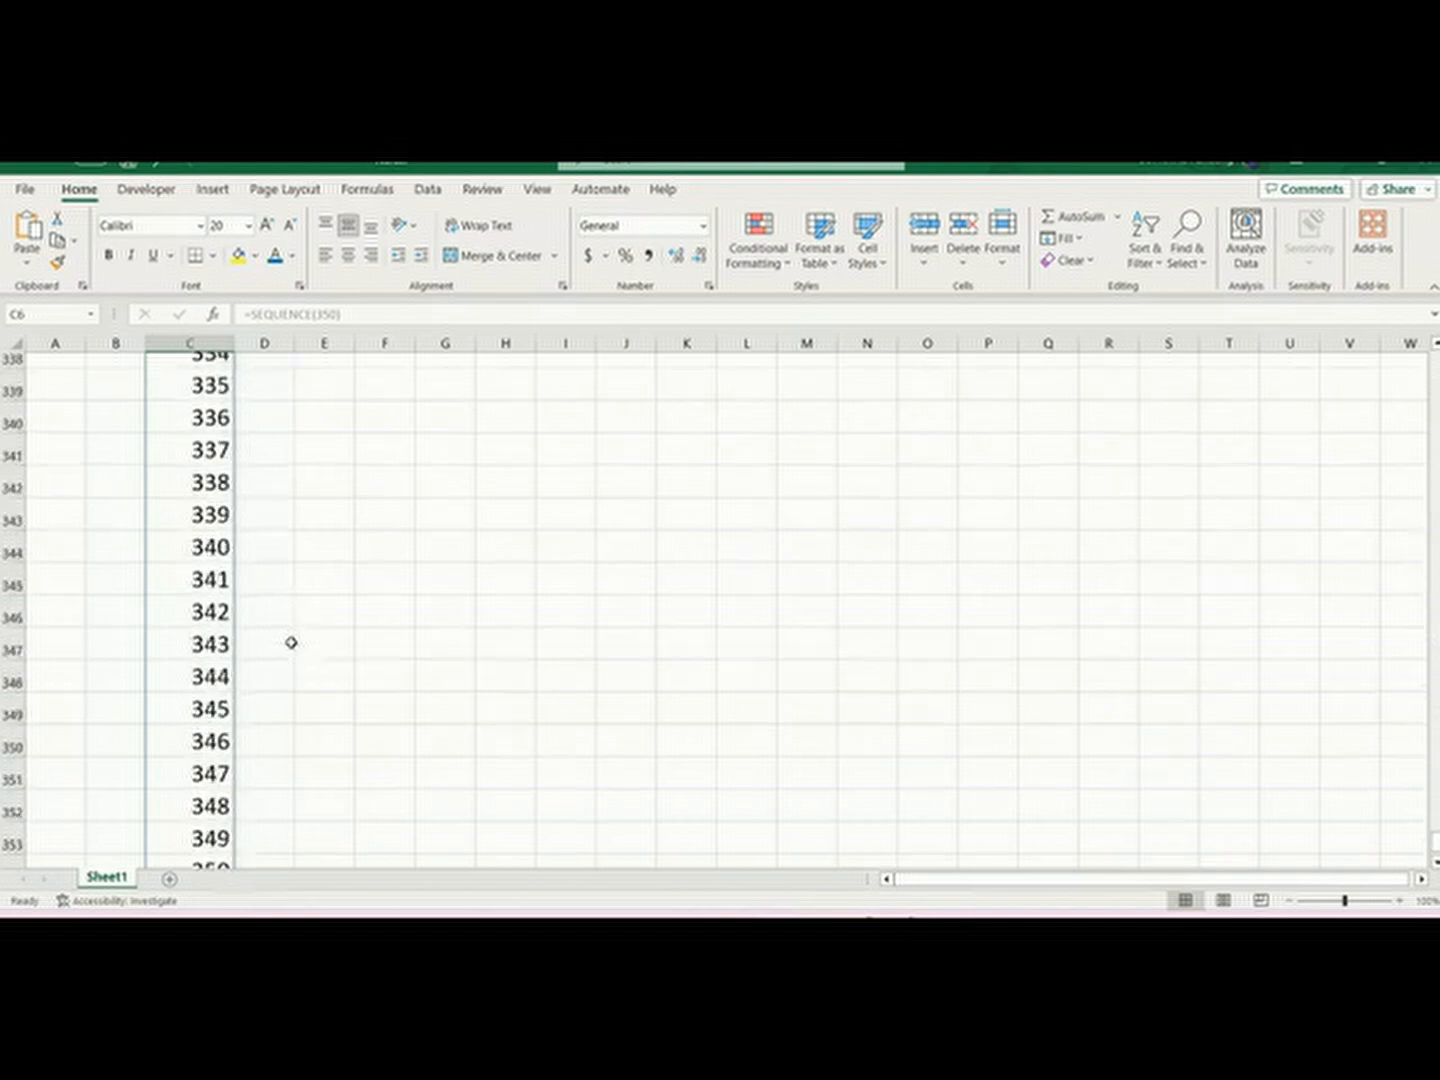
scroll(291, 642, up, 15)
scroll(291, 642, down, 5)
scroll(289, 640, up, 20)
scroll(376, 460, up, 20)
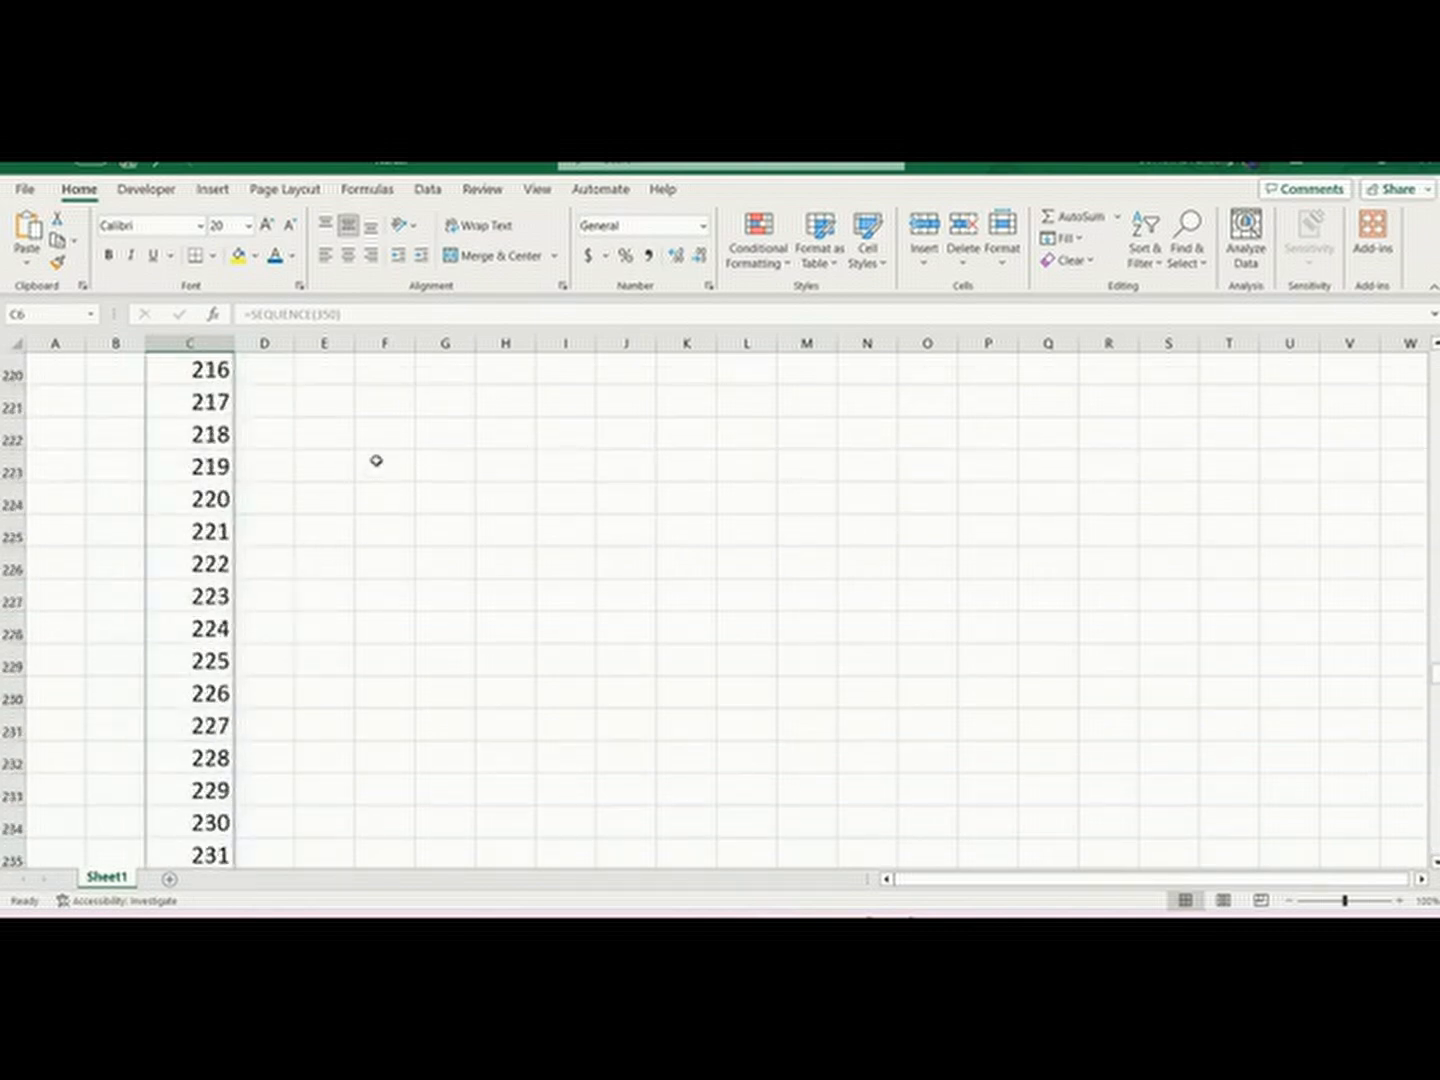
scroll(376, 460, up, 20)
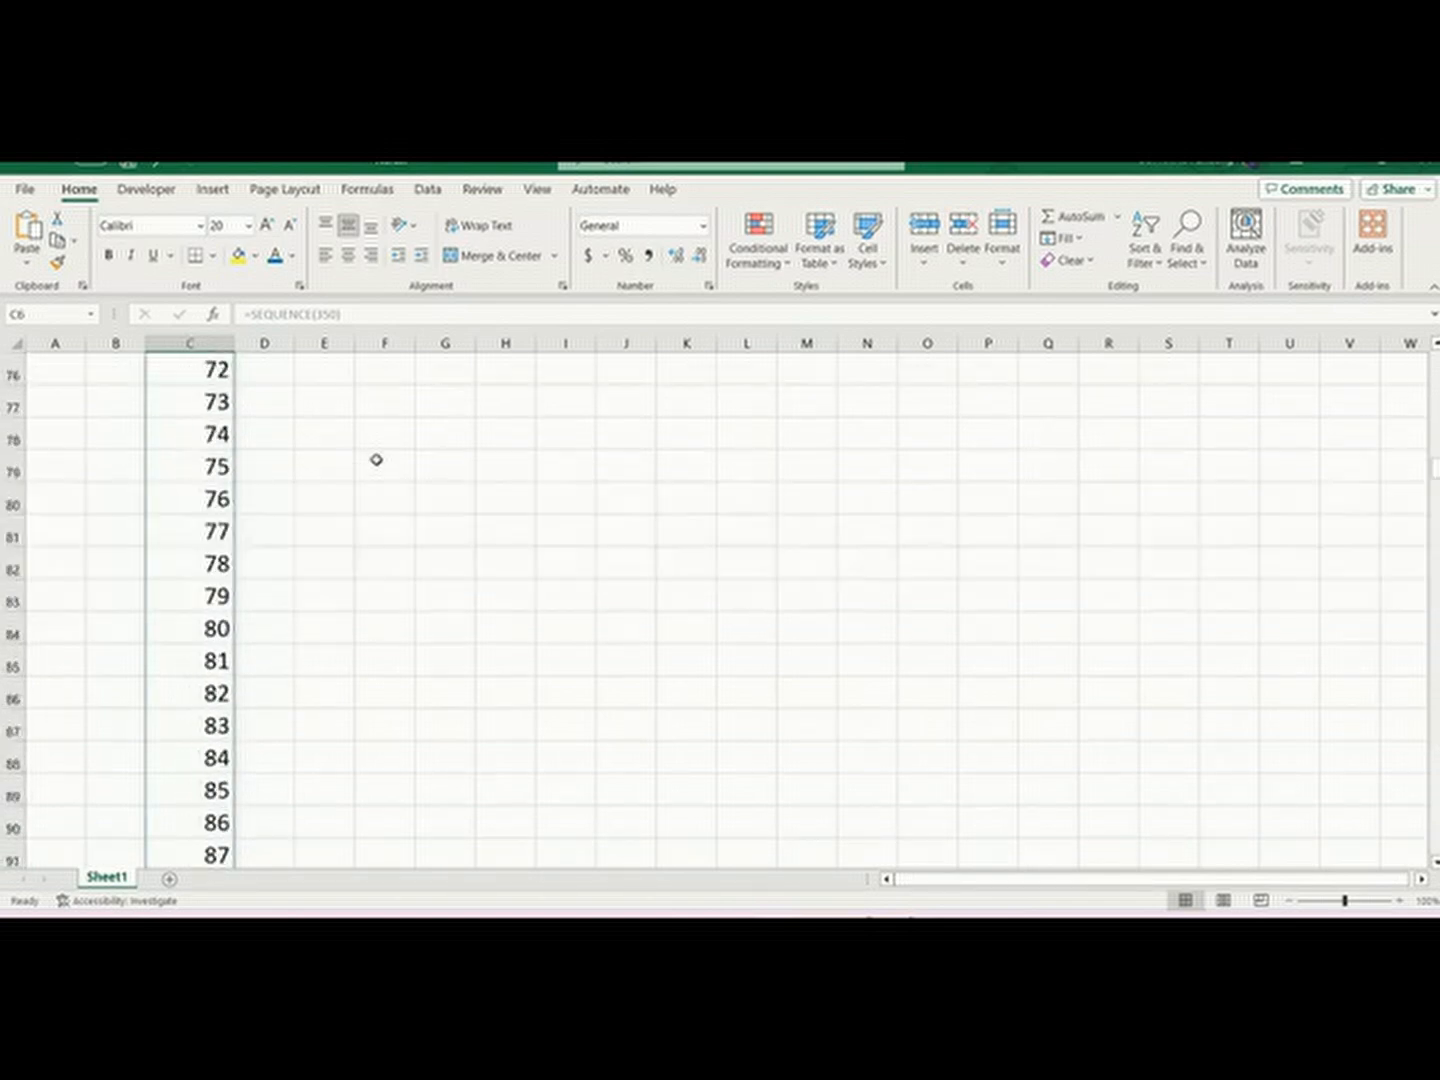
scroll(376, 460, up, 2)
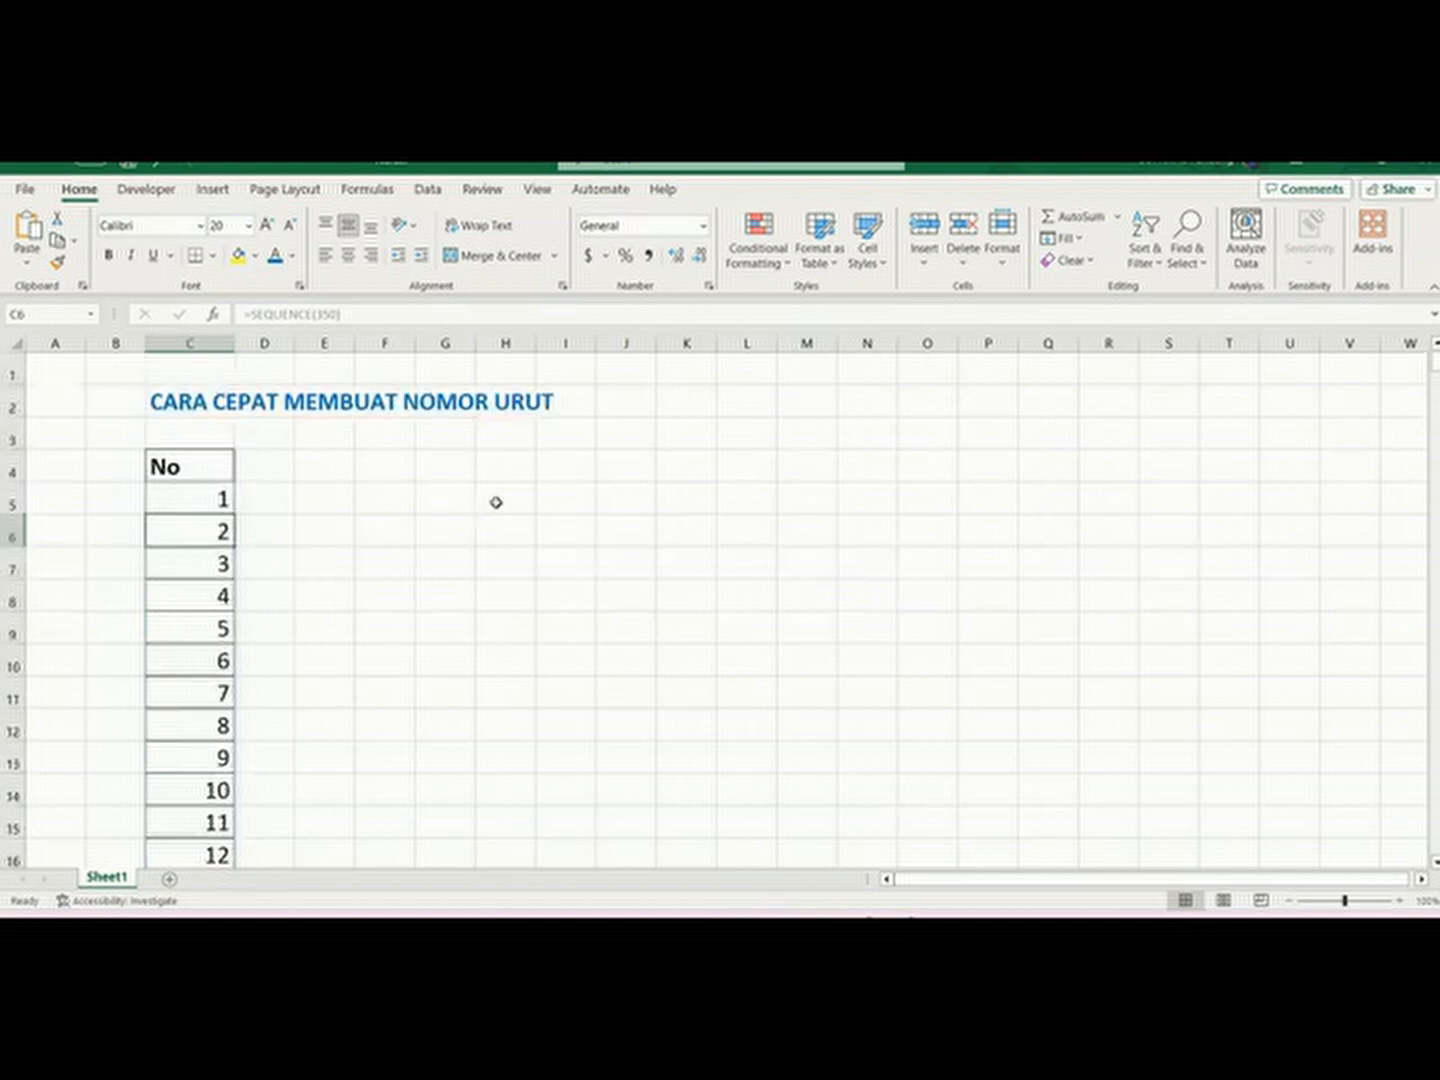
click(469, 502)
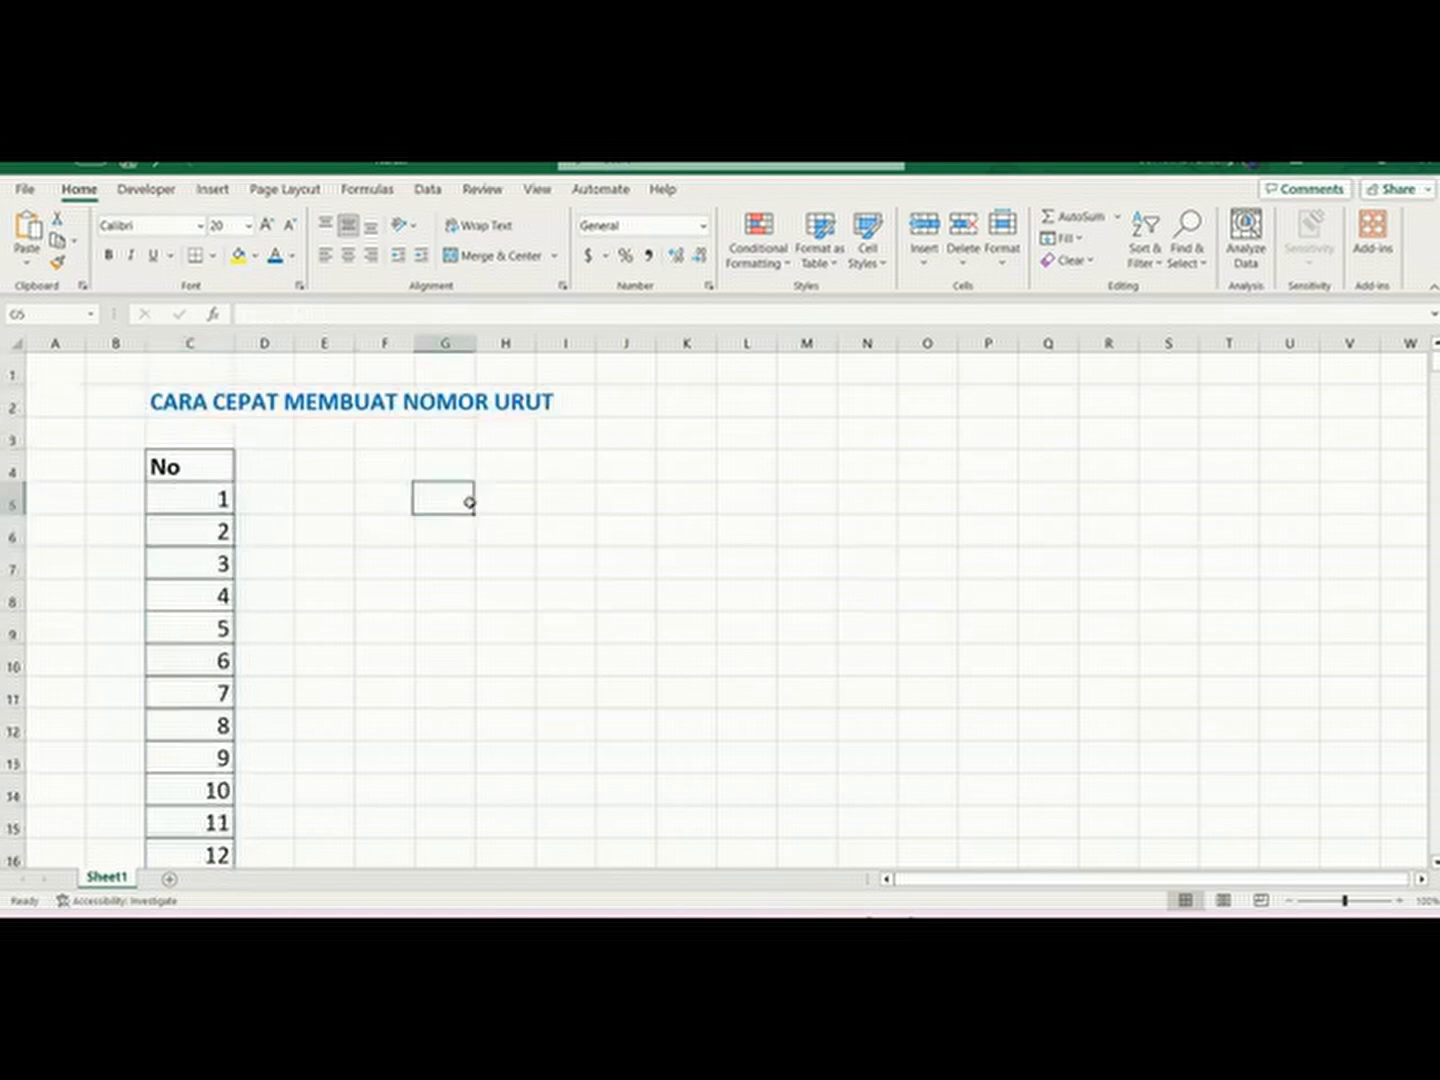
click(450, 557)
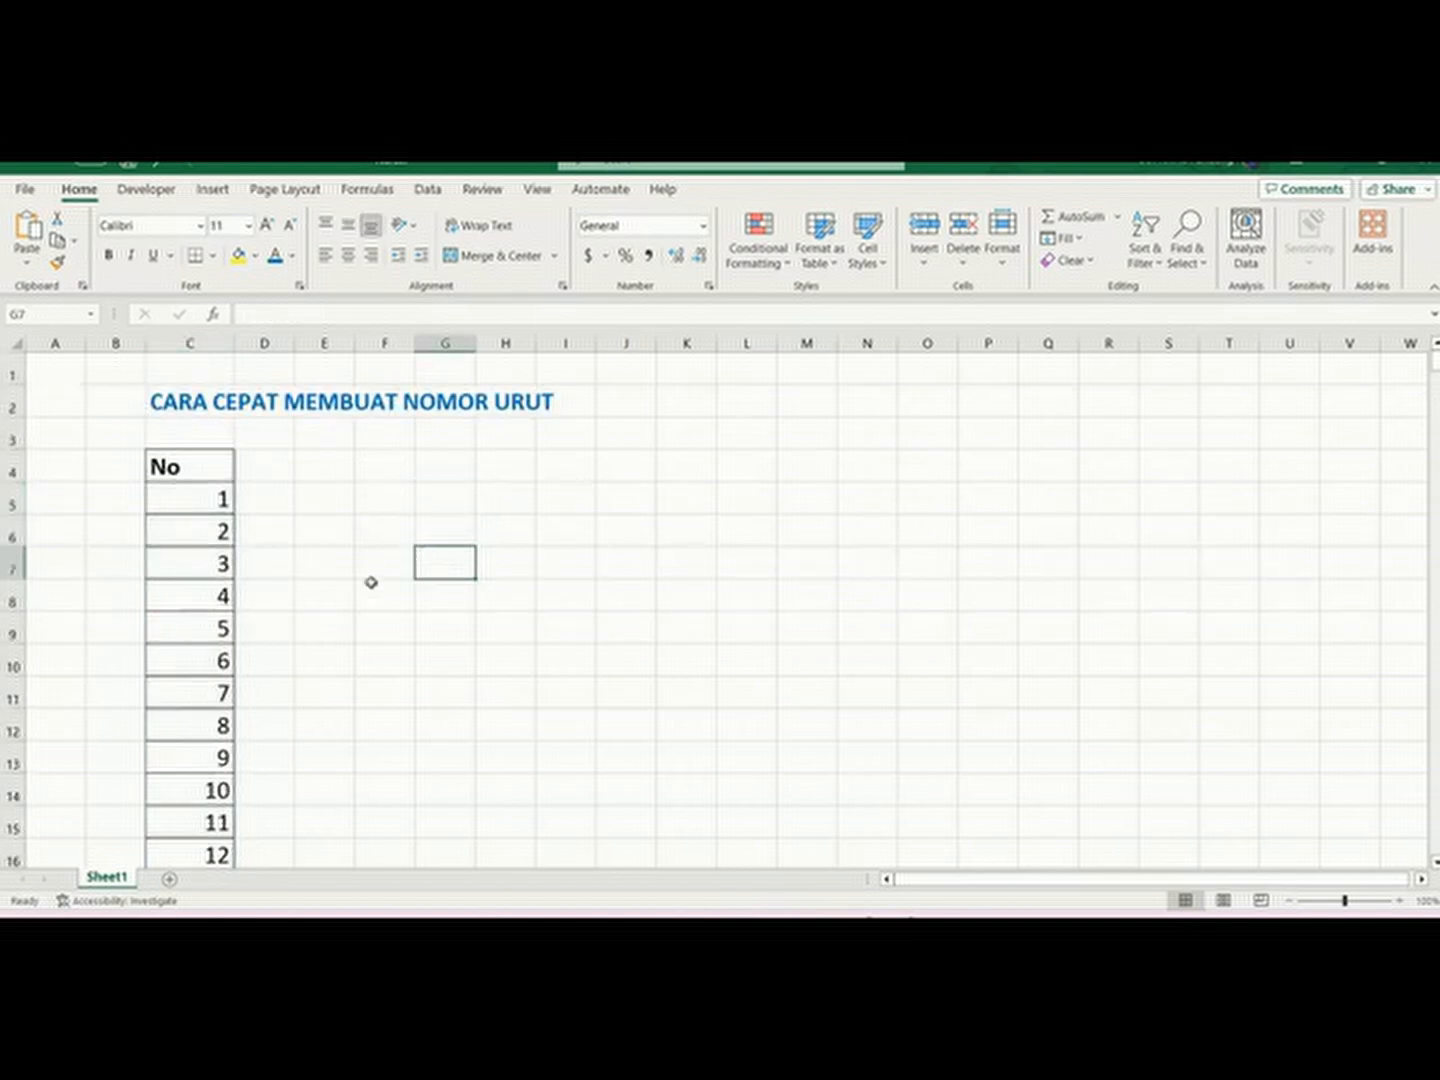
click(347, 490)
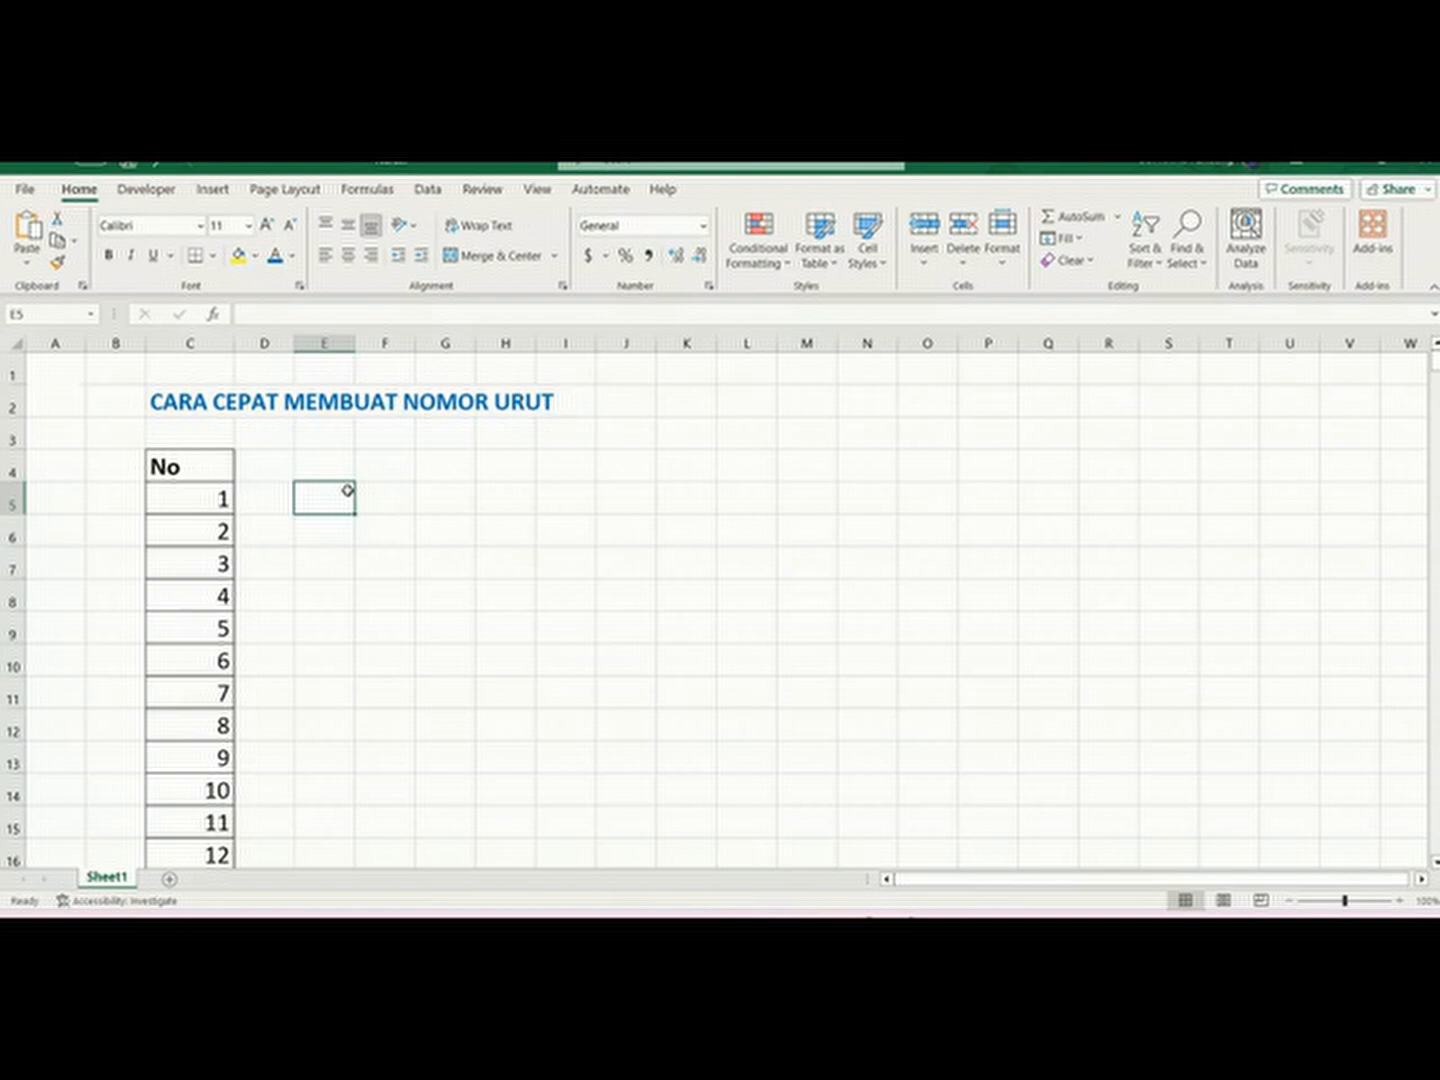